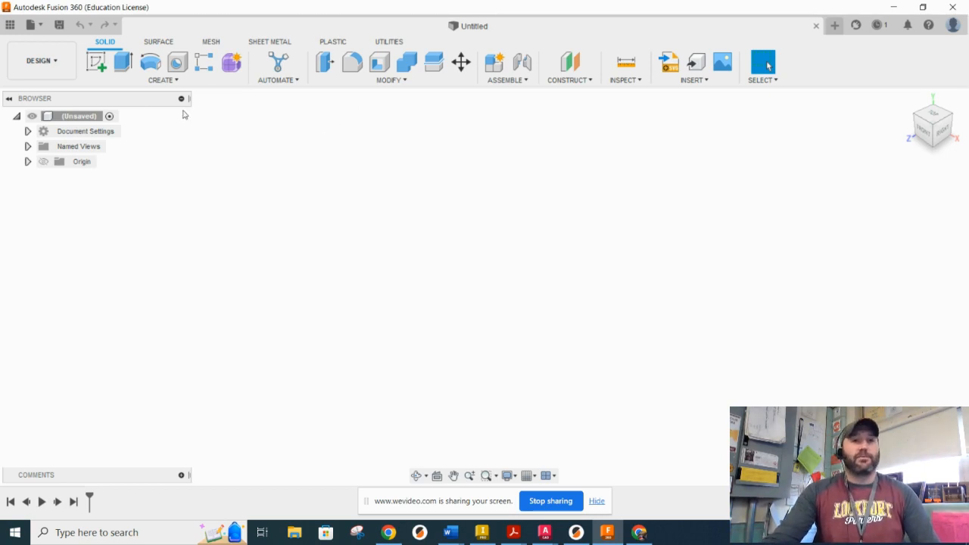
Start a sketch on the front plane and draw a 3 in by 3 in square with one corner at the origin
{"action": "left_click", "coordinate": [94, 62]}
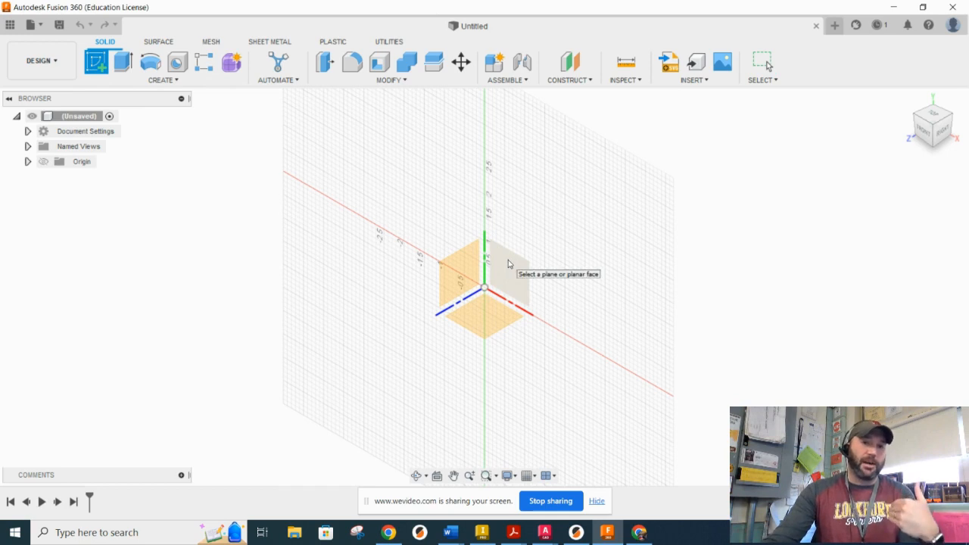
{"action": "left_click", "coordinate": [509, 263]}
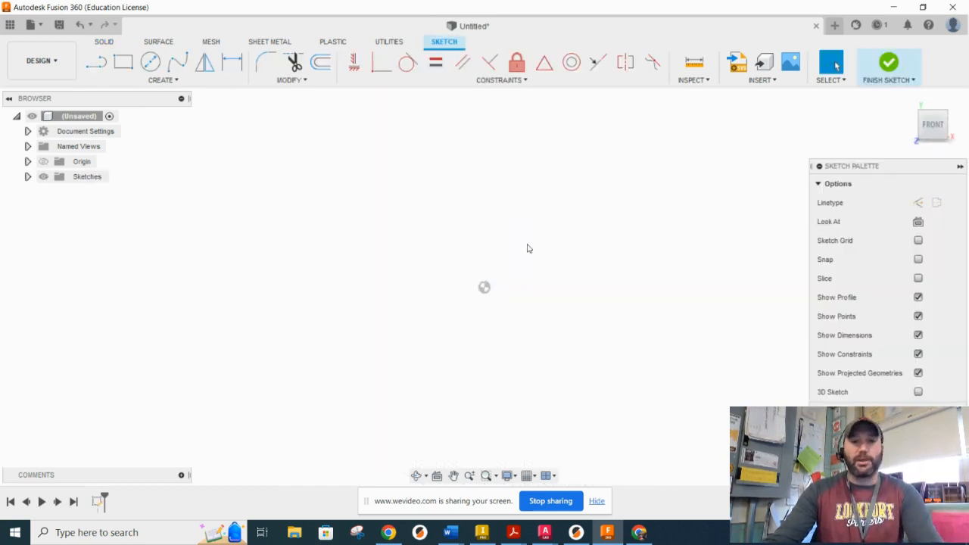
{"action": "left_click", "coordinate": [124, 62]}
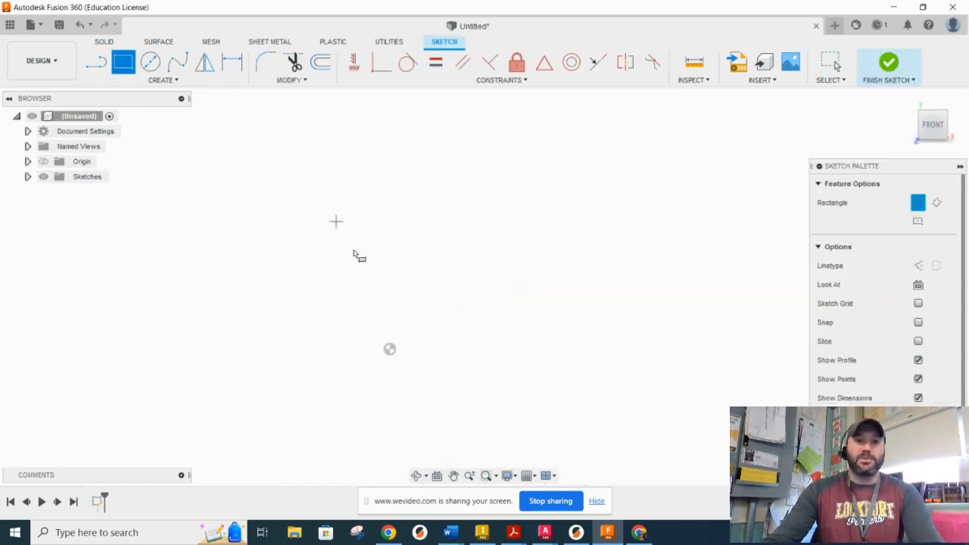
{"action": "left_click", "coordinate": [390, 349]}
{"action": "type", "text": "3"}
{"action": "key", "text": "Tab"}
{"action": "type", "text": "3"}
{"action": "key", "text": "Tab"}
{"action": "key", "text": "Return"}
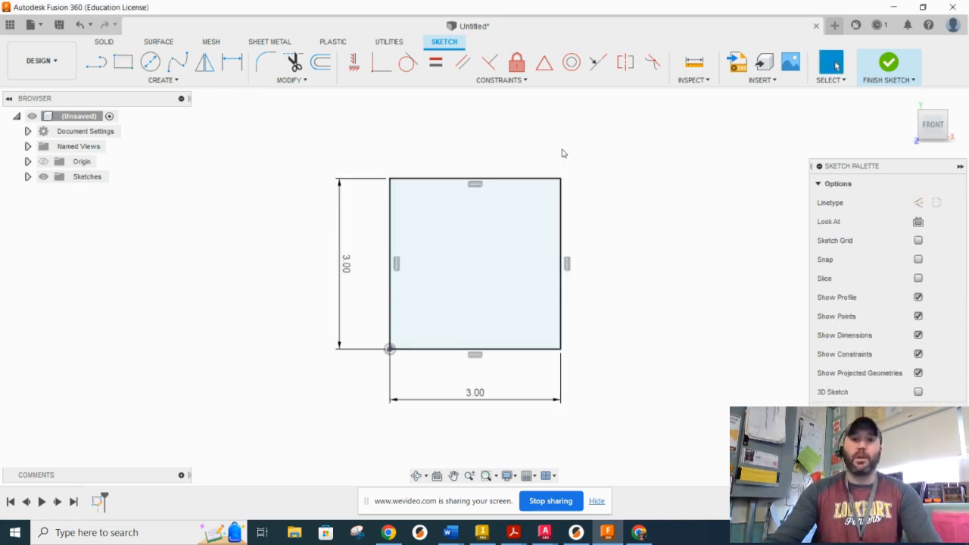
Offset the square's outline inward by 0.1875 in
{"action": "left_click", "coordinate": [321, 62]}
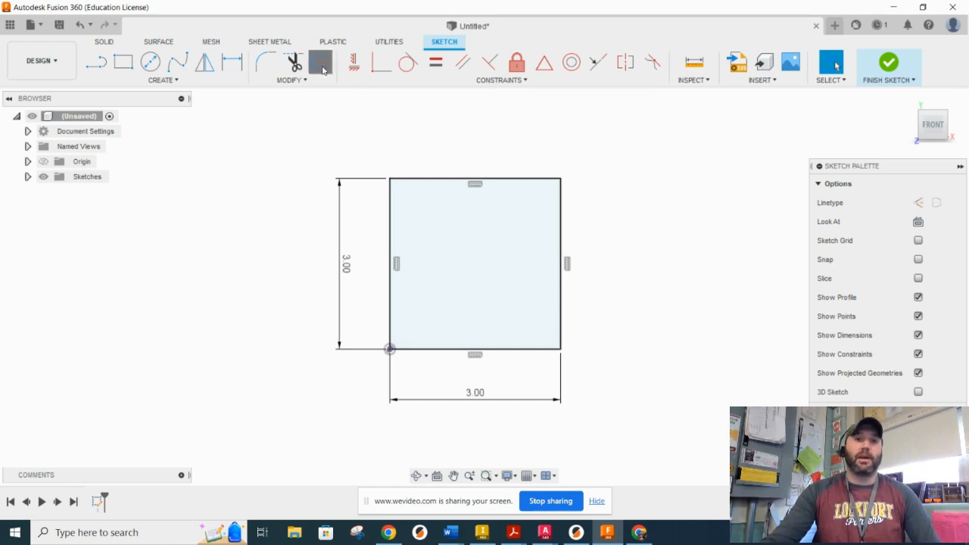
{"action": "left_click", "coordinate": [460, 180]}
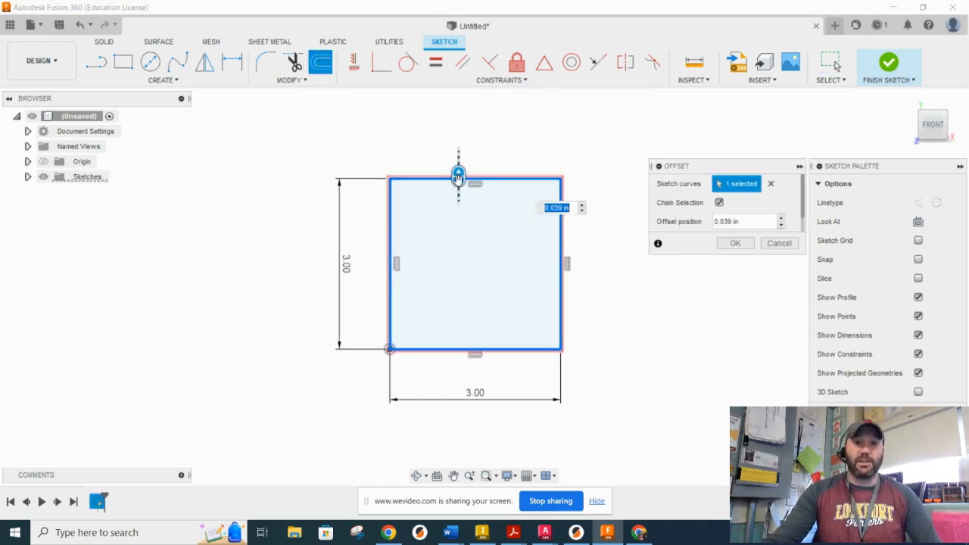
{"action": "left_click_drag", "start_coordinate": [457, 177], "coordinate": [458, 195]}
{"action": "type", "text": "-.1875"}
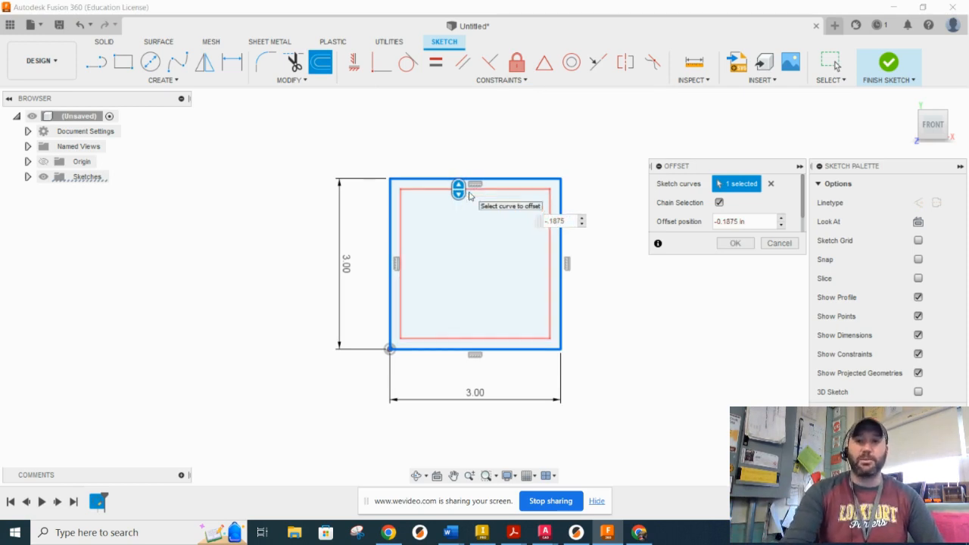
{"action": "key", "text": "Return"}
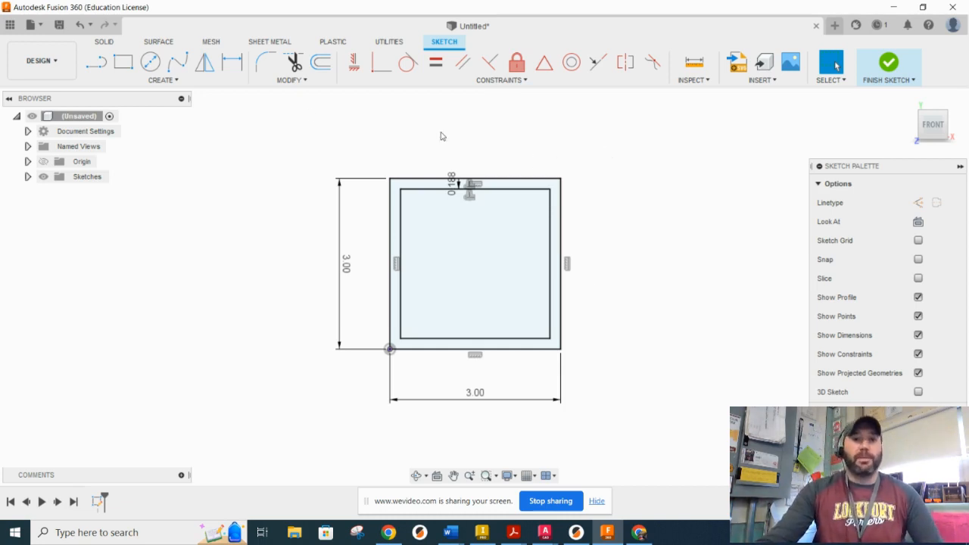
Pattern the outer square's top edge downward in a rectangular pattern with quantity 5 and spacing -0.6 in, using the right edge as direction
{"action": "left_click", "coordinate": [224, 89]}
{"action": "left_click", "coordinate": [127, 274]}
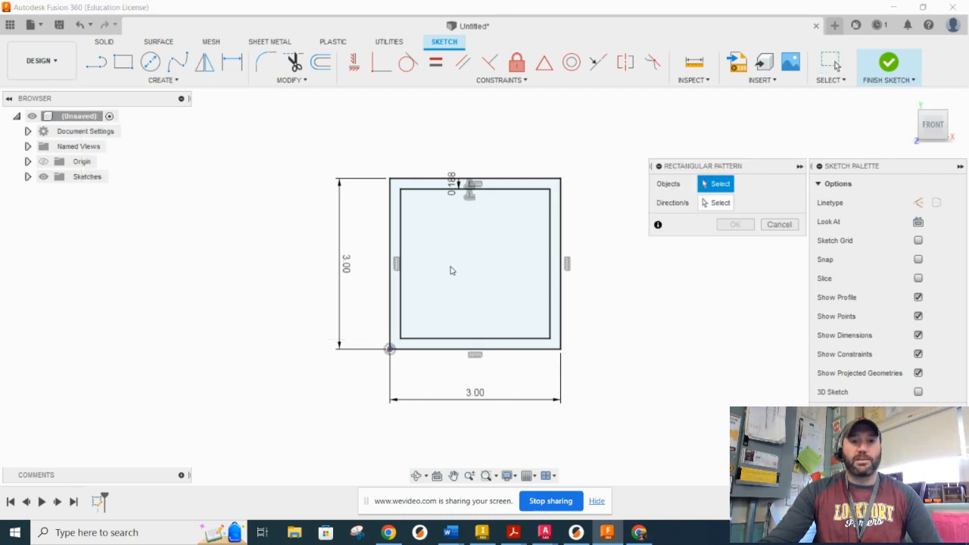
{"action": "left_click", "coordinate": [503, 179]}
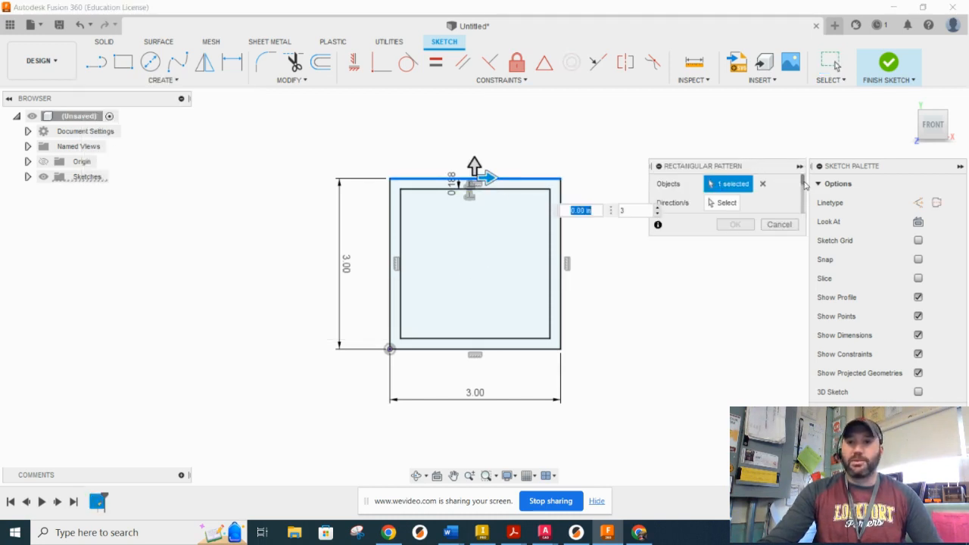
{"action": "left_click", "coordinate": [725, 203]}
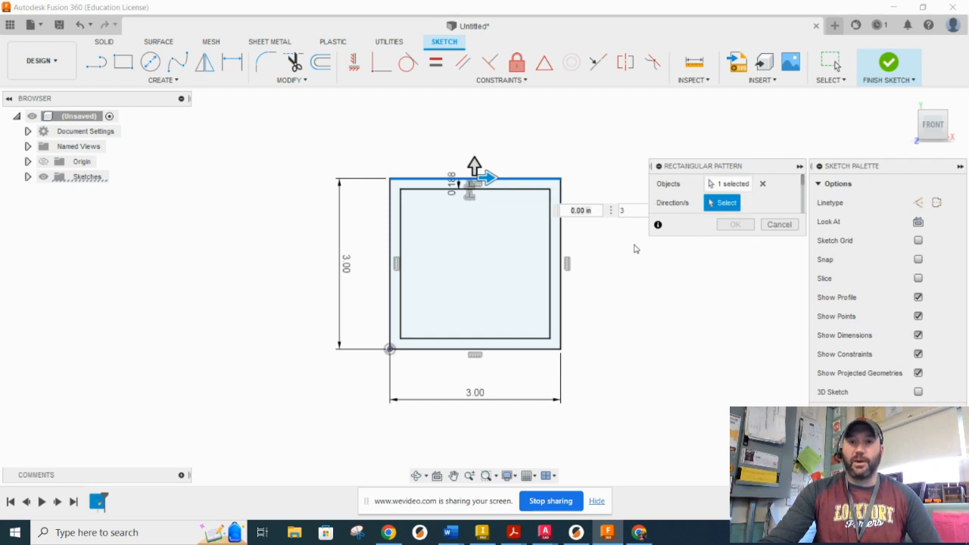
{"action": "left_click", "coordinate": [560, 245]}
{"action": "left_click_drag", "start_coordinate": [801, 182], "coordinate": [803, 189]}
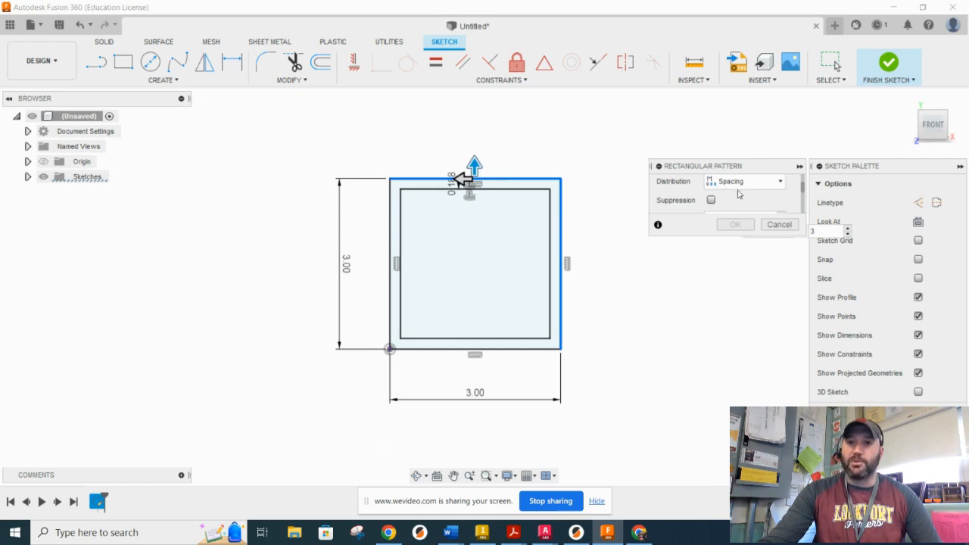
{"action": "left_click_drag", "start_coordinate": [474, 167], "coordinate": [475, 237]}
{"action": "double_click", "coordinate": [623, 284]}
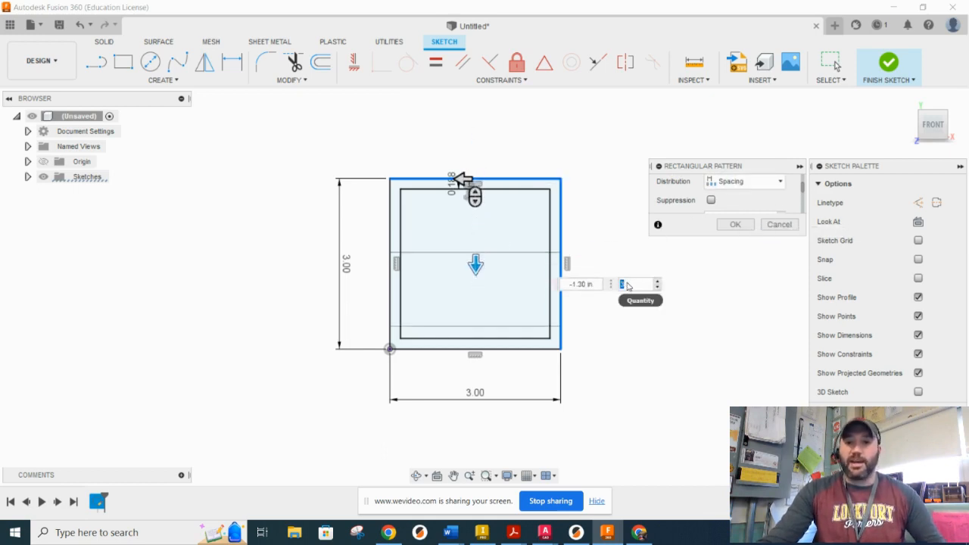
{"action": "type", "text": "5"}
{"action": "double_click", "coordinate": [569, 283]}
{"action": "left_click", "coordinate": [596, 285]}
{"action": "left_click_drag", "start_coordinate": [596, 285], "coordinate": [568, 281]}
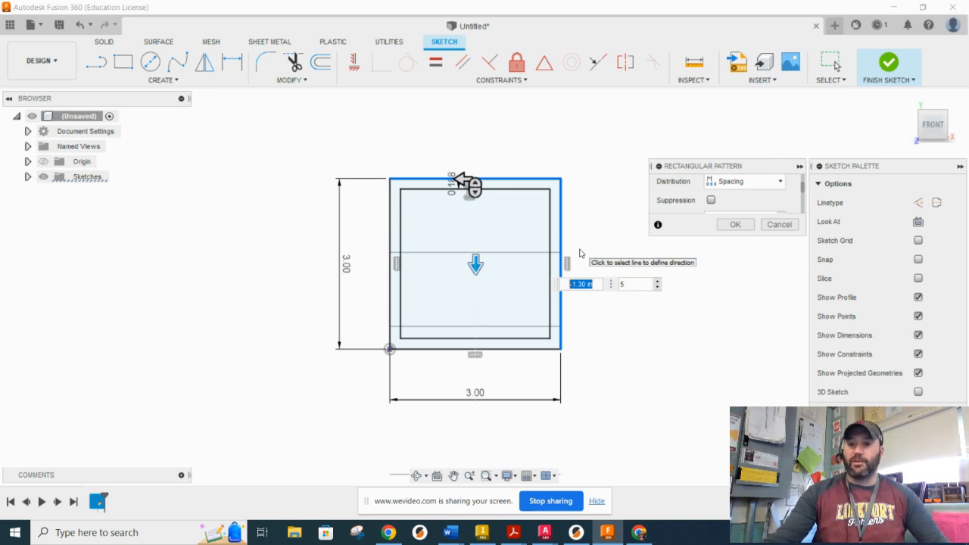
{"action": "key", "text": "BackSpace"}
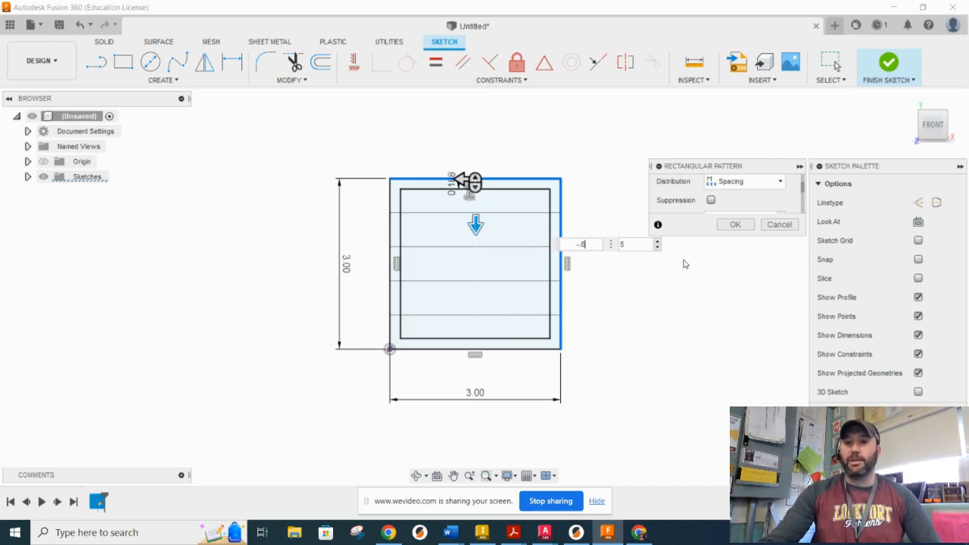
{"action": "left_click", "coordinate": [730, 225]}
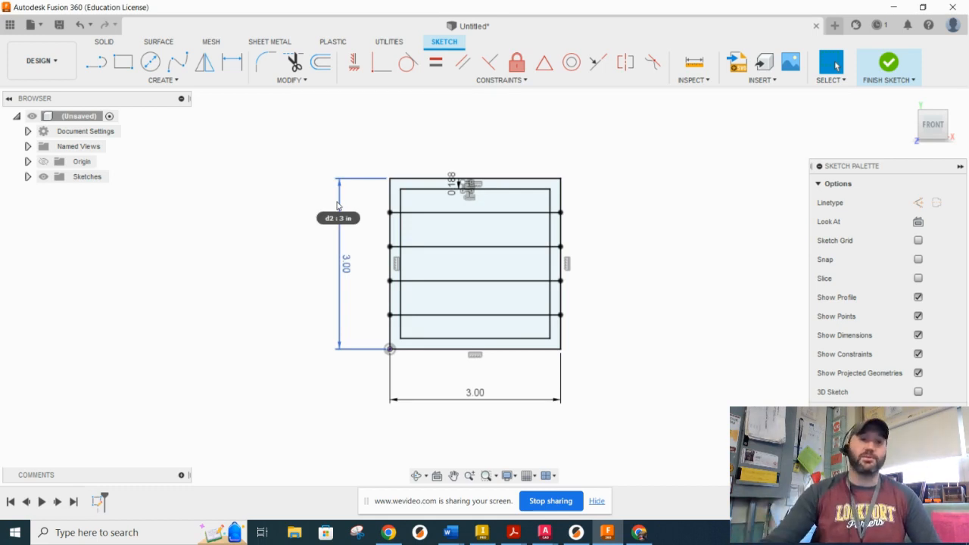
Place a sketch point at the centre of the square and fix it in position
{"action": "left_click", "coordinate": [156, 85]}
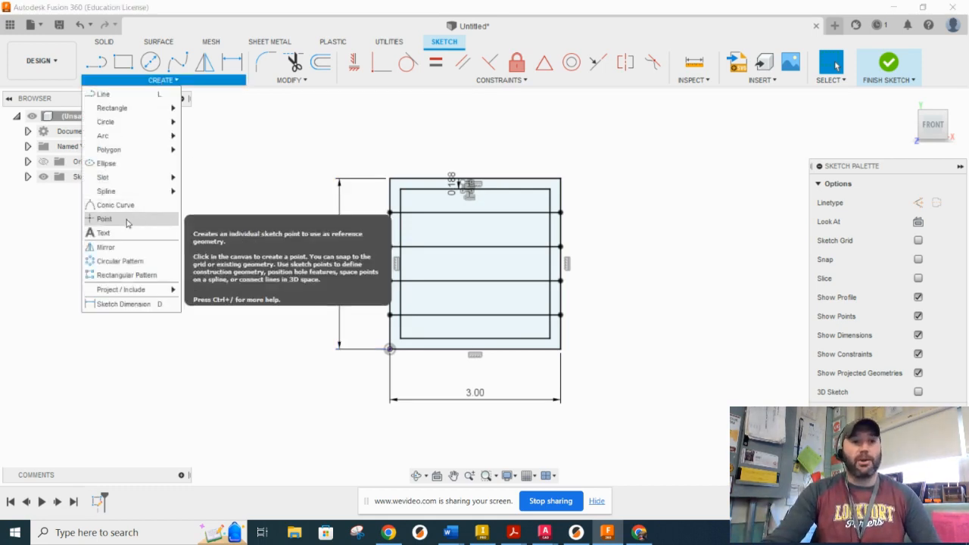
{"action": "left_click", "coordinate": [103, 218]}
{"action": "scroll", "coordinate": [489, 275], "scroll_direction": "up", "scroll_amount": 1}
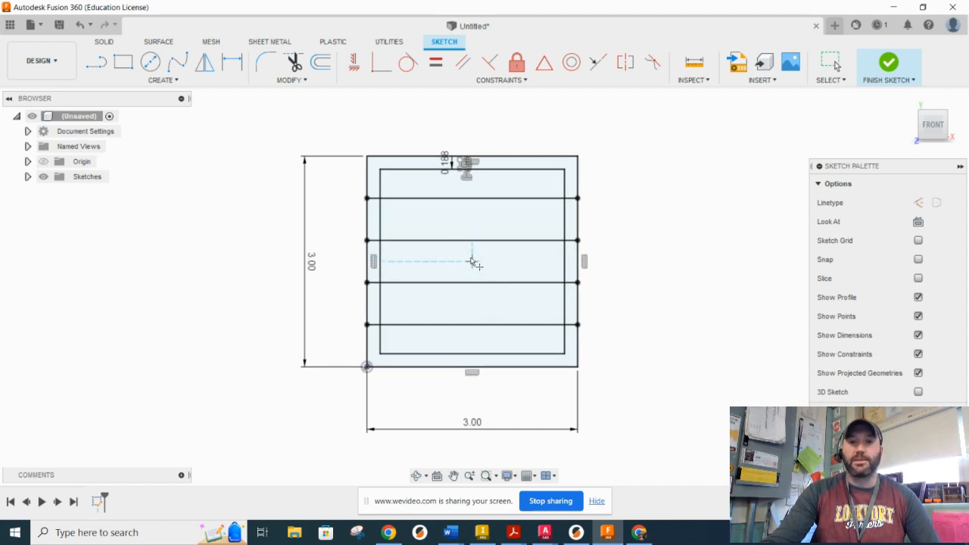
{"action": "left_click", "coordinate": [472, 261]}
{"action": "left_click", "coordinate": [519, 69]}
{"action": "left_click", "coordinate": [472, 262]}
{"action": "right_click", "coordinate": [686, 211]}
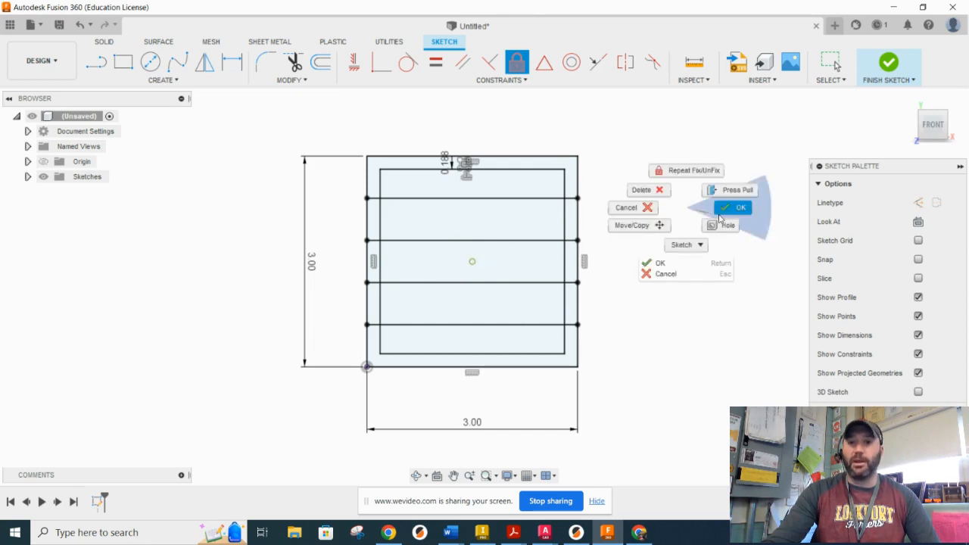
{"action": "left_click", "coordinate": [723, 216]}
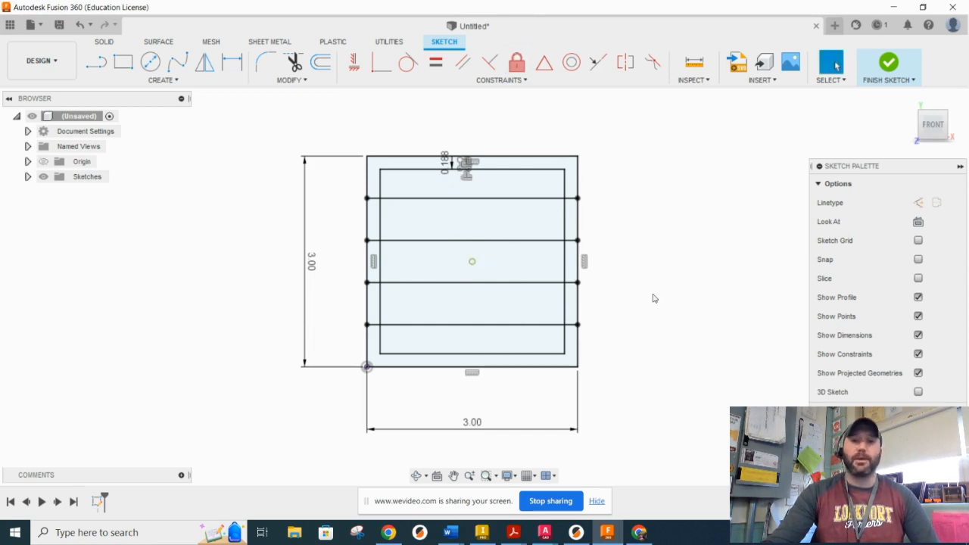
Create a full circular pattern of the four inner horizontal lines around the centre point with quantity 4
{"action": "left_click_drag", "start_coordinate": [548, 342], "coordinate": [543, 201]}
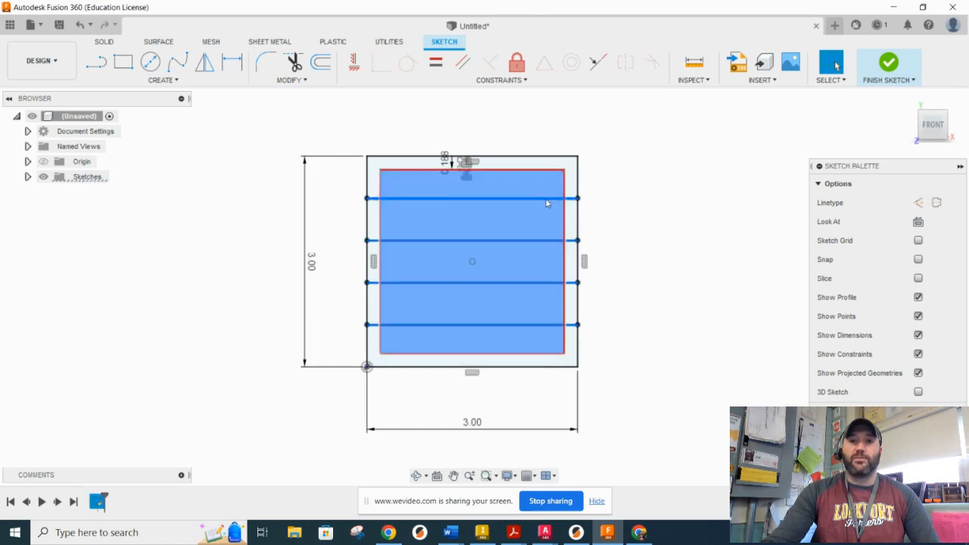
{"action": "left_click", "coordinate": [233, 109]}
{"action": "left_click", "coordinate": [163, 80]}
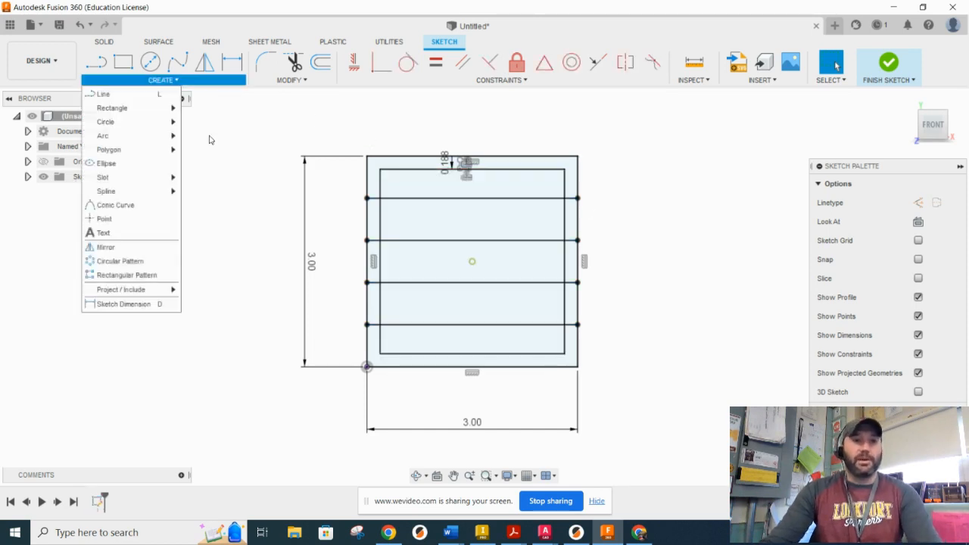
{"action": "left_click", "coordinate": [149, 261]}
{"action": "left_click_drag", "start_coordinate": [533, 339], "coordinate": [511, 183]}
{"action": "left_click", "coordinate": [722, 203]}
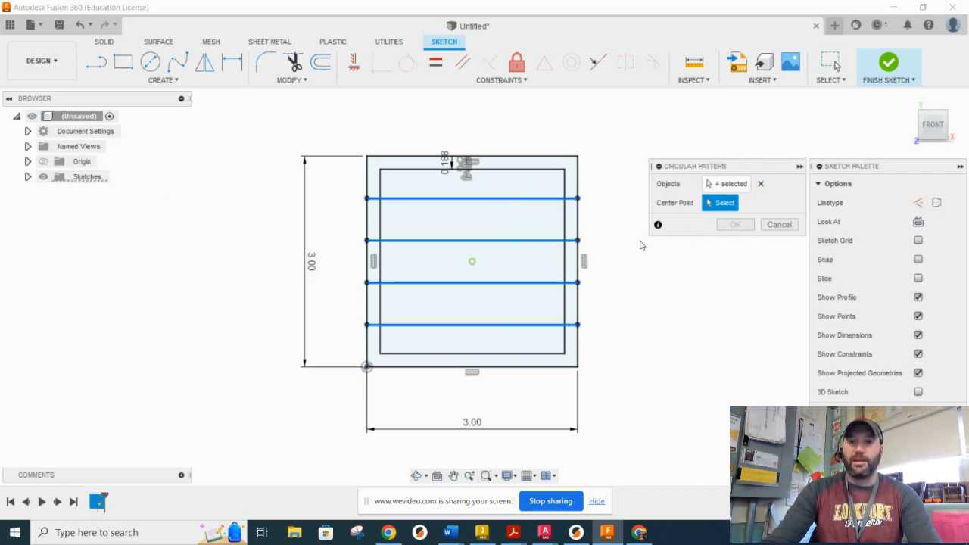
{"action": "left_click", "coordinate": [473, 262]}
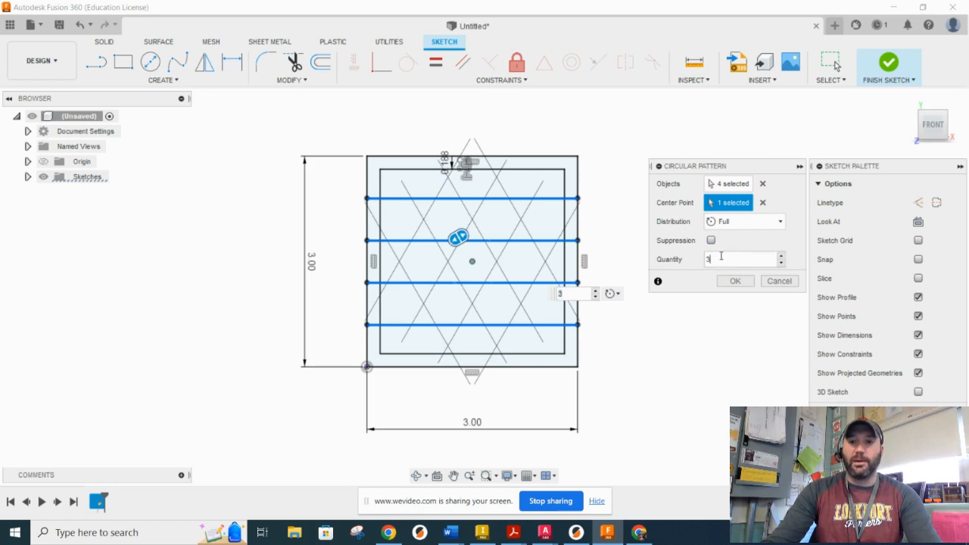
{"action": "type", "text": "4"}
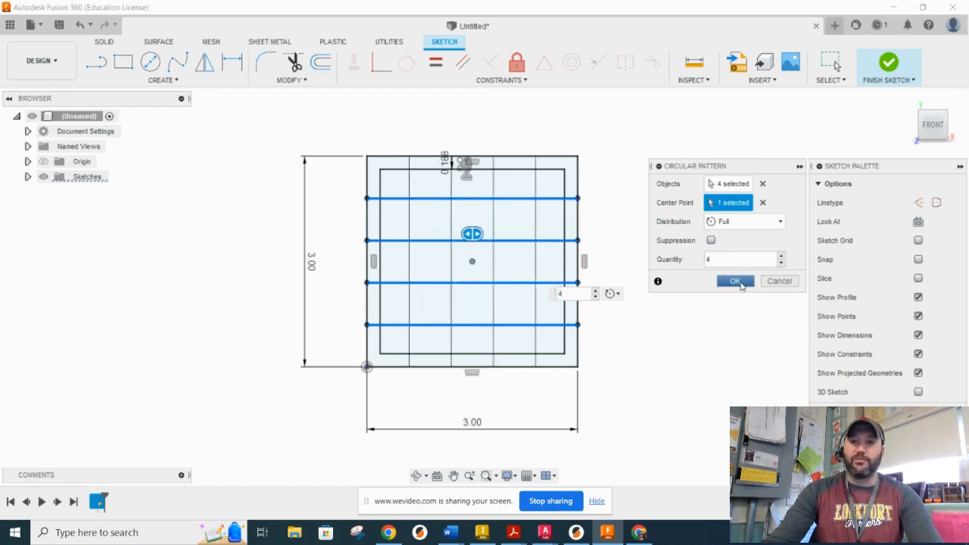
{"action": "left_click", "coordinate": [735, 282]}
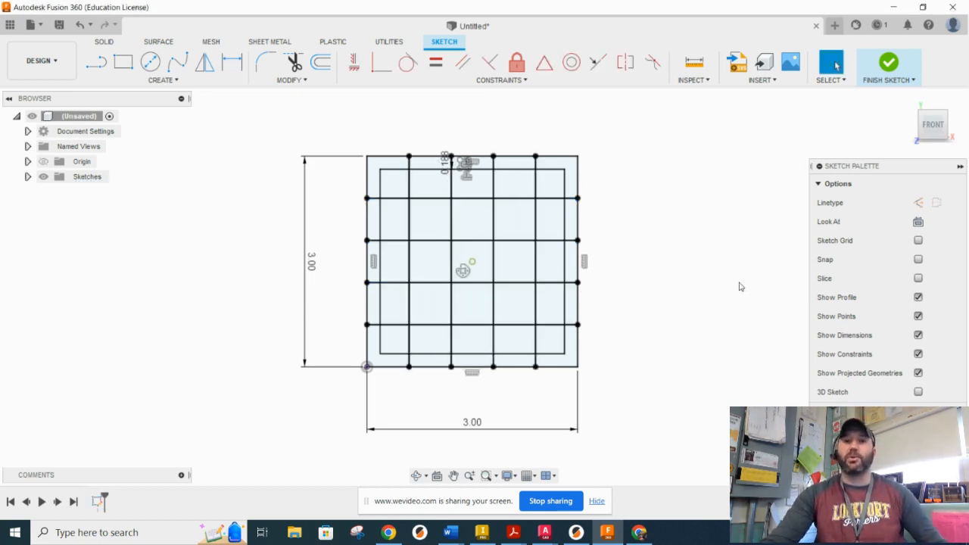
Trim all the grid line segments between the inner square and the outermost grid lines on all four sides
{"action": "scroll", "coordinate": [538, 242], "scroll_direction": "up", "scroll_amount": 3}
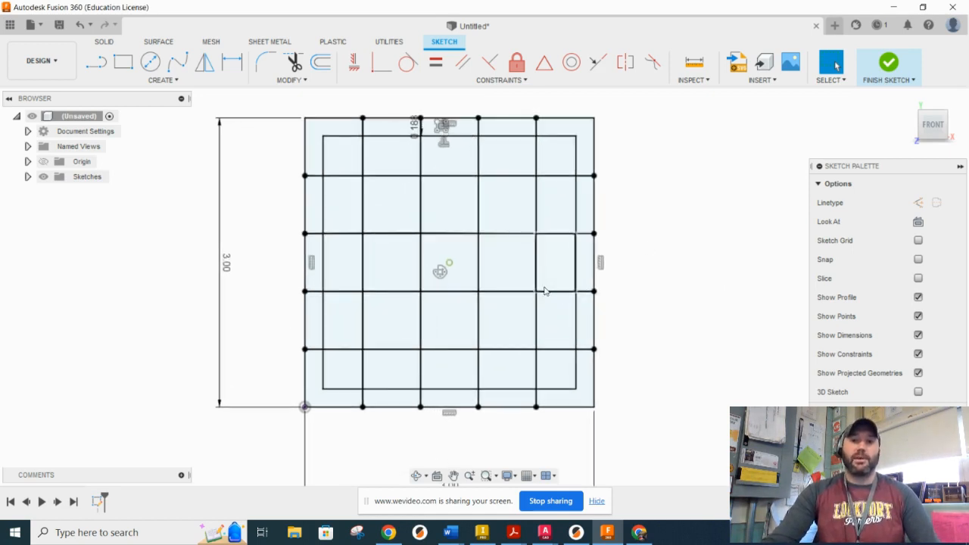
{"action": "middle_click_drag", "start_coordinate": [568, 311], "coordinate": [566, 319]}
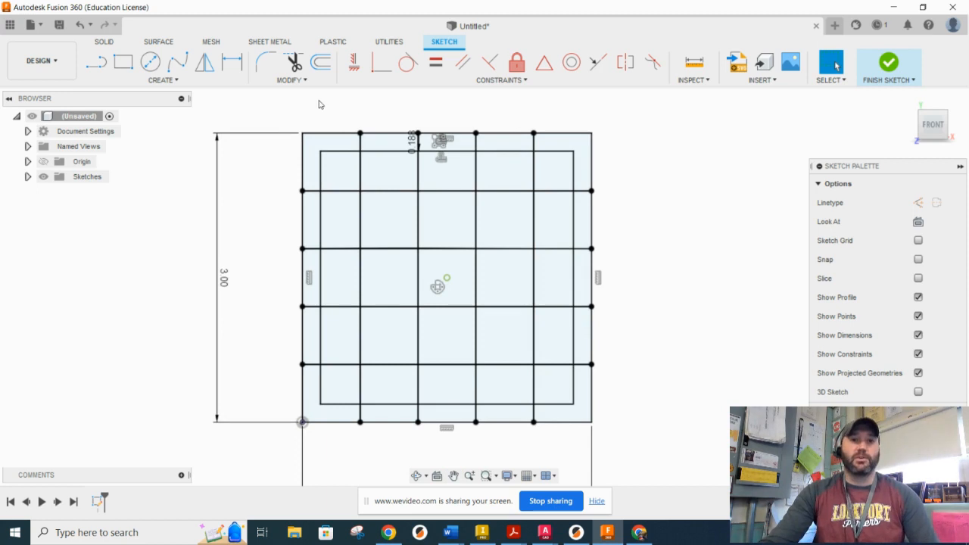
{"action": "left_click", "coordinate": [297, 63]}
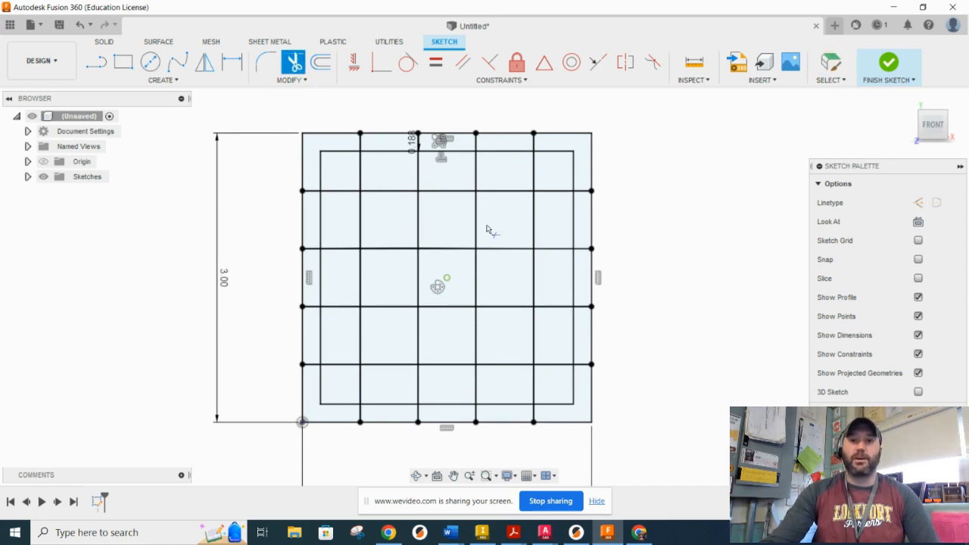
{"action": "left_click", "coordinate": [551, 364]}
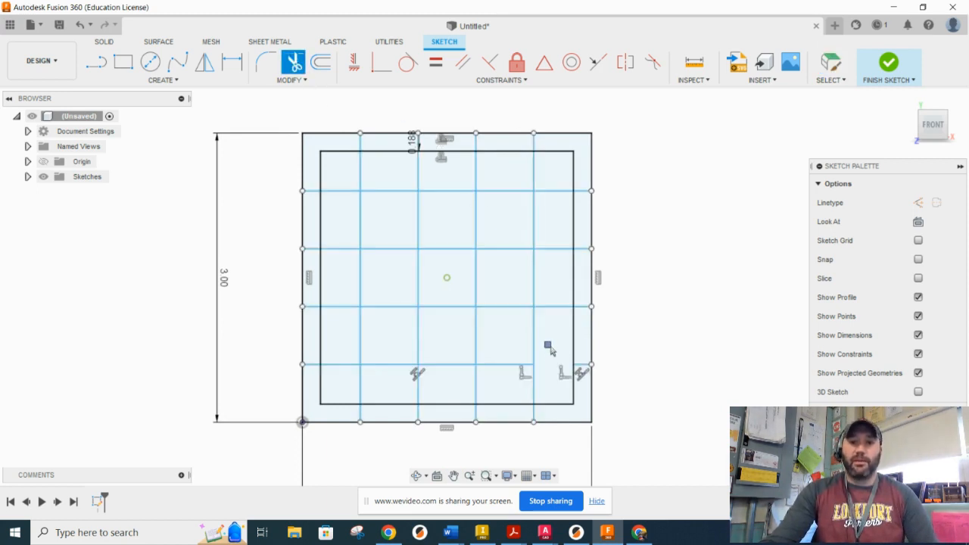
{"action": "left_click", "coordinate": [551, 306]}
{"action": "left_click", "coordinate": [553, 248]}
{"action": "left_click", "coordinate": [553, 191]}
{"action": "left_click", "coordinate": [534, 173]}
{"action": "left_click", "coordinate": [476, 173]}
{"action": "left_click", "coordinate": [418, 172]}
{"action": "left_click", "coordinate": [359, 172]}
{"action": "left_click", "coordinate": [342, 191]}
{"action": "left_click", "coordinate": [340, 248]}
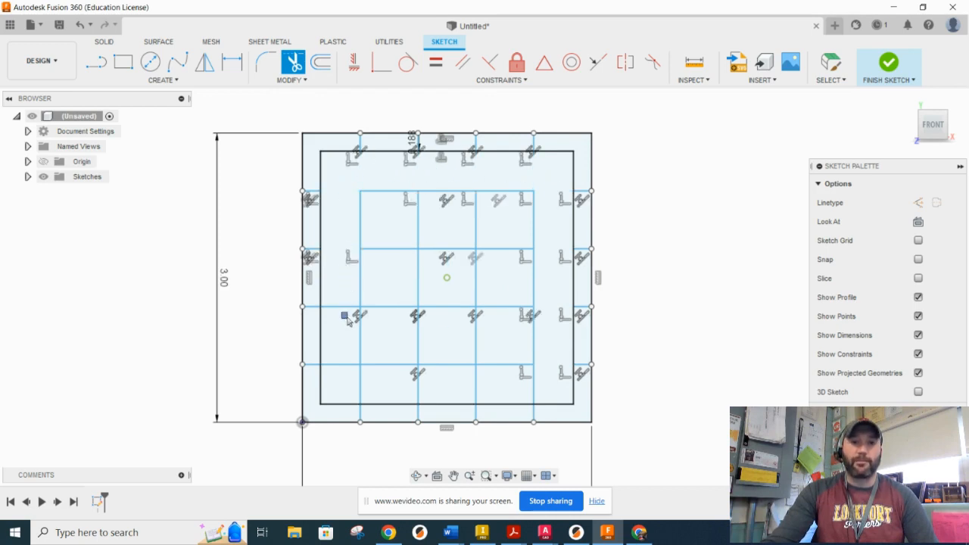
{"action": "left_click", "coordinate": [340, 307]}
{"action": "left_click", "coordinate": [341, 364]}
{"action": "left_click", "coordinate": [359, 387]}
{"action": "left_click", "coordinate": [418, 385]}
{"action": "left_click", "coordinate": [476, 384]}
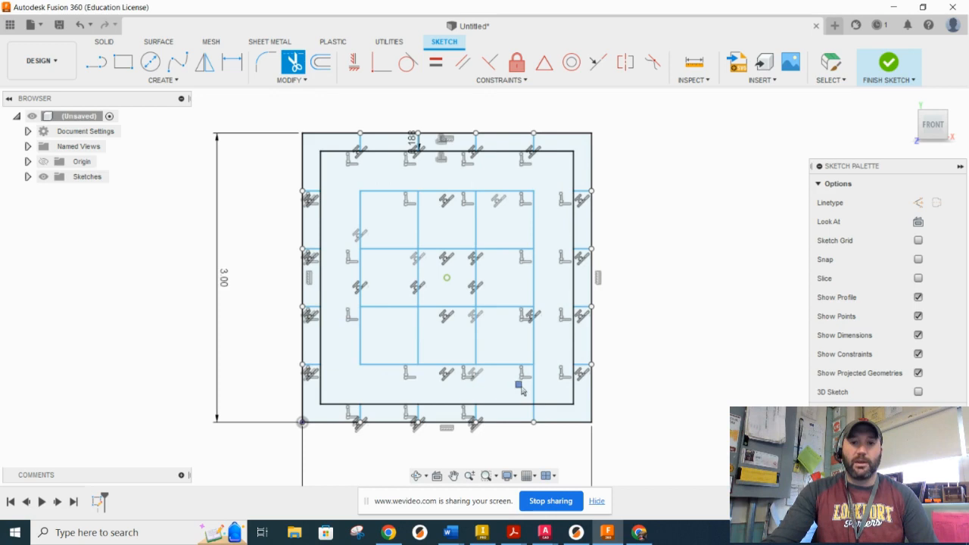
{"action": "left_click", "coordinate": [534, 386]}
{"action": "key", "text": "Escape"}
Delete the leftover three-by-three grid and centre point inside the inner square, and finish the sketch
{"action": "left_click_drag", "start_coordinate": [541, 371], "coordinate": [353, 181]}
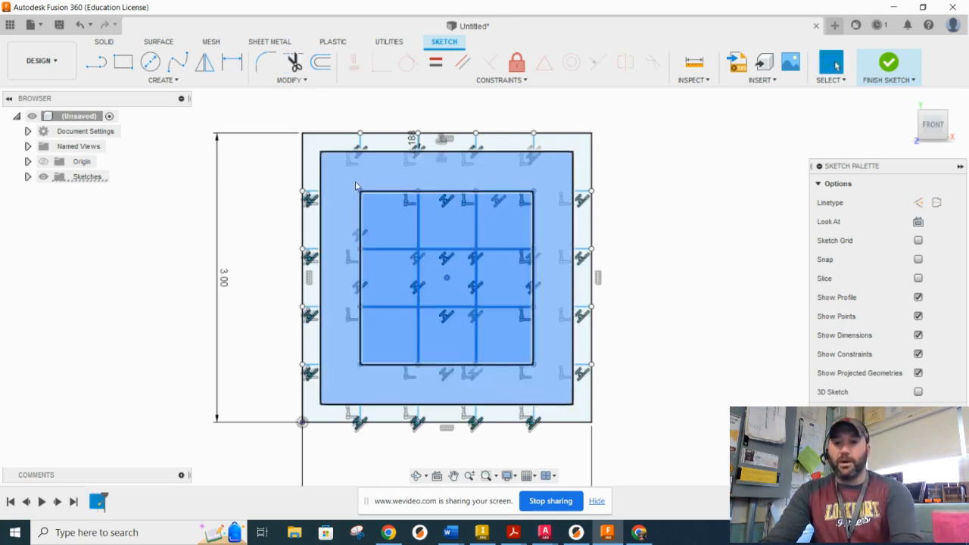
{"action": "key", "text": "Delete"}
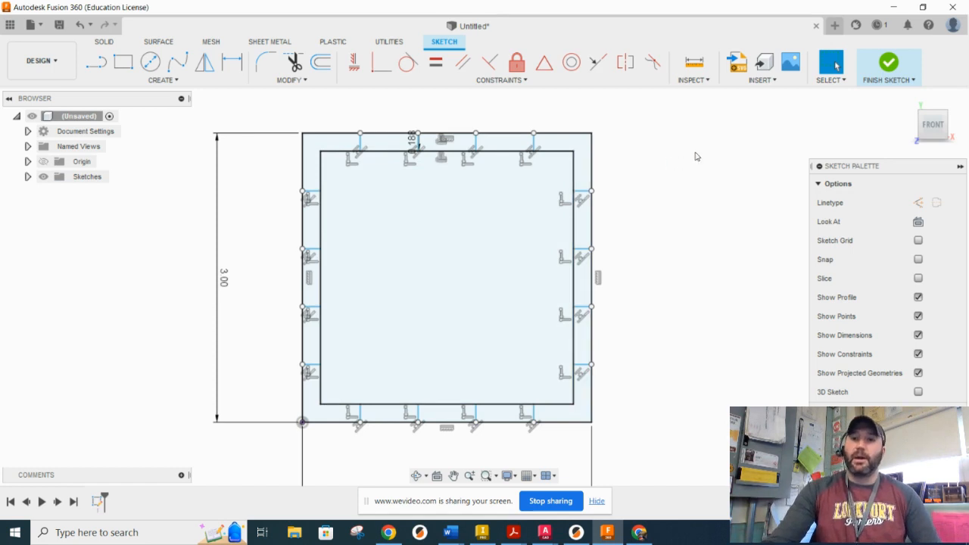
{"action": "left_click", "coordinate": [890, 67]}
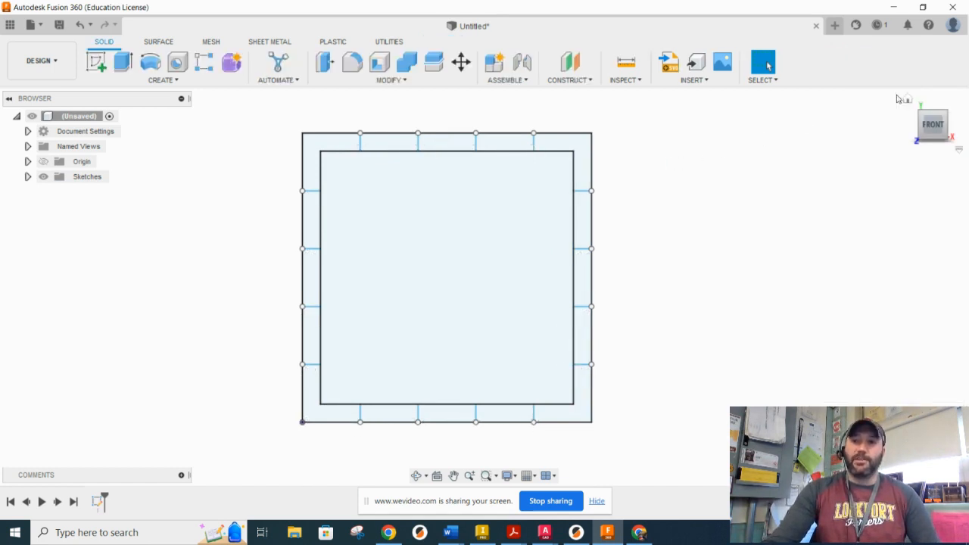
Start an extrusion of the inner square together with the four corner segments and the middle border segment of each side
{"action": "left_click", "coordinate": [912, 105]}
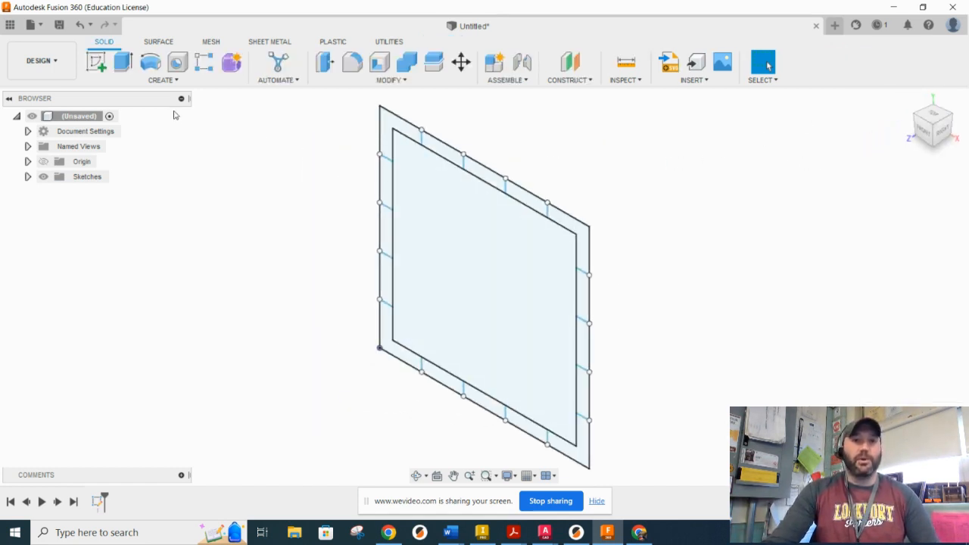
{"action": "left_click", "coordinate": [123, 62]}
{"action": "left_click", "coordinate": [394, 127]}
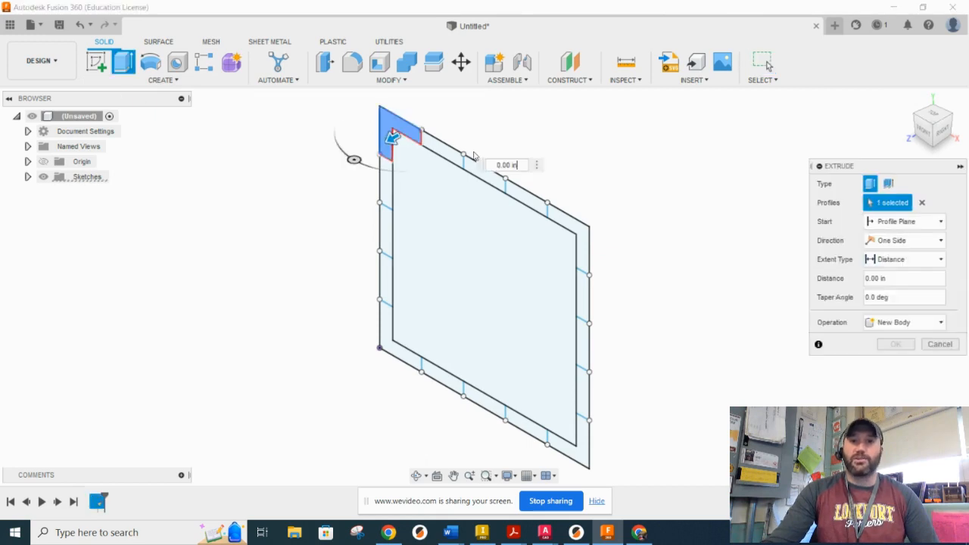
{"action": "left_click", "coordinate": [572, 219]}
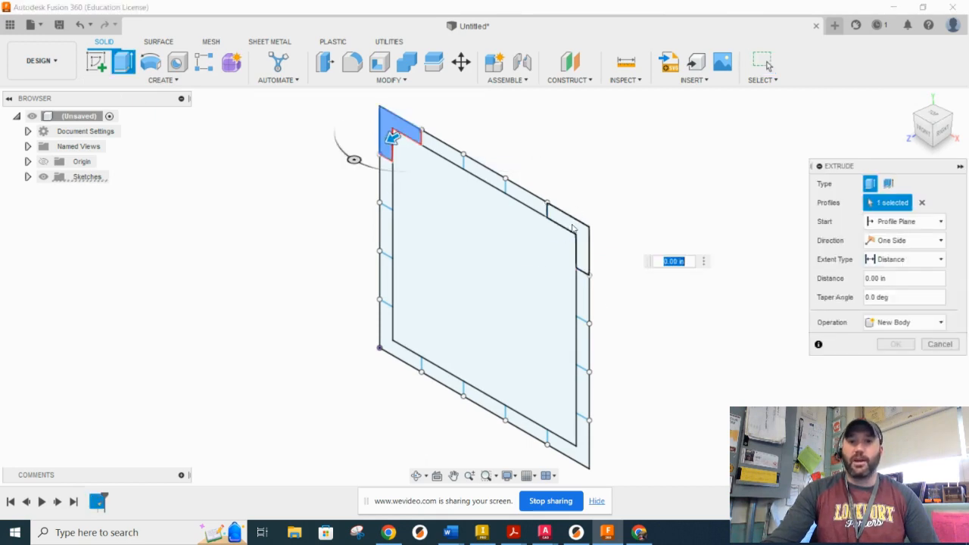
{"action": "left_click", "coordinate": [585, 452]}
{"action": "left_click", "coordinate": [394, 350]}
{"action": "left_click", "coordinate": [386, 241]}
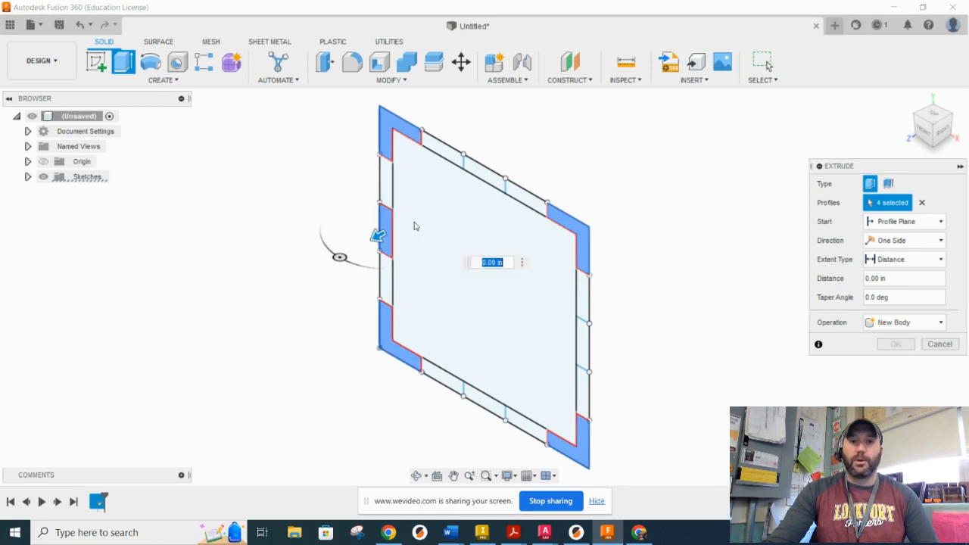
{"action": "left_click", "coordinate": [488, 177]}
{"action": "left_click", "coordinate": [584, 340]}
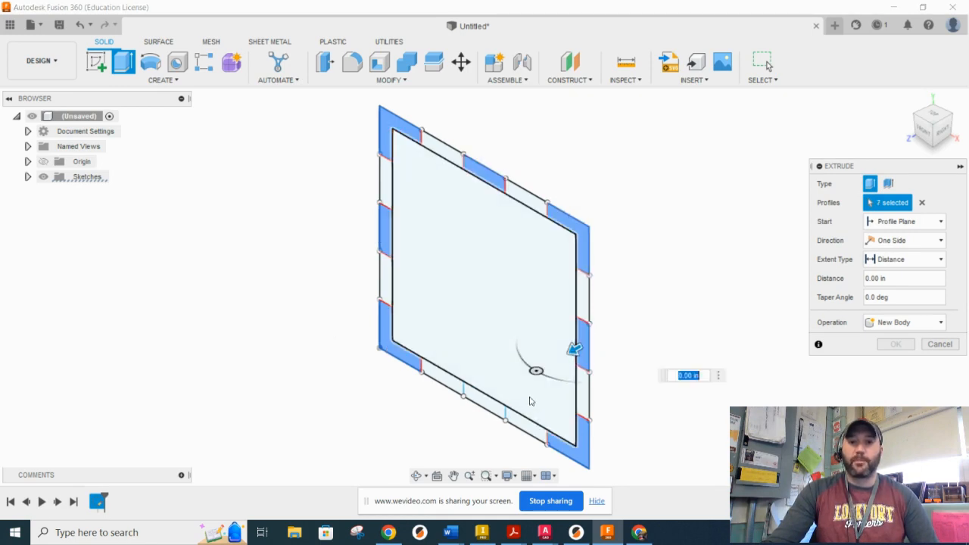
{"action": "left_click", "coordinate": [484, 402]}
{"action": "left_click", "coordinate": [474, 298]}
Set the extrusion distance to 0.1875 in and create the panel as a new component
{"action": "left_click_drag", "start_coordinate": [473, 293], "coordinate": [454, 305]}
{"action": "key", "text": "BackSpace"}
{"action": "type", "text": ".1875"}
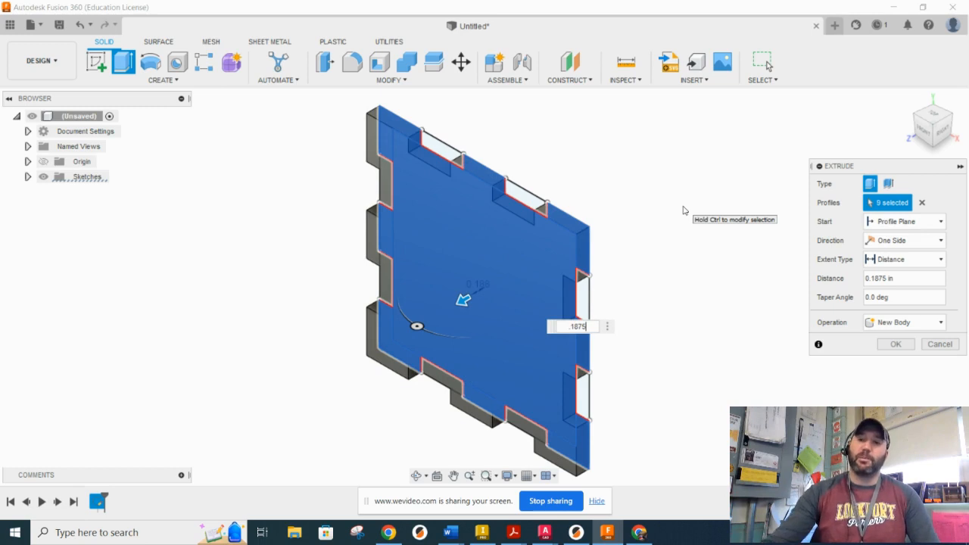
{"action": "left_click", "coordinate": [904, 323]}
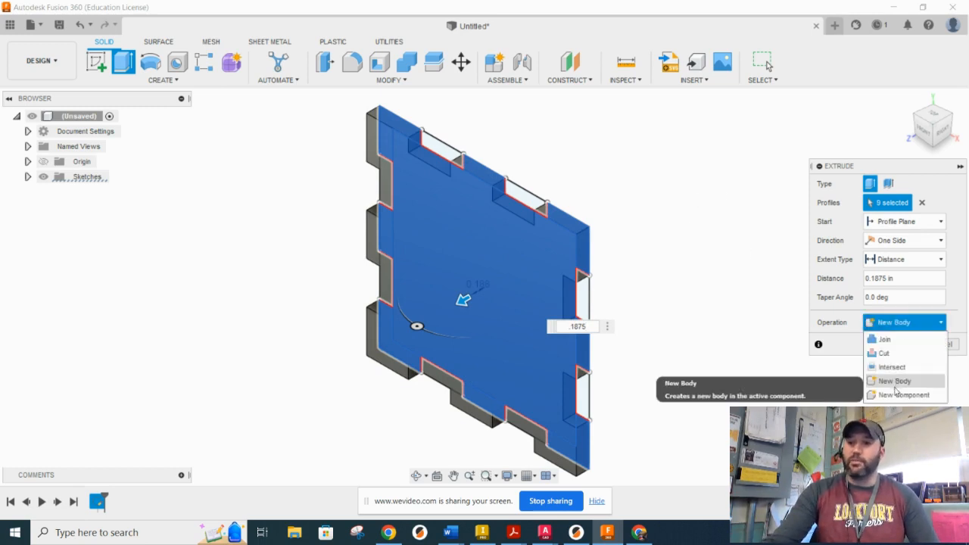
{"action": "left_click", "coordinate": [903, 394]}
{"action": "left_click", "coordinate": [896, 345]}
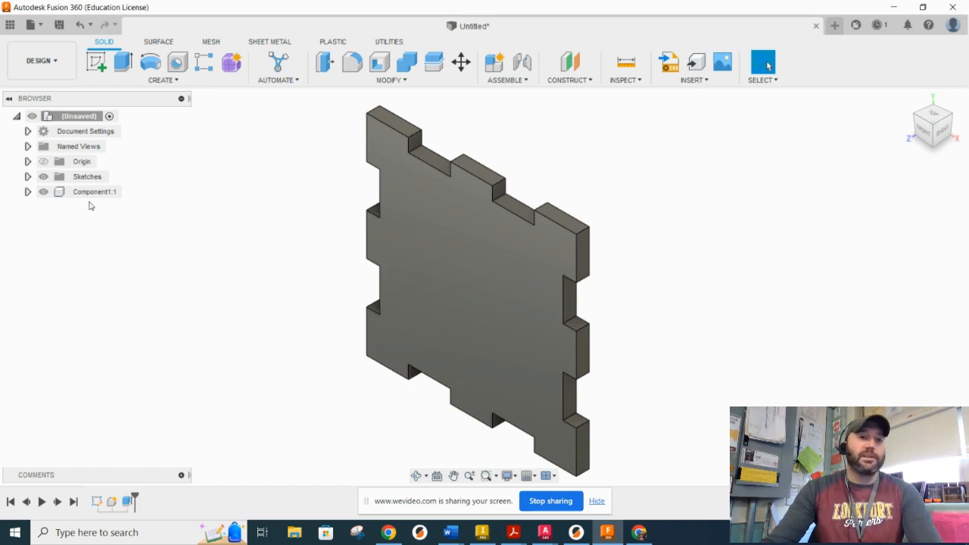
Rename the new panel component as Front
{"action": "left_click", "coordinate": [90, 193]}
{"action": "double_click", "coordinate": [90, 193]}
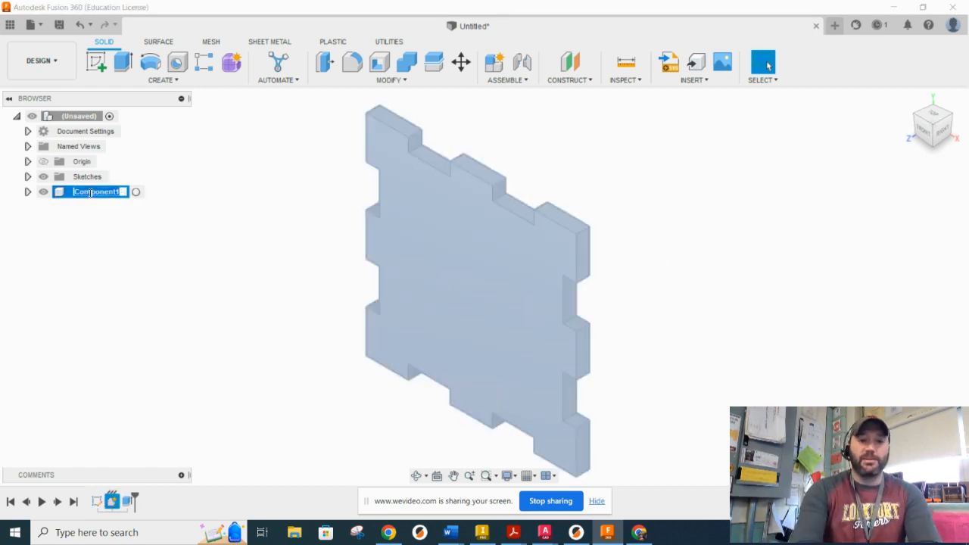
{"action": "type", "text": "Front"}
{"action": "key", "text": "Return"}
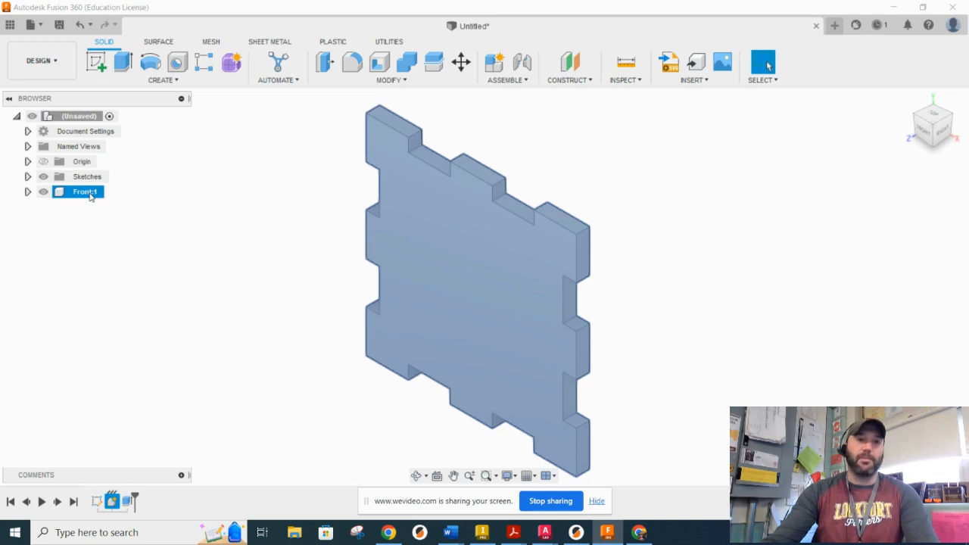
{"action": "left_click", "coordinate": [135, 237]}
Ground the Front component so that it stays fixed in place
{"action": "right_click", "coordinate": [88, 194]}
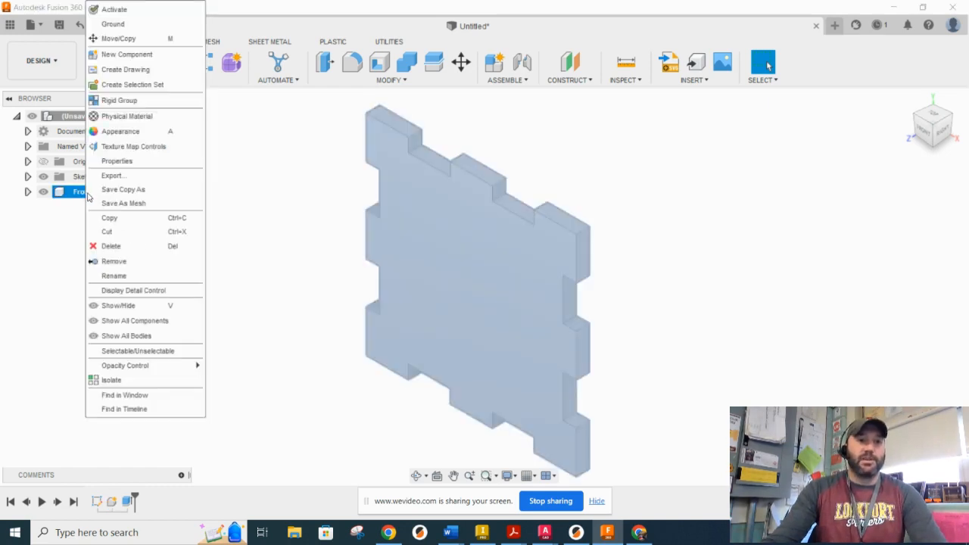
{"action": "left_click", "coordinate": [114, 23]}
{"action": "left_click", "coordinate": [204, 216]}
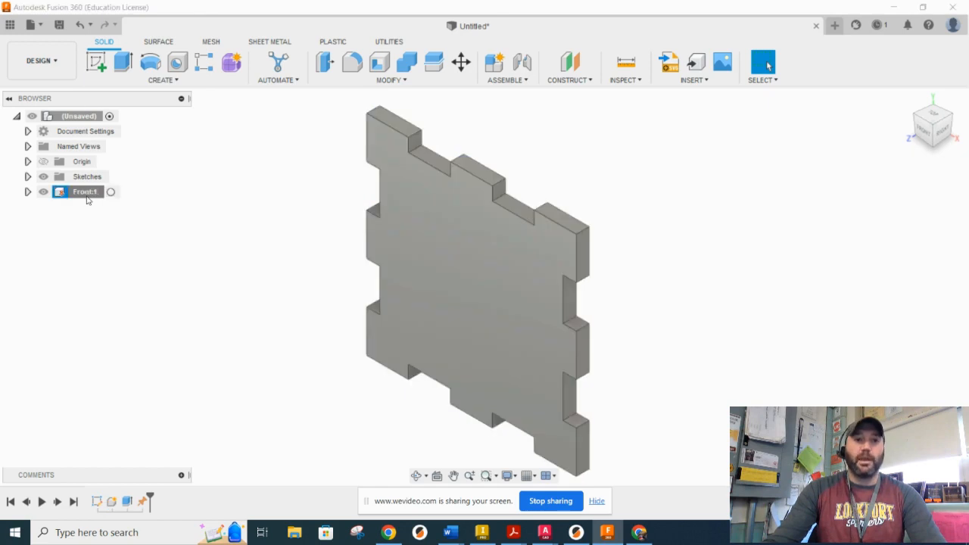
Assign a wood physical material from the Fusion 360 Material Library to the Front component
{"action": "right_click", "coordinate": [88, 194]}
{"action": "left_click", "coordinate": [349, 142]}
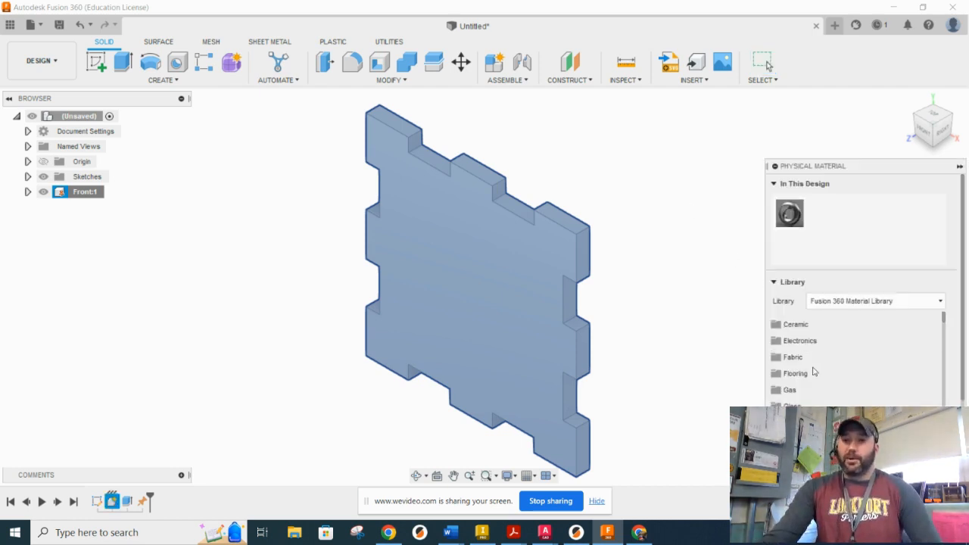
{"action": "scroll", "coordinate": [814, 370], "scroll_direction": "down", "scroll_amount": 3}
{"action": "left_click", "coordinate": [792, 328]}
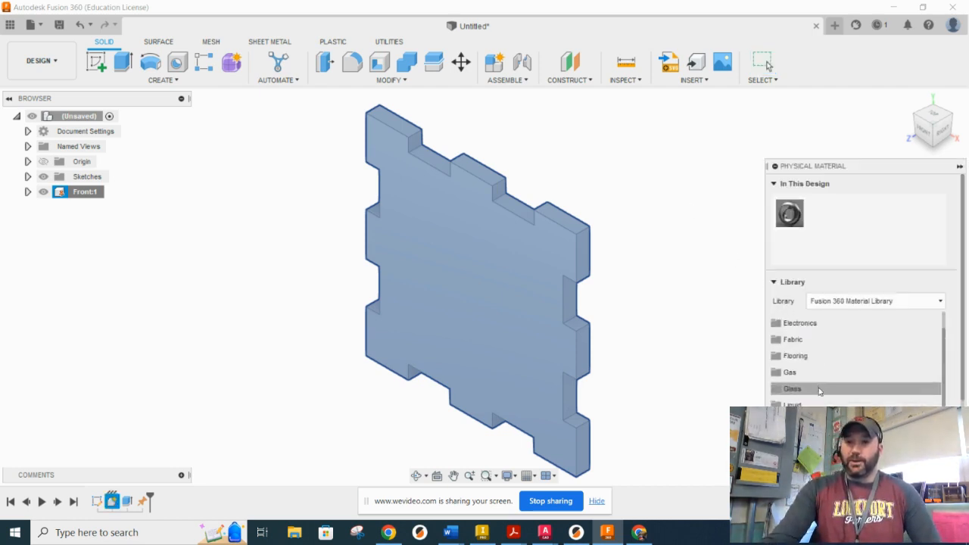
{"action": "scroll", "coordinate": [817, 389], "scroll_direction": "down", "scroll_amount": 1}
{"action": "left_click", "coordinate": [795, 435]}
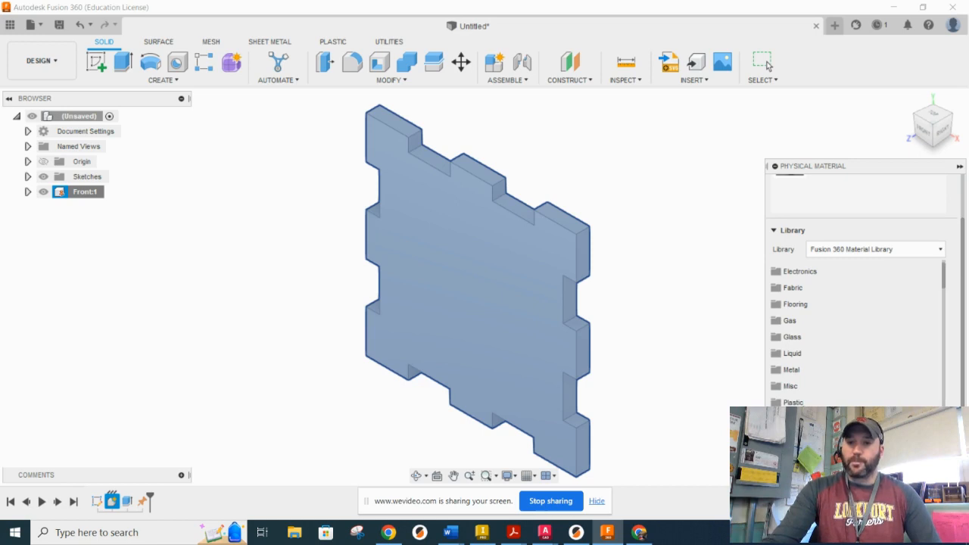
{"action": "scroll", "coordinate": [809, 393], "scroll_direction": "down", "scroll_amount": 15}
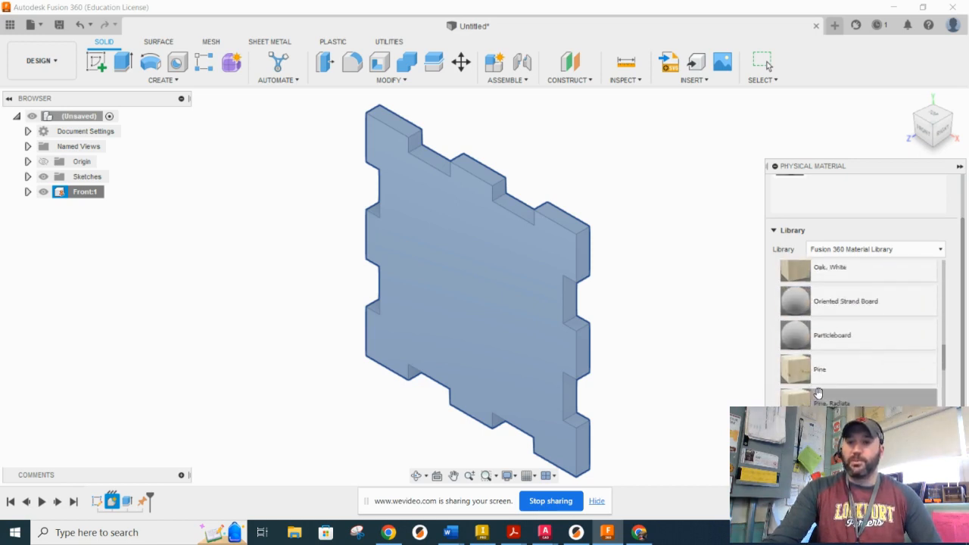
{"action": "scroll", "coordinate": [817, 393], "scroll_direction": "down", "scroll_amount": 3}
{"action": "left_click_drag", "start_coordinate": [849, 393], "coordinate": [519, 268]}
{"action": "left_click", "coordinate": [939, 473]}
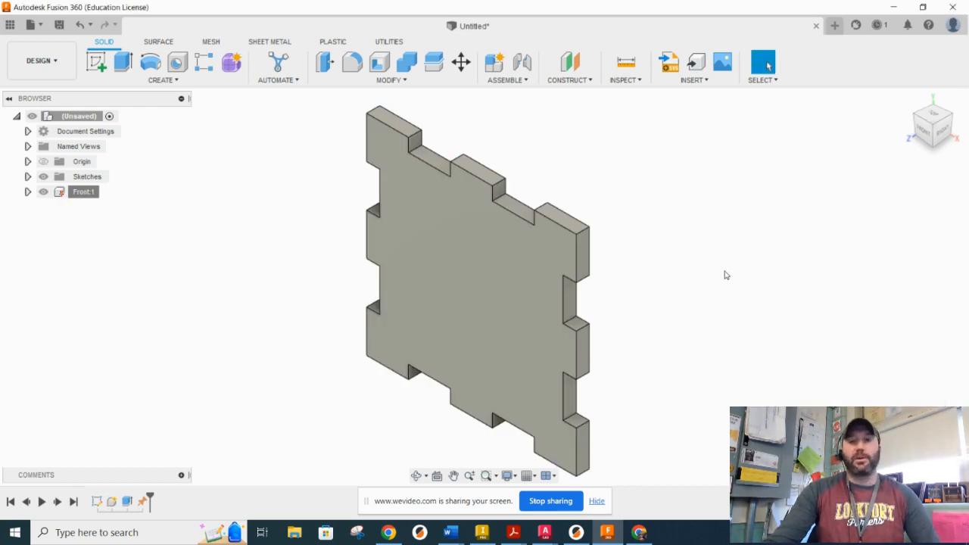
Apply the finished solid wood appearance 3D Maple - Curly - Semigloss to the Front component
{"action": "right_click", "coordinate": [103, 198]}
{"action": "left_click", "coordinate": [149, 117]}
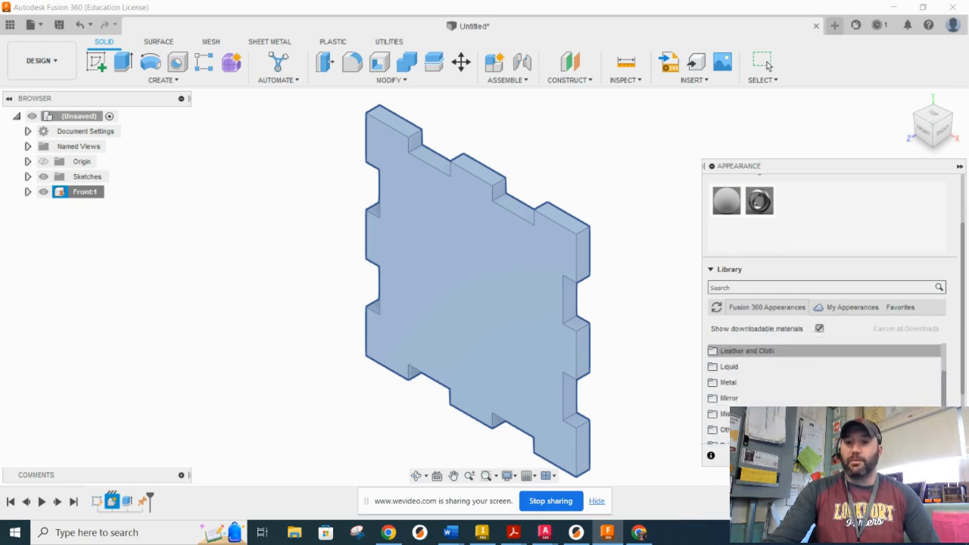
{"action": "scroll", "coordinate": [793, 351], "scroll_direction": "down", "scroll_amount": 2}
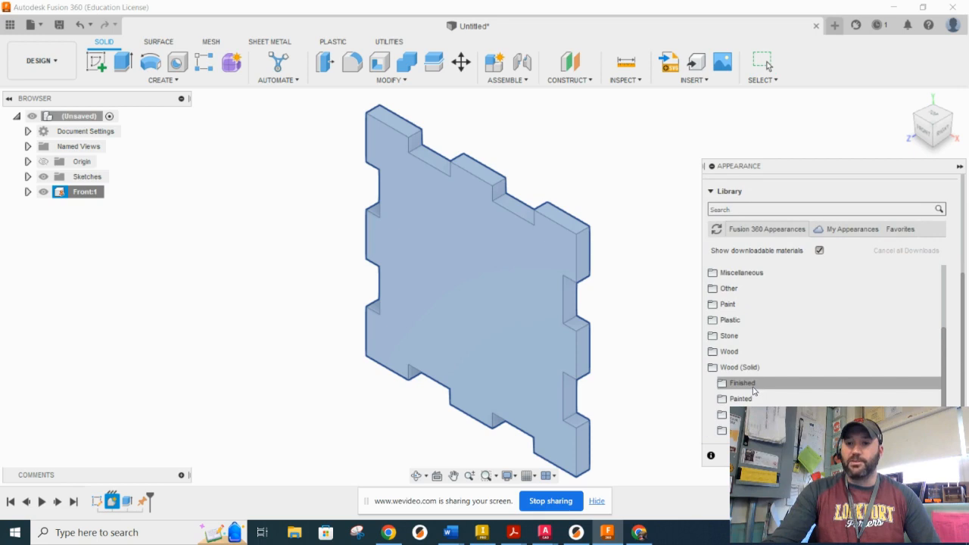
{"action": "left_click", "coordinate": [754, 390]}
{"action": "scroll", "coordinate": [769, 398], "scroll_direction": "down", "scroll_amount": 3}
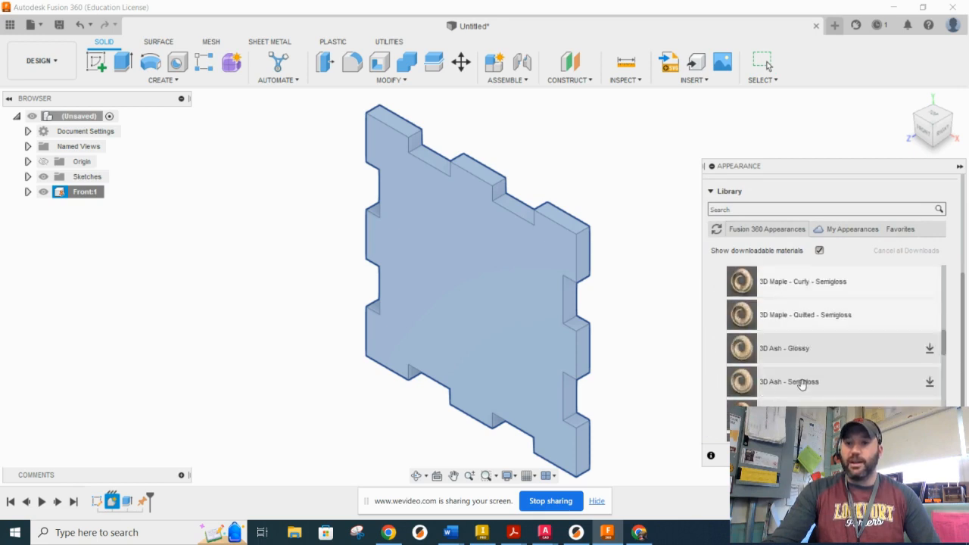
{"action": "scroll", "coordinate": [812, 333], "scroll_direction": "up", "scroll_amount": 2}
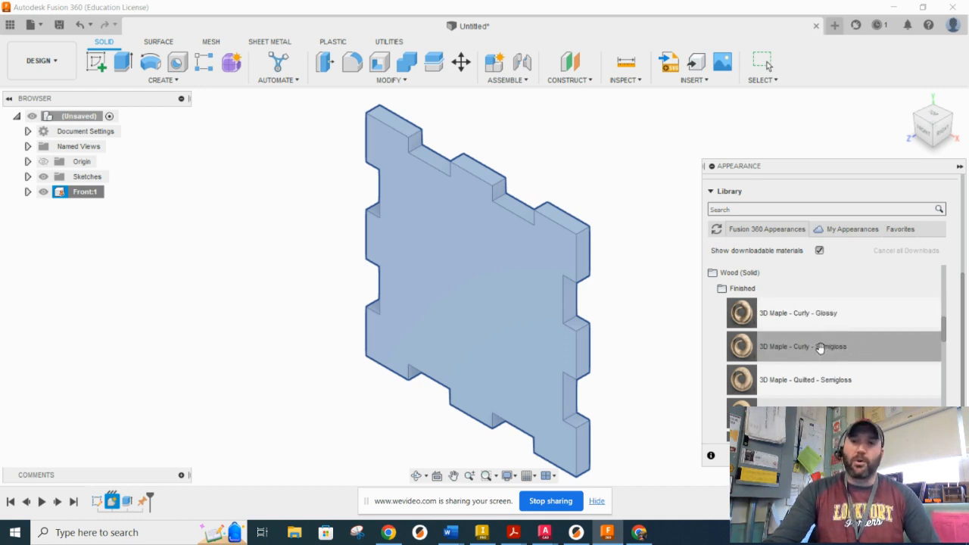
{"action": "left_click_drag", "start_coordinate": [813, 346], "coordinate": [586, 288]}
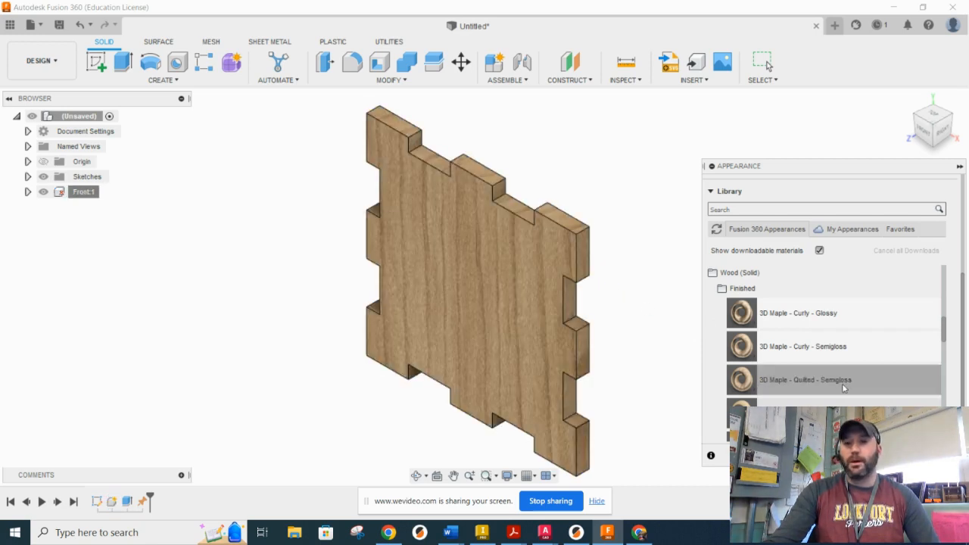
{"action": "key", "text": "Escape"}
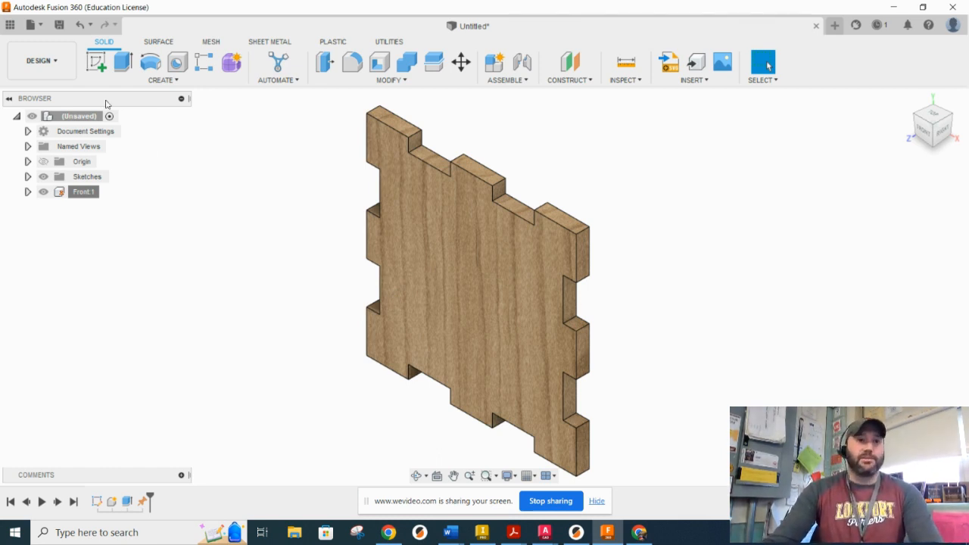
Create a sketch on the Front panel's right edge face and project its five finger and notch faces into it
{"action": "left_click", "coordinate": [96, 63]}
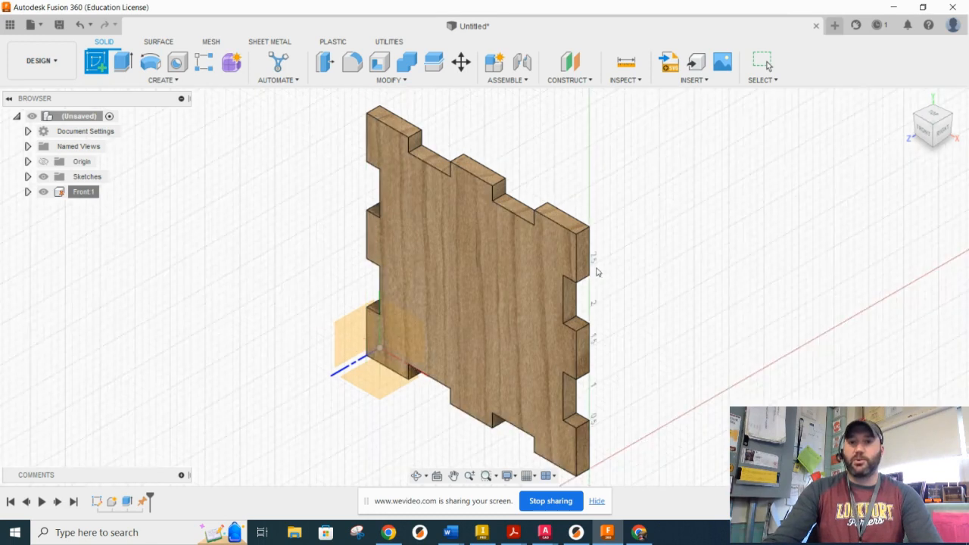
{"action": "left_click", "coordinate": [587, 250]}
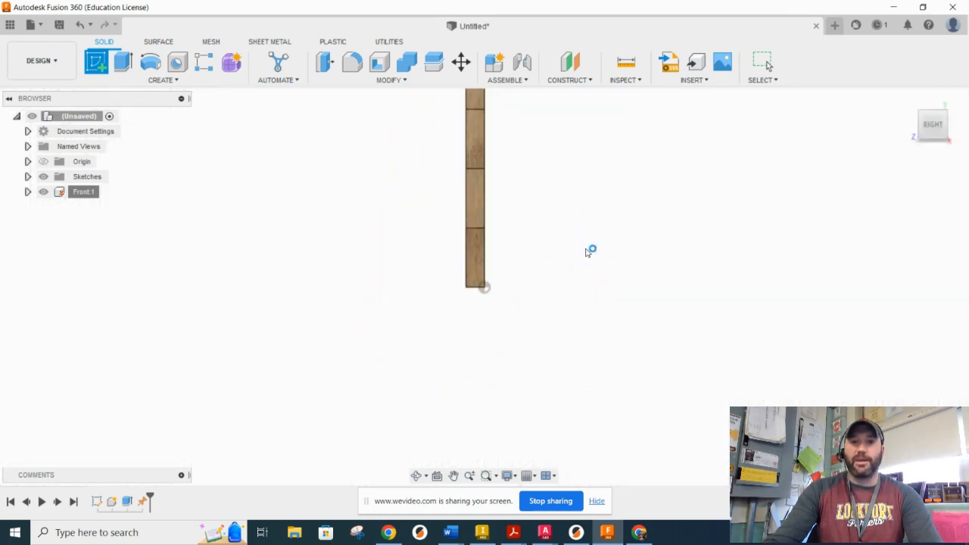
{"action": "left_click", "coordinate": [176, 80]}
{"action": "mouse_move", "coordinate": [148, 293]}
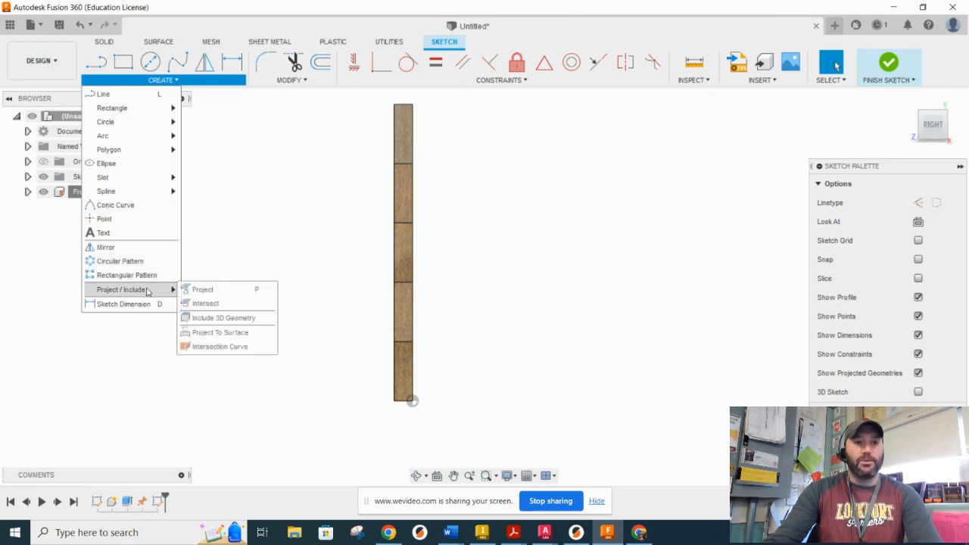
{"action": "left_click", "coordinate": [205, 290]}
{"action": "left_click", "coordinate": [404, 129]}
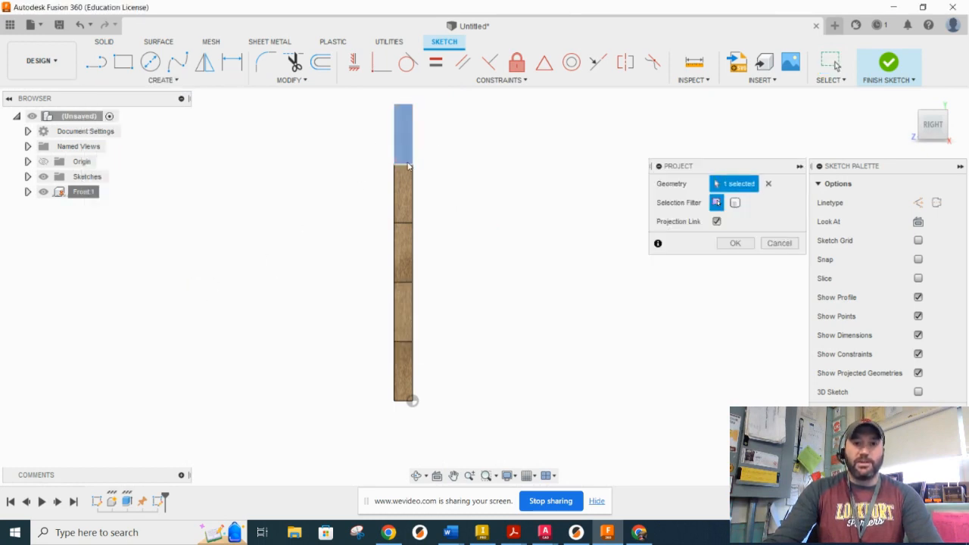
{"action": "left_click", "coordinate": [403, 188]}
{"action": "left_click", "coordinate": [404, 243]}
{"action": "left_click", "coordinate": [406, 296]}
{"action": "left_click", "coordinate": [404, 359]}
{"action": "left_click", "coordinate": [733, 244]}
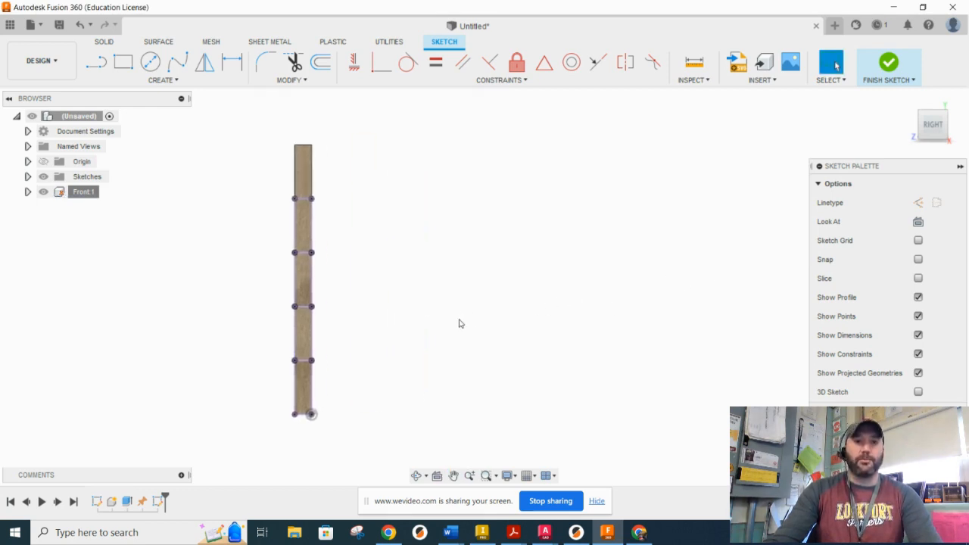
Draw a 3 by 3 in rectangle starting from the upper outer corner of the projected strip
{"action": "left_click", "coordinate": [123, 63]}
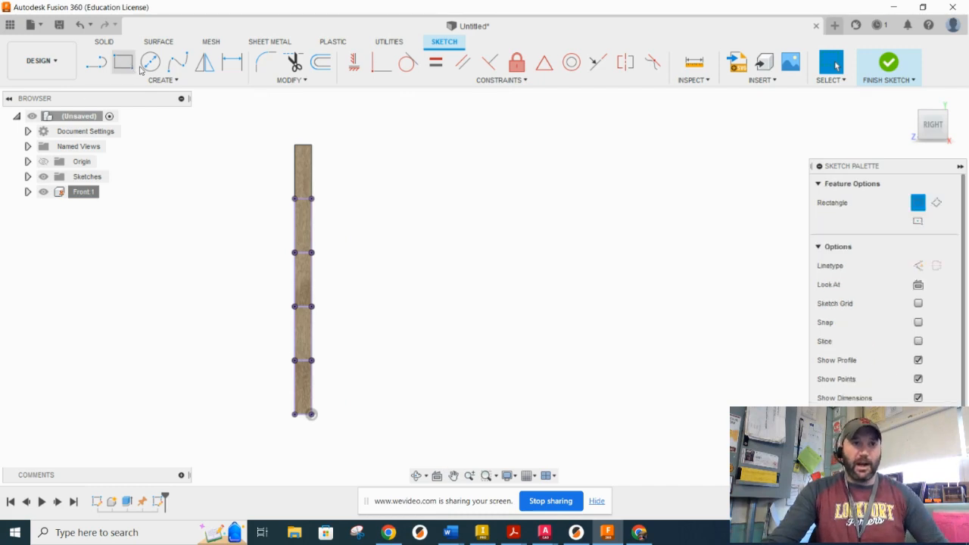
{"action": "left_click", "coordinate": [295, 145]}
{"action": "type", "text": "3"}
{"action": "key", "text": "Tab"}
{"action": "type", "text": "3"}
{"action": "key", "text": "Tab"}
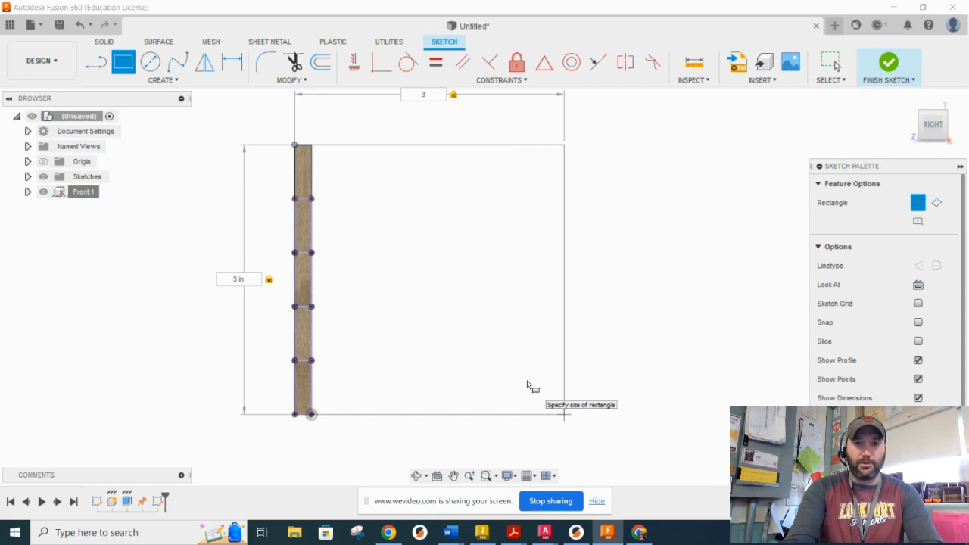
{"action": "key", "text": "Return"}
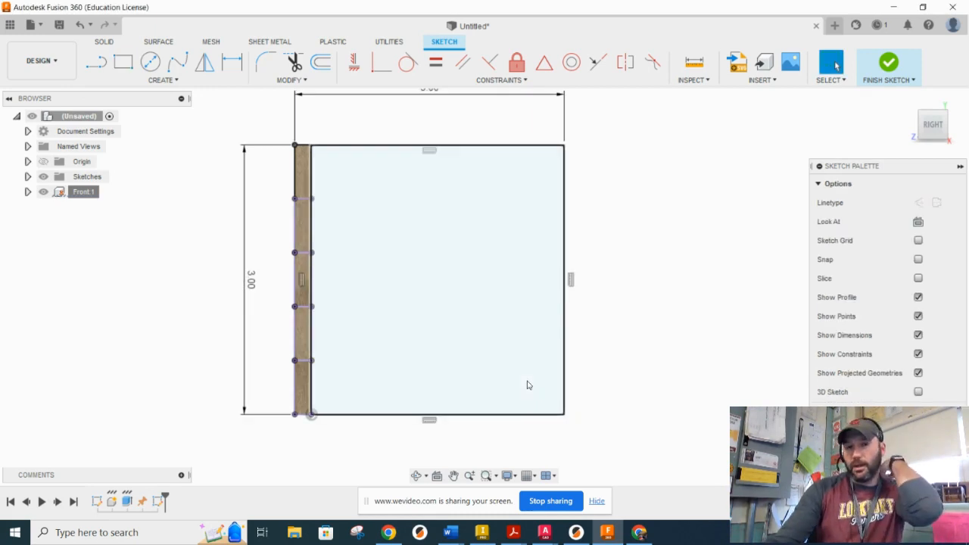
Place a sketch point at the centre of the new square and fix it in position
{"action": "left_click", "coordinate": [162, 80]}
{"action": "left_click", "coordinate": [139, 219]}
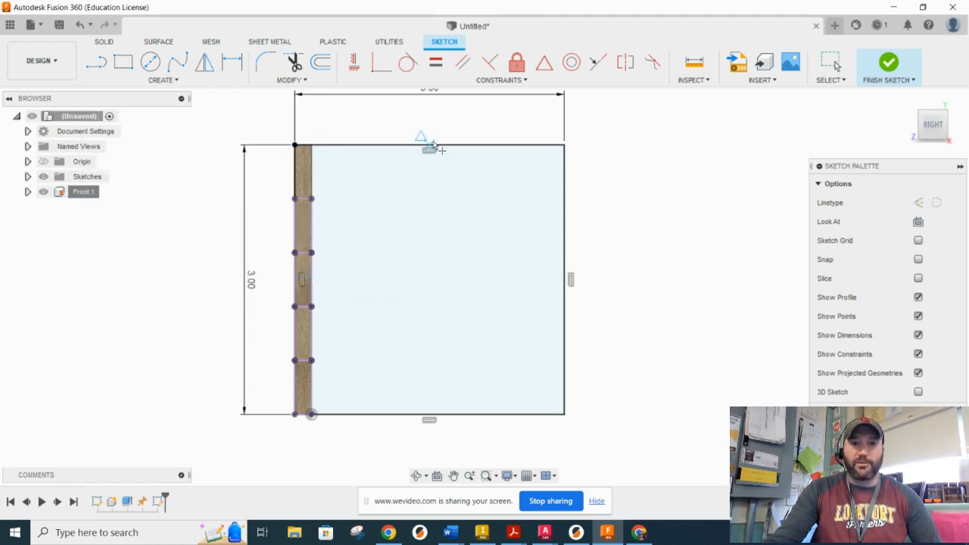
{"action": "left_click", "coordinate": [428, 280]}
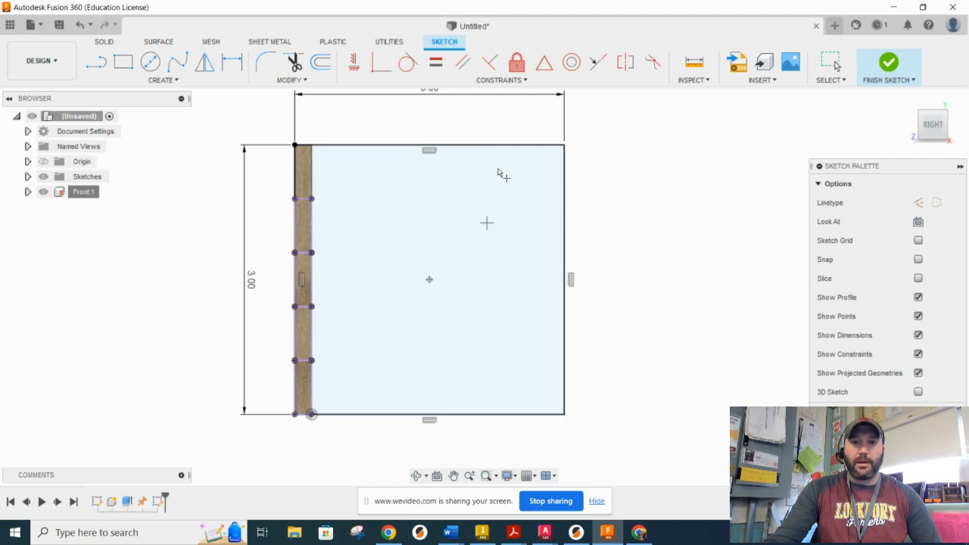
{"action": "left_click", "coordinate": [516, 62]}
{"action": "left_click", "coordinate": [428, 280]}
{"action": "right_click", "coordinate": [656, 198]}
{"action": "left_click", "coordinate": [697, 196]}
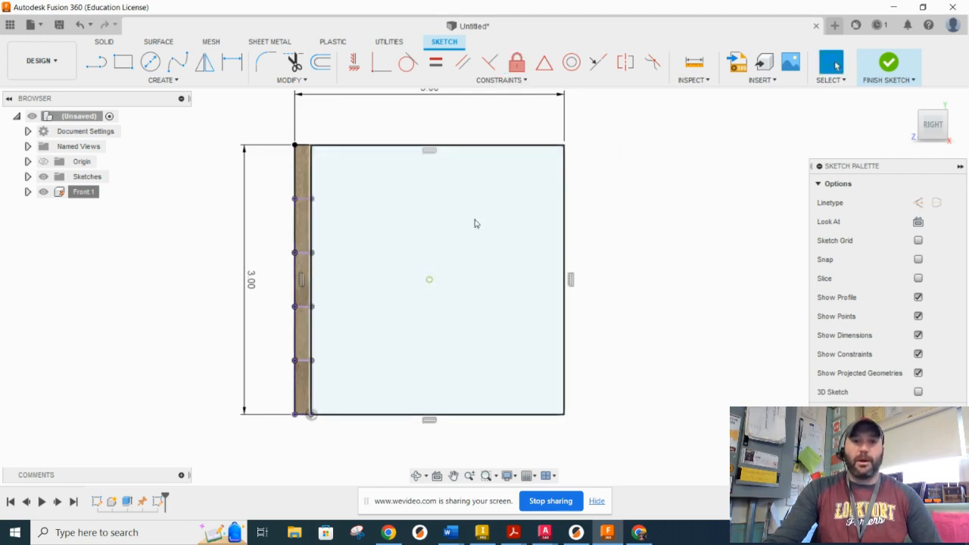
{"action": "mouse_move", "coordinate": [280, 125]}
{"action": "left_mouse_down"}
{"action": "mouse_move", "coordinate": [354, 367]}
{"action": "mouse_move", "coordinate": [349, 431]}
{"action": "left_mouse_up"}
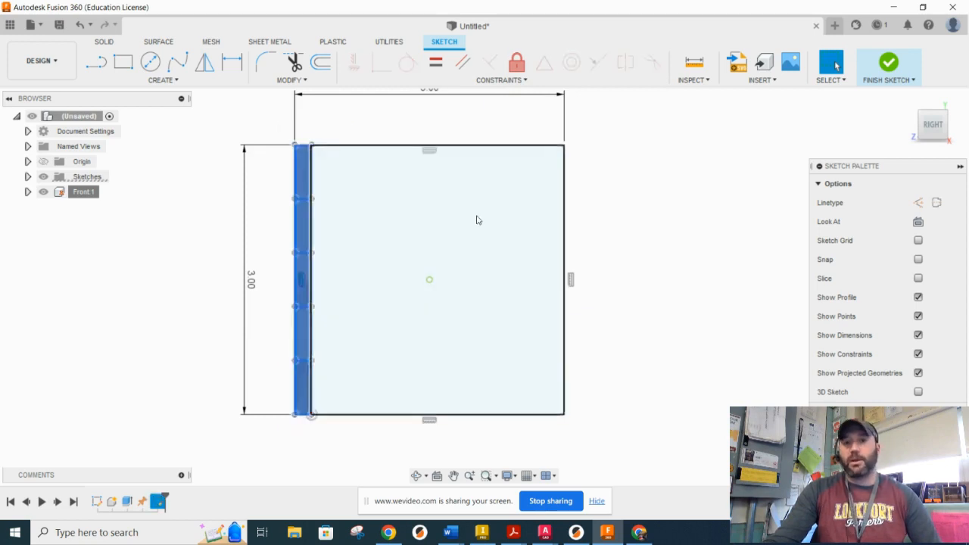
{"action": "left_click", "coordinate": [163, 79]}
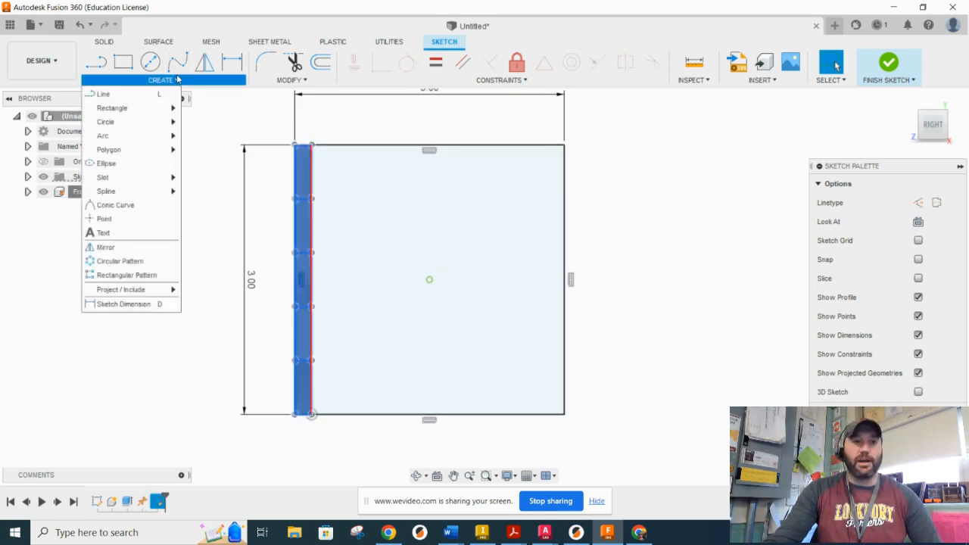
{"action": "left_click", "coordinate": [224, 153]}
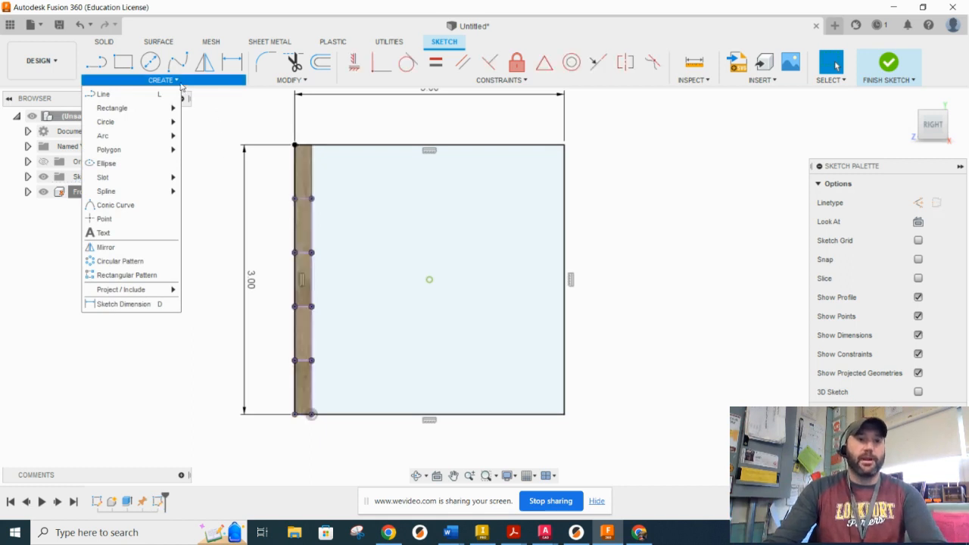
Circular-pattern the projected finger strip around the square's centre point with a quantity of 4, and finish the sketch
{"action": "left_click", "coordinate": [180, 82]}
{"action": "left_click", "coordinate": [184, 81]}
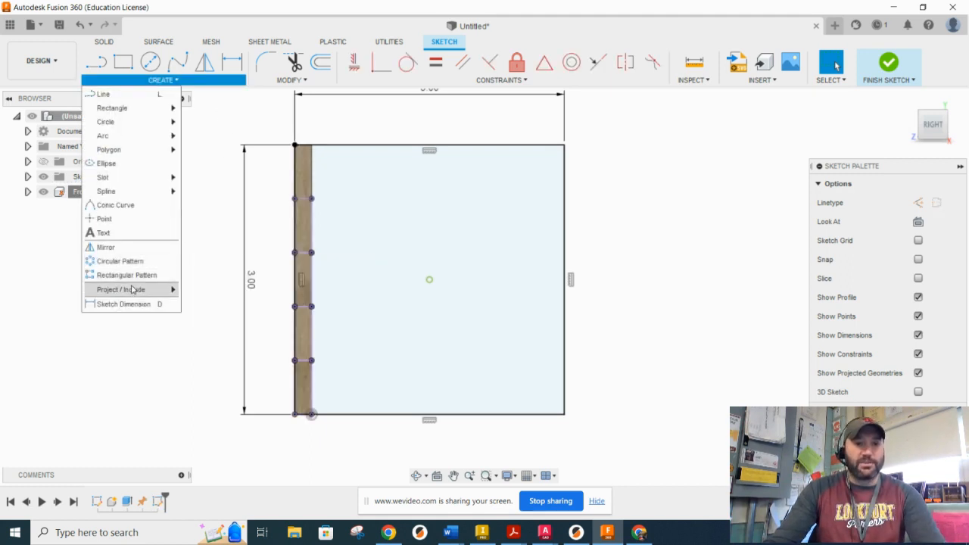
{"action": "left_click", "coordinate": [127, 261]}
{"action": "left_click_drag", "start_coordinate": [274, 122], "coordinate": [338, 445]}
{"action": "left_click", "coordinate": [718, 203]}
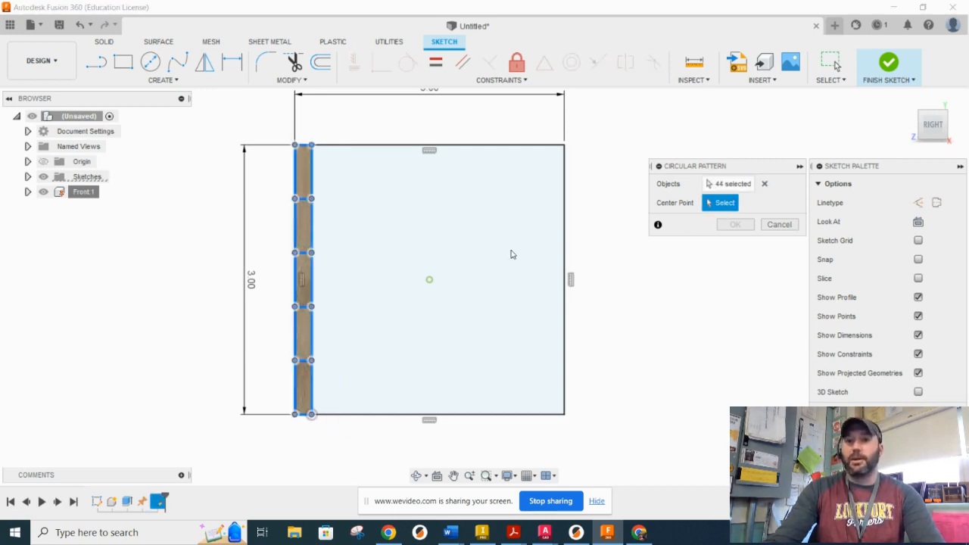
{"action": "left_click", "coordinate": [429, 280]}
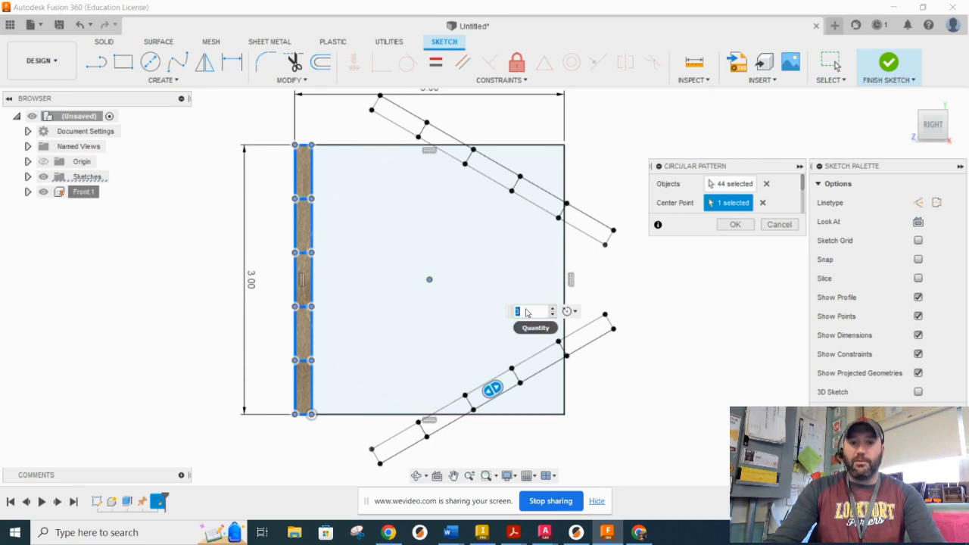
{"action": "type", "text": "4"}
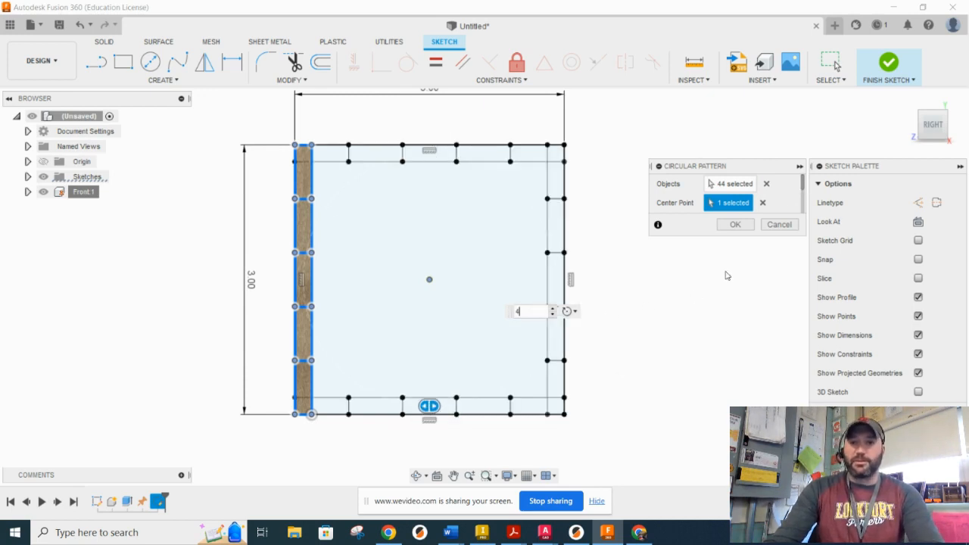
{"action": "left_click", "coordinate": [735, 226]}
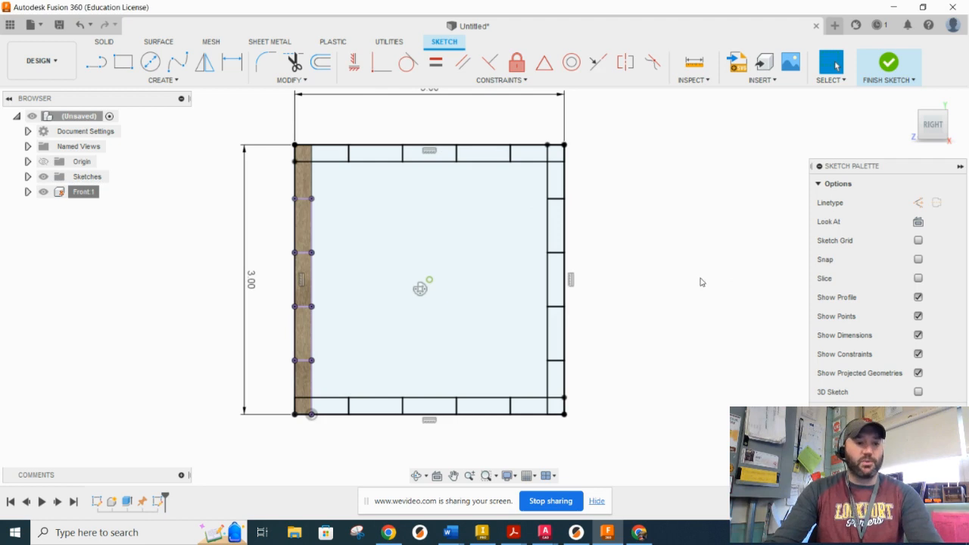
{"action": "middle_click_drag", "start_coordinate": [605, 268], "coordinate": [628, 265], "text": "shift"}
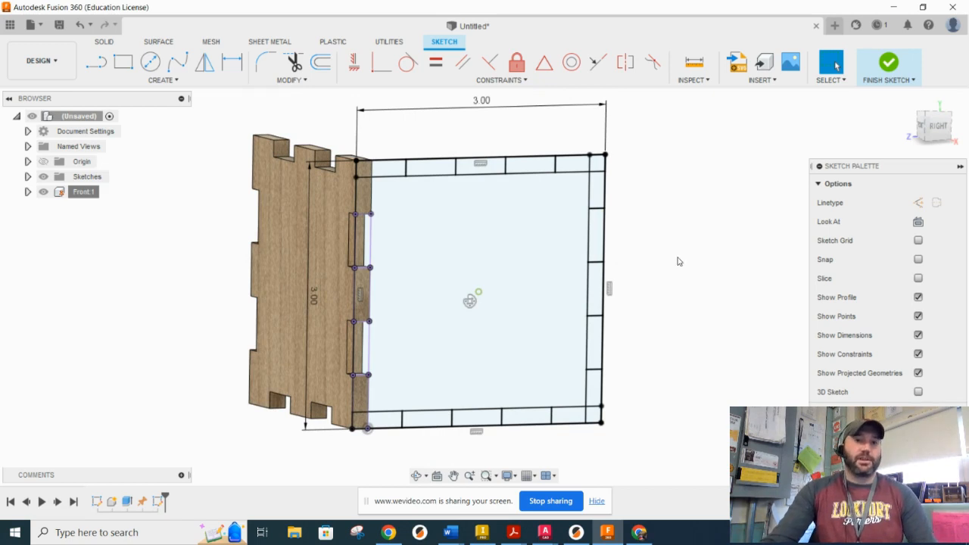
{"action": "left_click", "coordinate": [884, 67]}
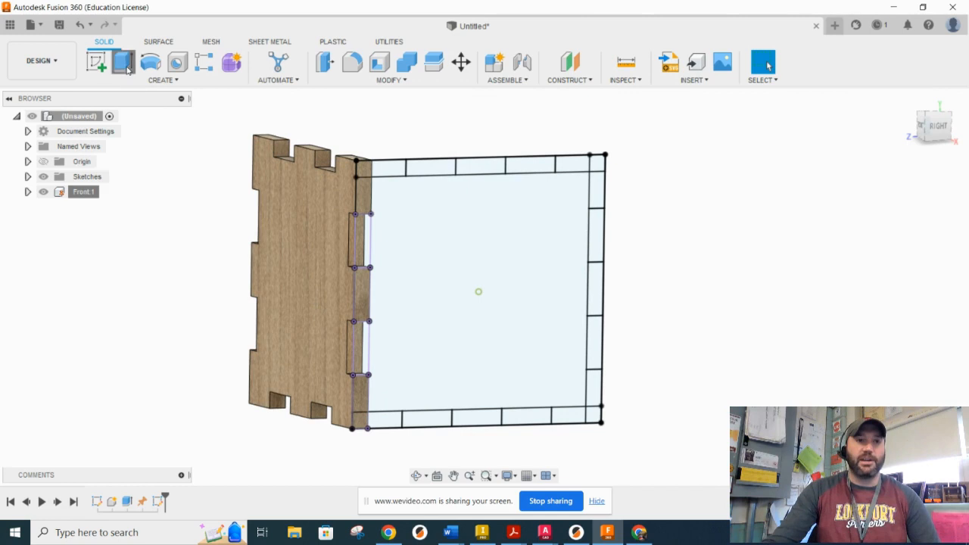
Extrude the centre, second and fourth fingers on both vertical sides, and first, third and fifth upper and lower fingers by -0.1875 in as a new component
{"action": "left_click", "coordinate": [123, 62]}
{"action": "left_click", "coordinate": [365, 239]}
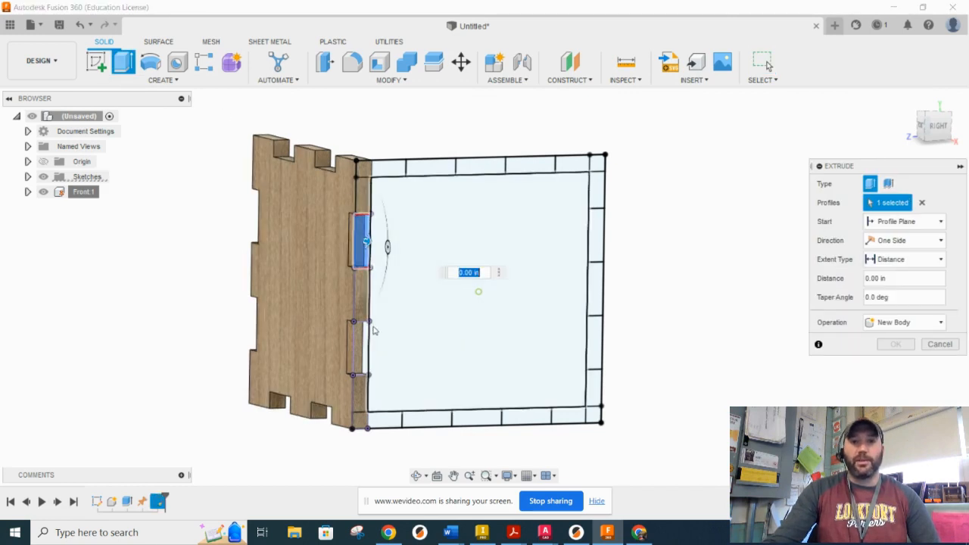
{"action": "left_click", "coordinate": [361, 347]}
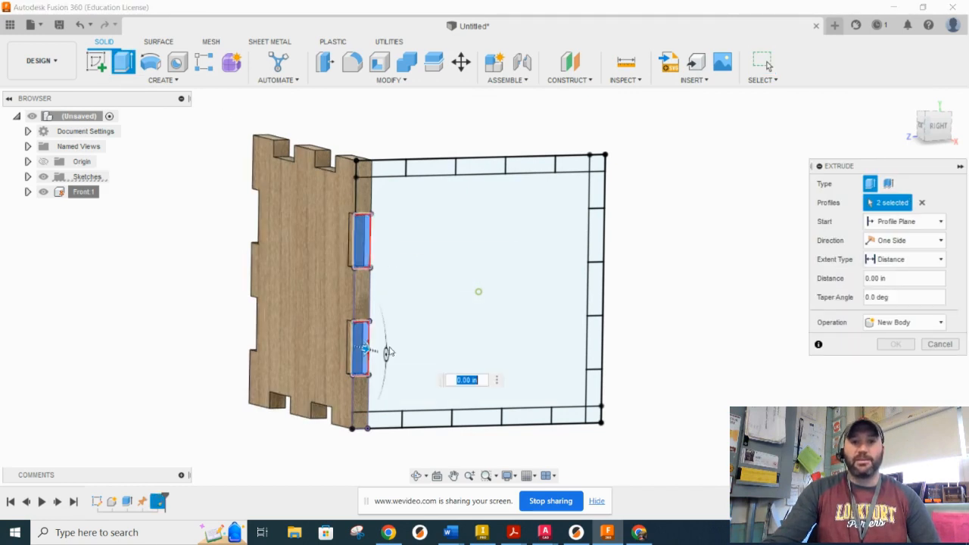
{"action": "left_click", "coordinate": [597, 344]}
{"action": "left_click", "coordinate": [598, 237]}
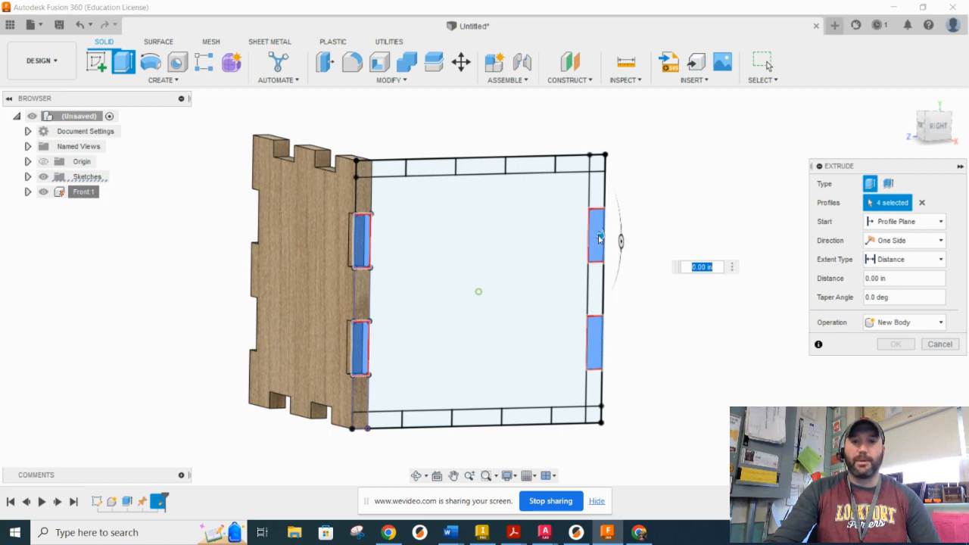
{"action": "left_click", "coordinate": [388, 169]}
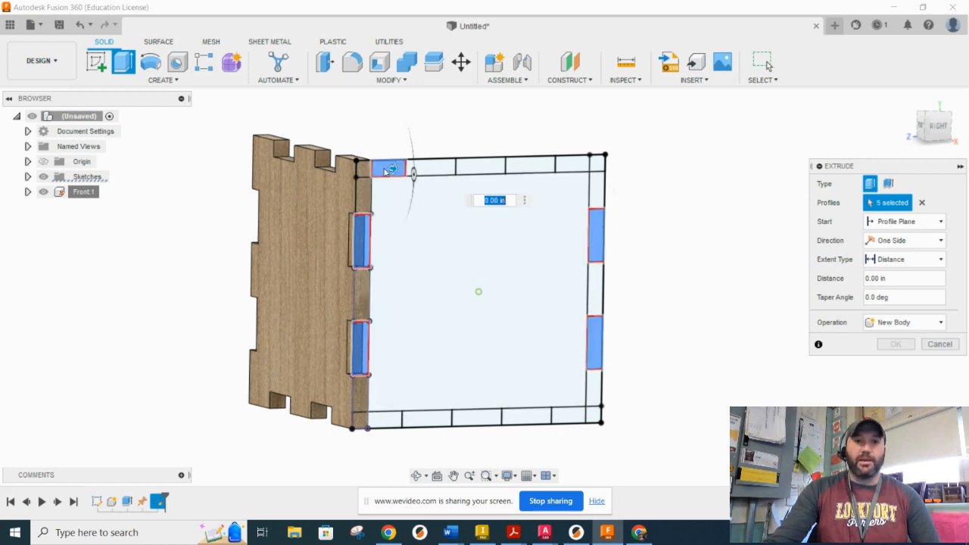
{"action": "left_click", "coordinate": [388, 420]}
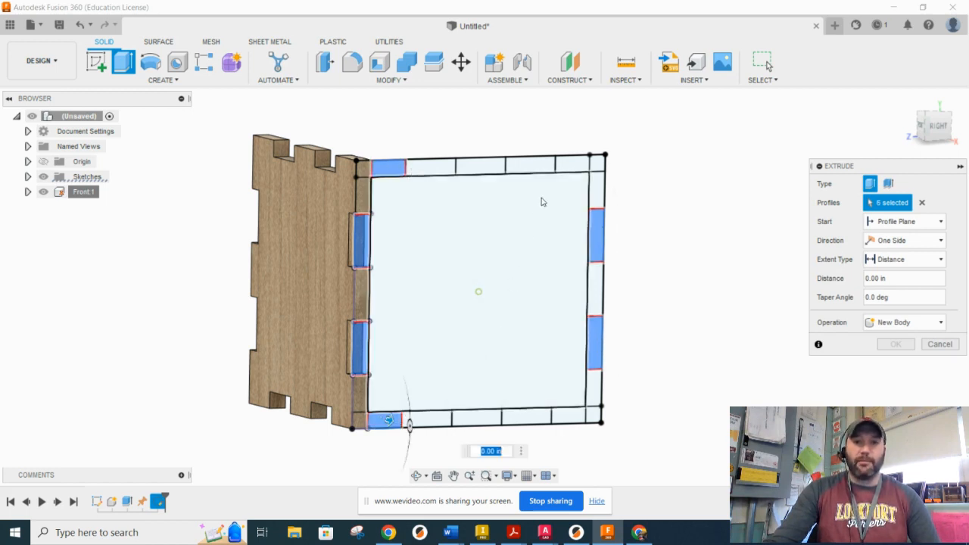
{"action": "left_click", "coordinate": [570, 165]}
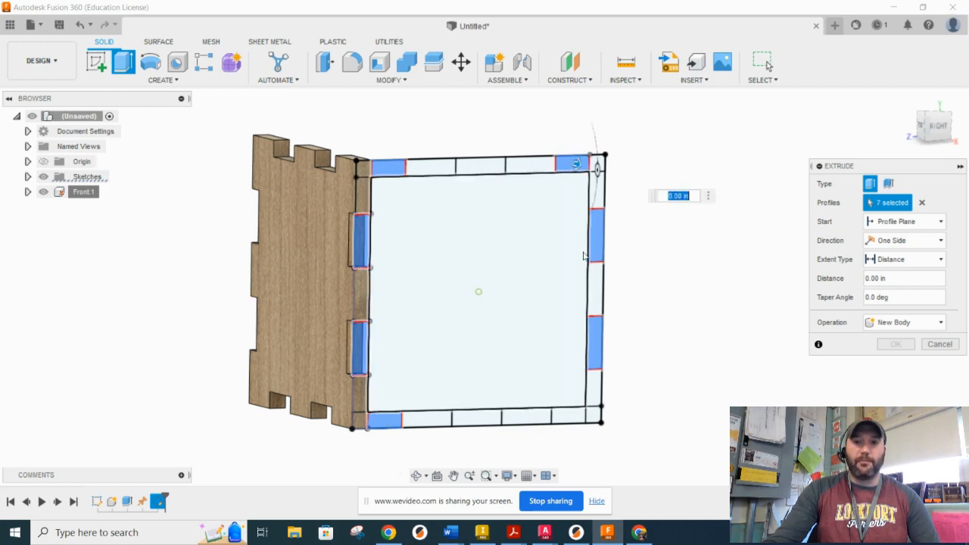
{"action": "left_click", "coordinate": [572, 417]}
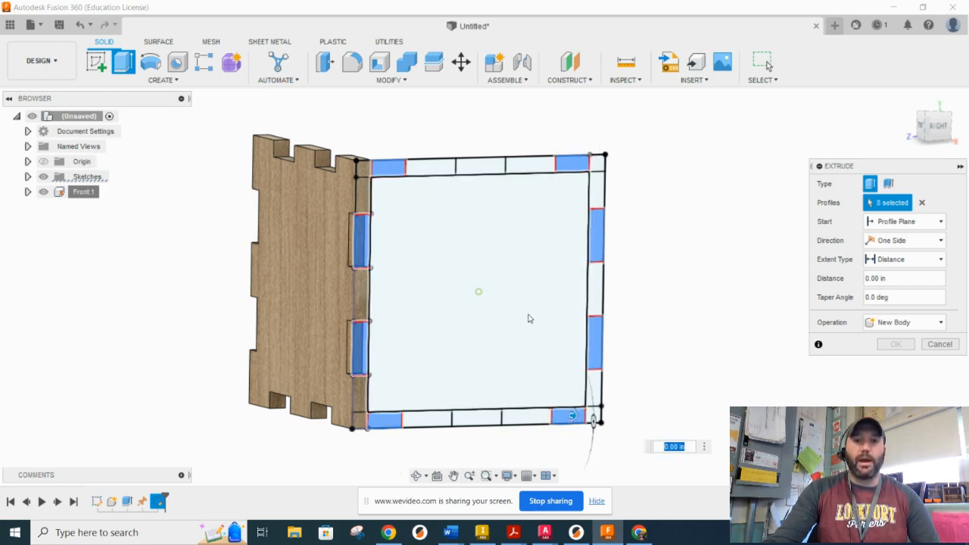
{"action": "left_click", "coordinate": [479, 418]}
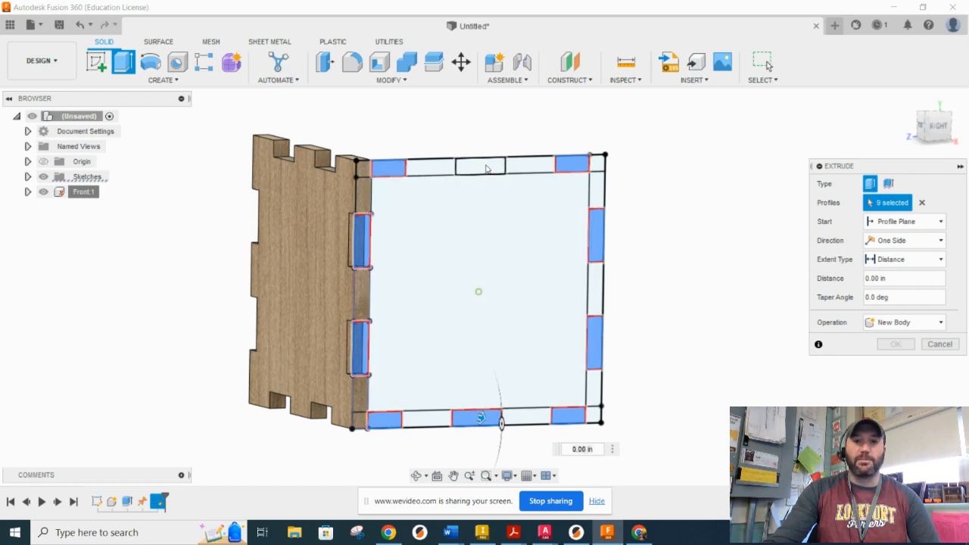
{"action": "left_click", "coordinate": [487, 168]}
{"action": "left_click", "coordinate": [486, 276]}
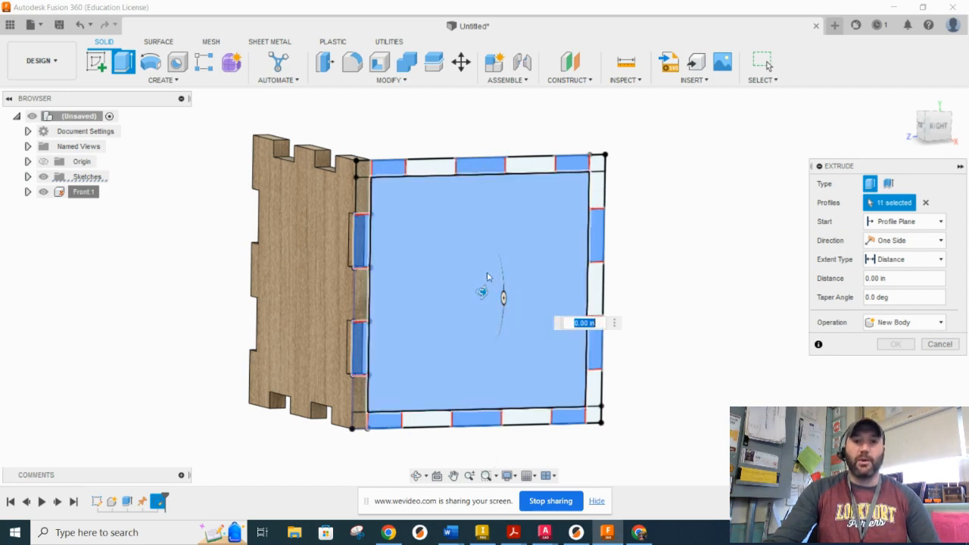
{"action": "left_click_drag", "start_coordinate": [485, 289], "coordinate": [464, 282]}
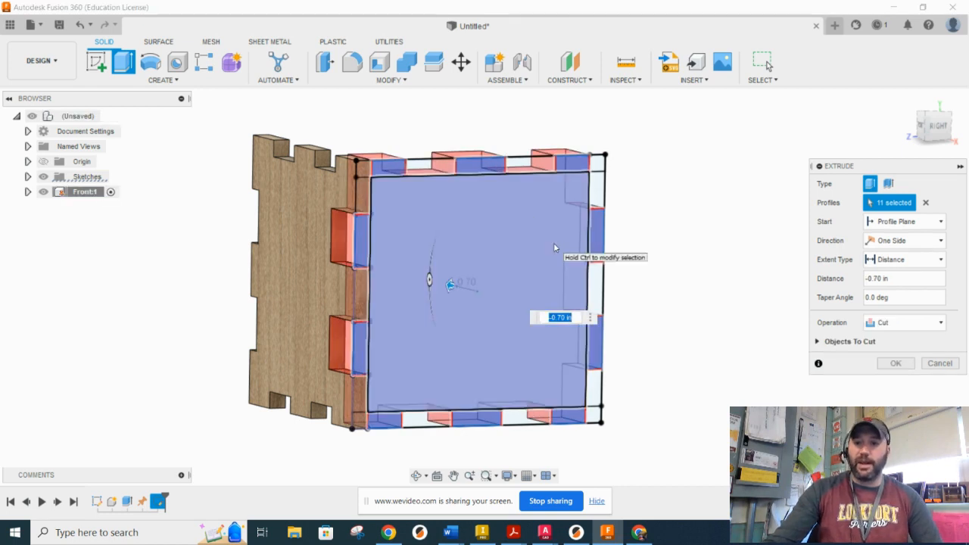
{"action": "type", "text": "-.1875"}
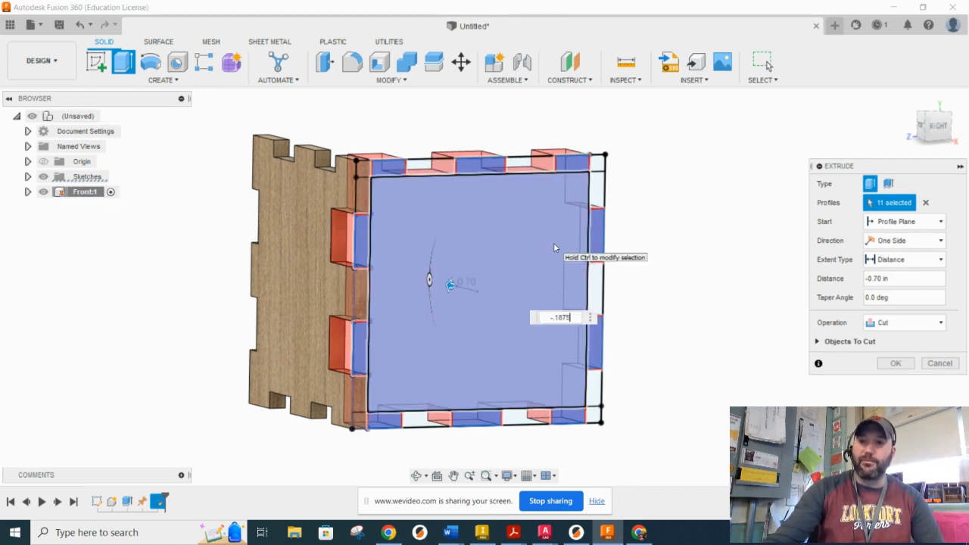
{"action": "left_click", "coordinate": [881, 323]}
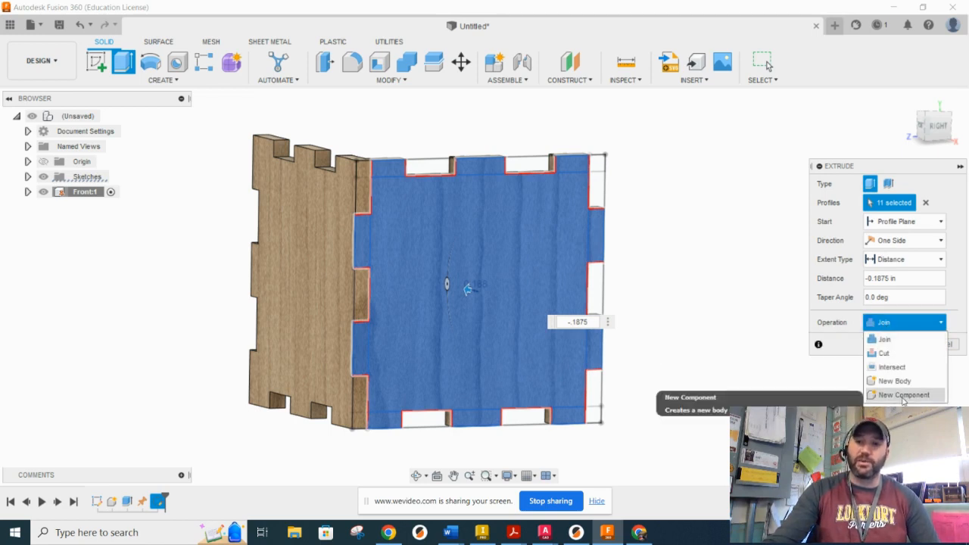
{"action": "left_click", "coordinate": [903, 395]}
{"action": "left_click", "coordinate": [896, 345]}
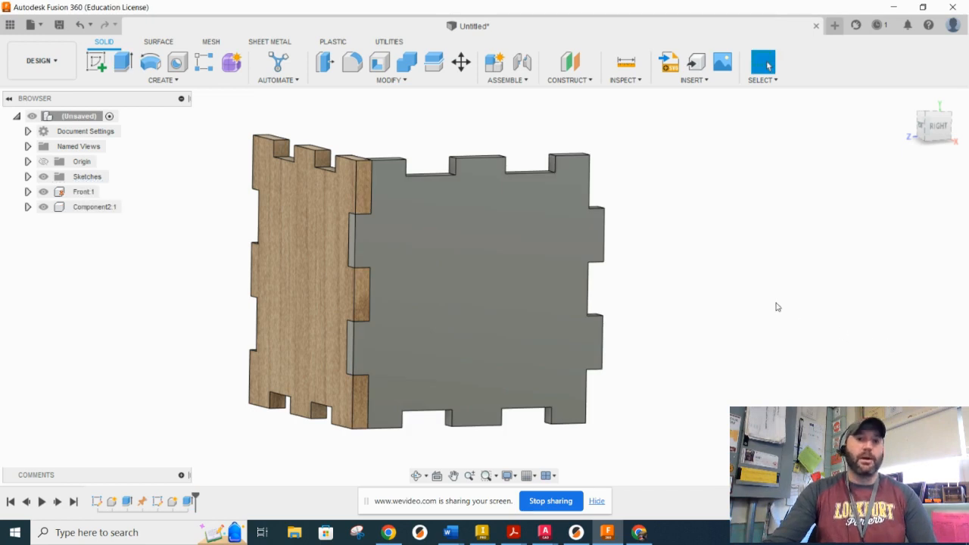
Rename the new side panel component as Right
{"action": "double_click", "coordinate": [95, 207]}
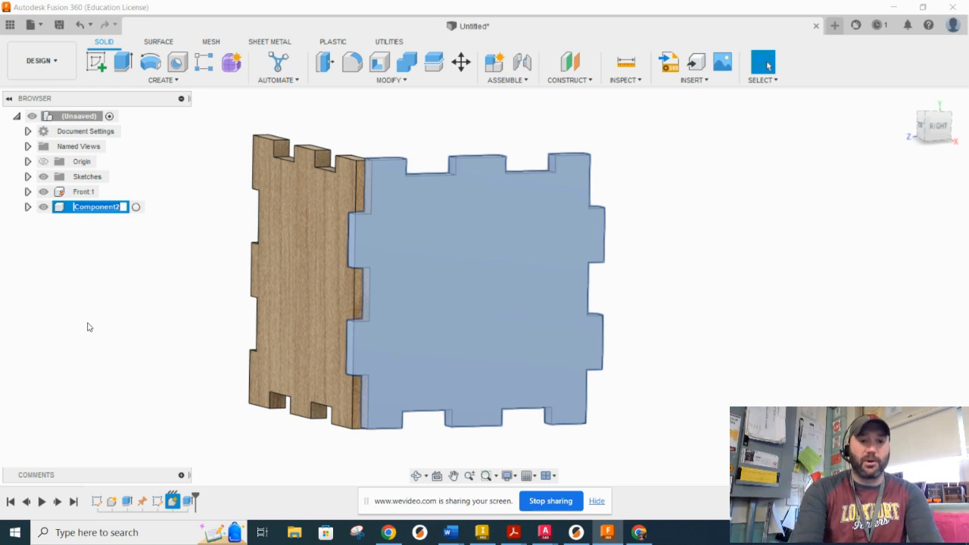
{"action": "type", "text": "Right"}
{"action": "key", "text": "Return"}
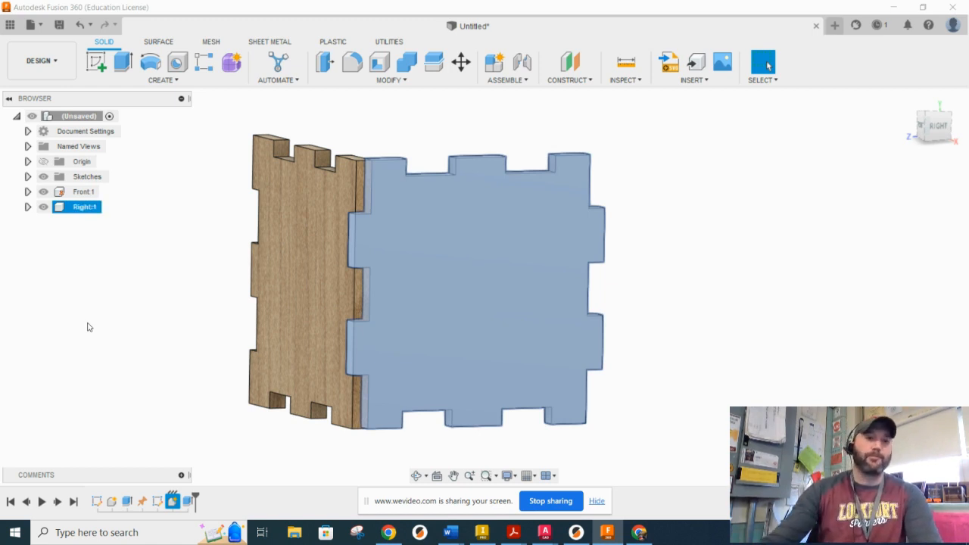
{"action": "left_click", "coordinate": [197, 301]}
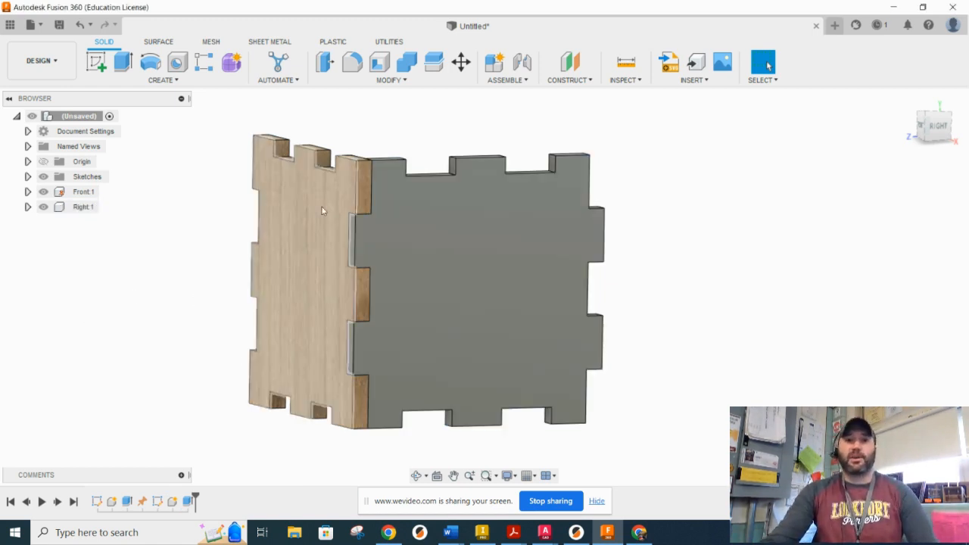
Create a rigid as-built joint between the Right and Front panels
{"action": "left_click", "coordinate": [510, 82]}
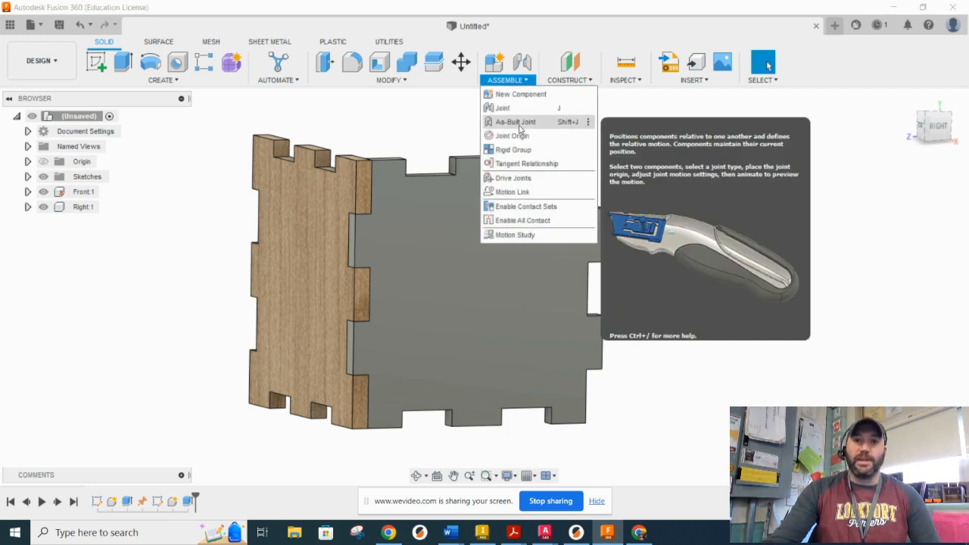
{"action": "left_click", "coordinate": [518, 124]}
{"action": "left_click", "coordinate": [474, 236]}
{"action": "left_click", "coordinate": [314, 208]}
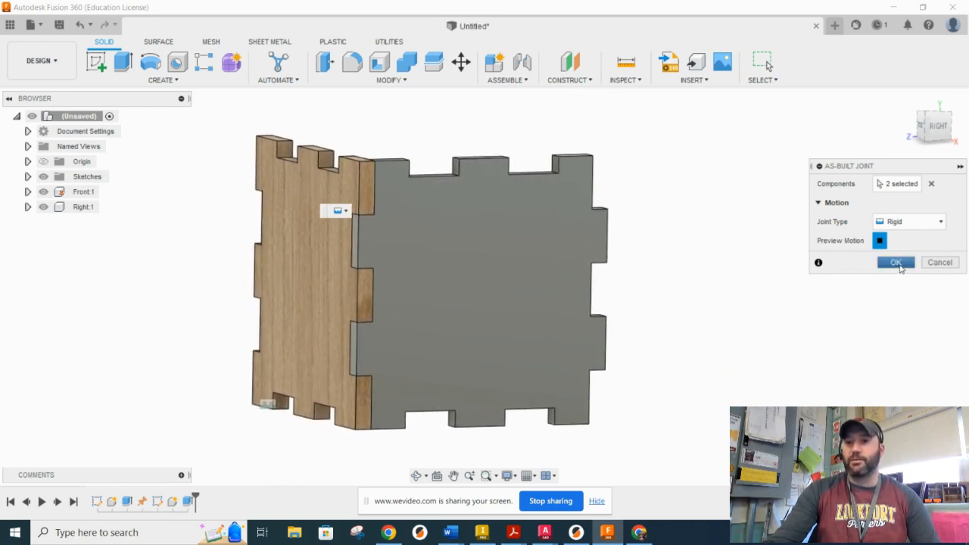
{"action": "left_click", "coordinate": [897, 264]}
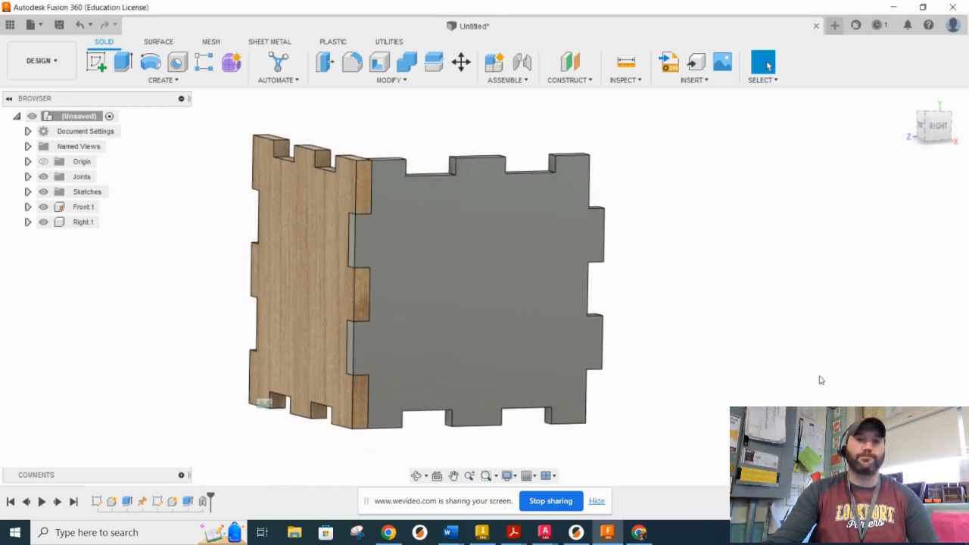
Assign the physical material Plywood, Finish, already used in this design, to the Right component
{"action": "right_click", "coordinate": [92, 225]}
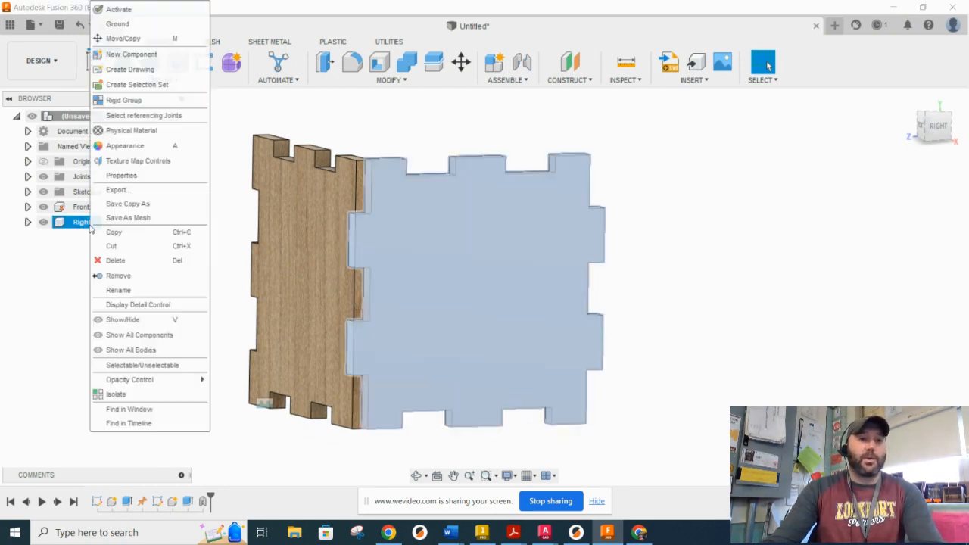
{"action": "left_click", "coordinate": [133, 135]}
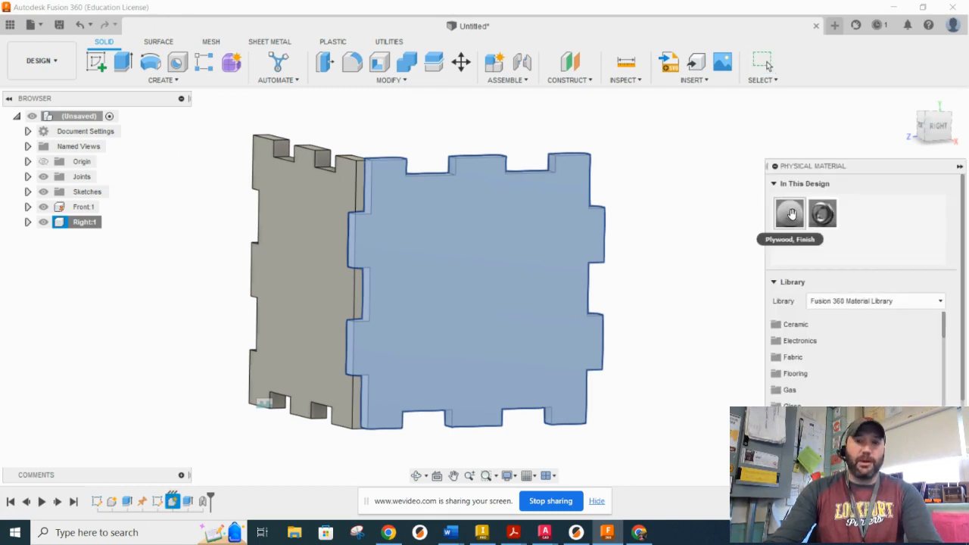
{"action": "left_click_drag", "start_coordinate": [791, 214], "coordinate": [522, 225]}
{"action": "left_click", "coordinate": [939, 464]}
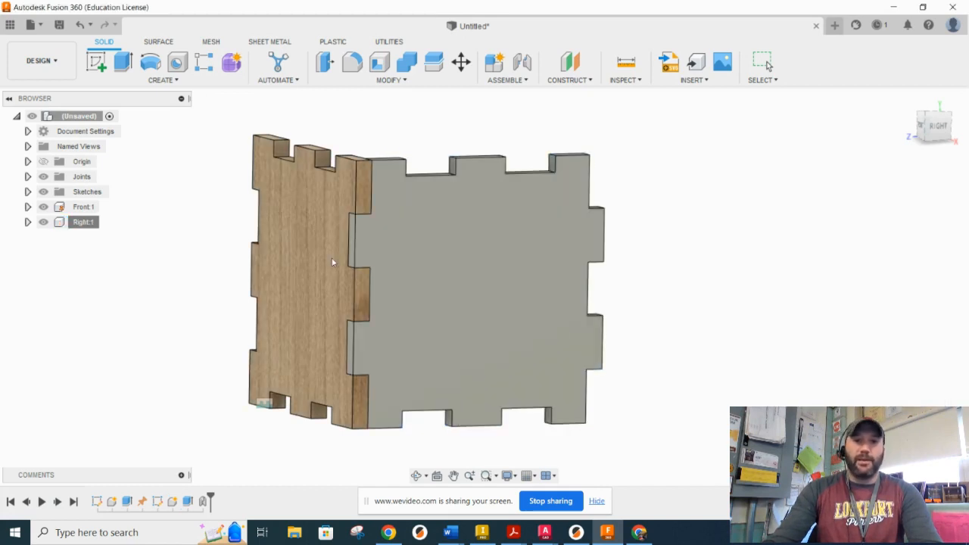
Apply the Front panel's wood appearance, already used in this design, to the whole Right component
{"action": "right_click", "coordinate": [82, 222]}
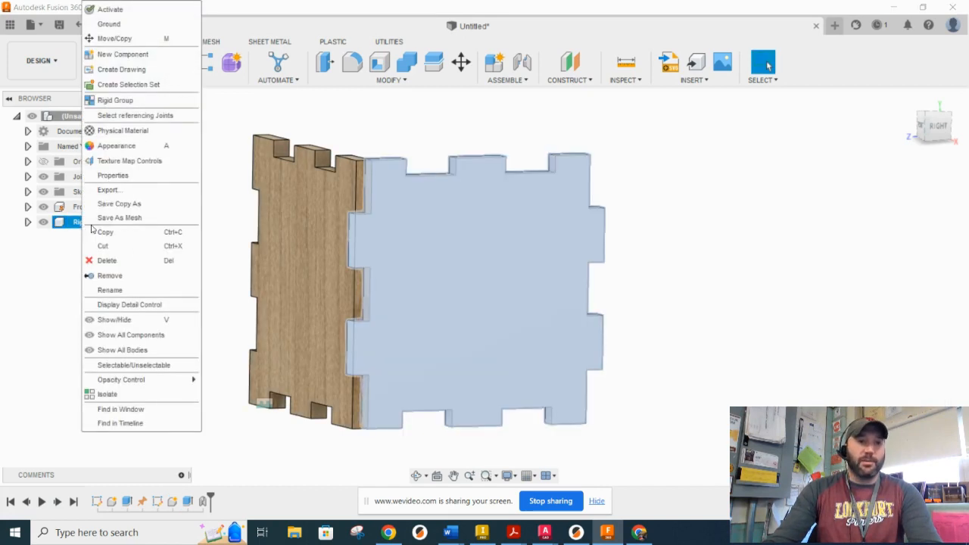
{"action": "left_click", "coordinate": [127, 150]}
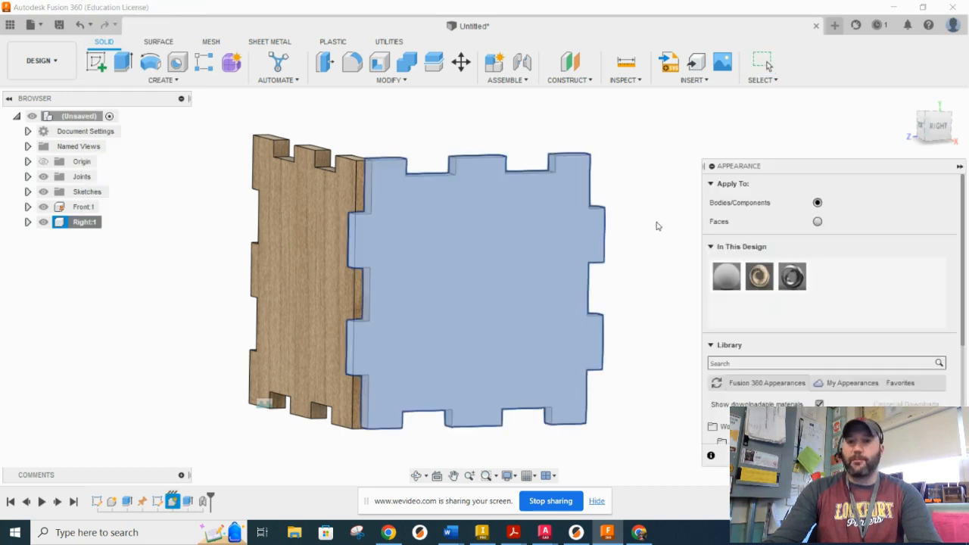
{"action": "left_click_drag", "start_coordinate": [759, 276], "coordinate": [507, 242]}
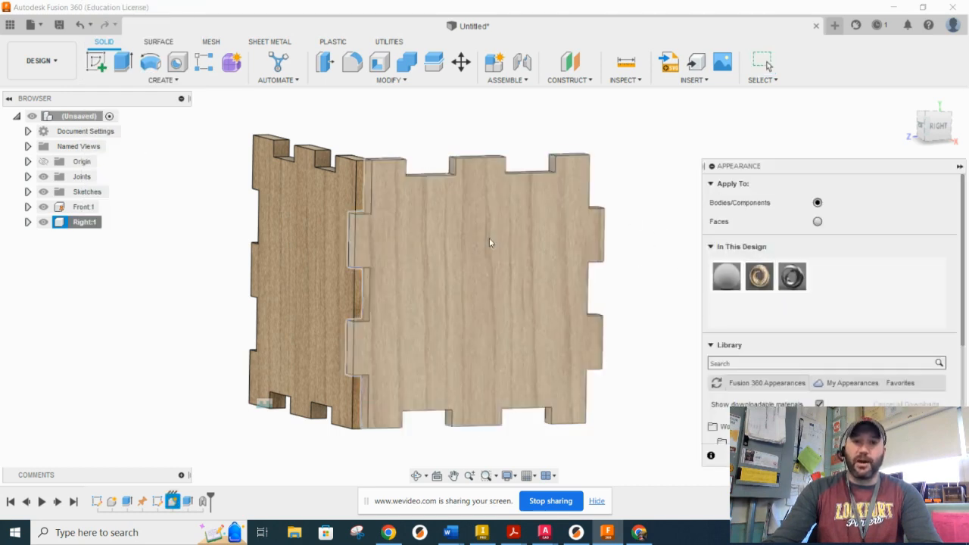
Create a copy of the Right panel body, moved -3+.1875 in along Z to the opposite side of the box
{"action": "left_click", "coordinate": [937, 455]}
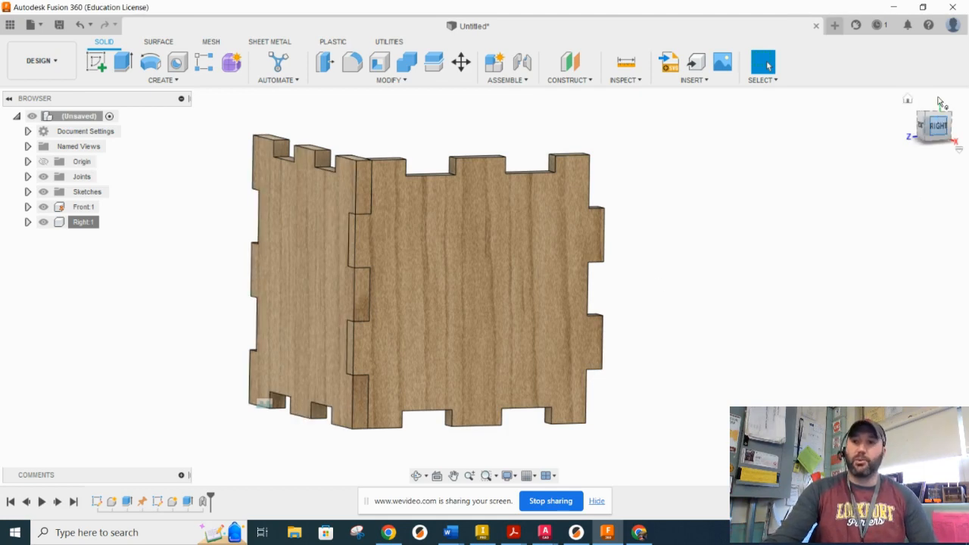
{"action": "left_click", "coordinate": [907, 99]}
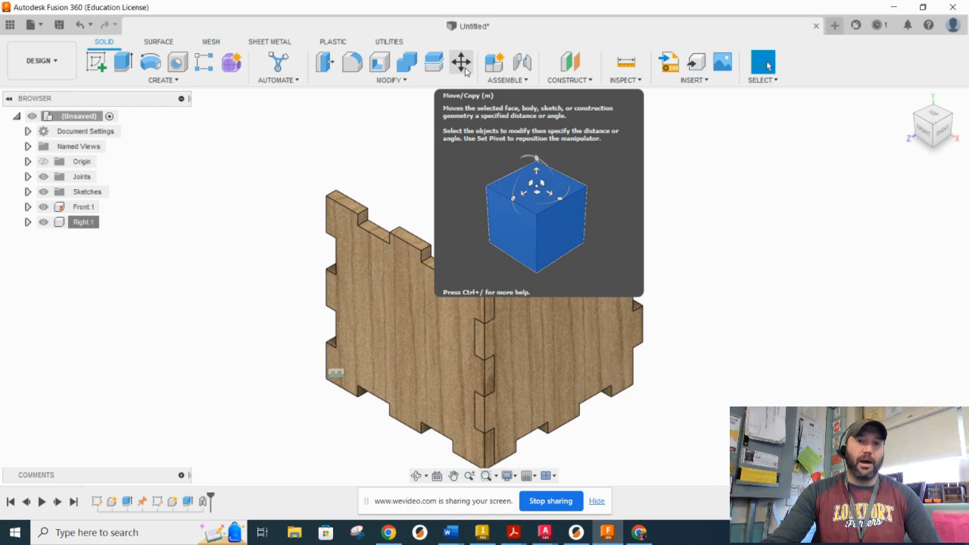
{"action": "left_click", "coordinate": [461, 62]}
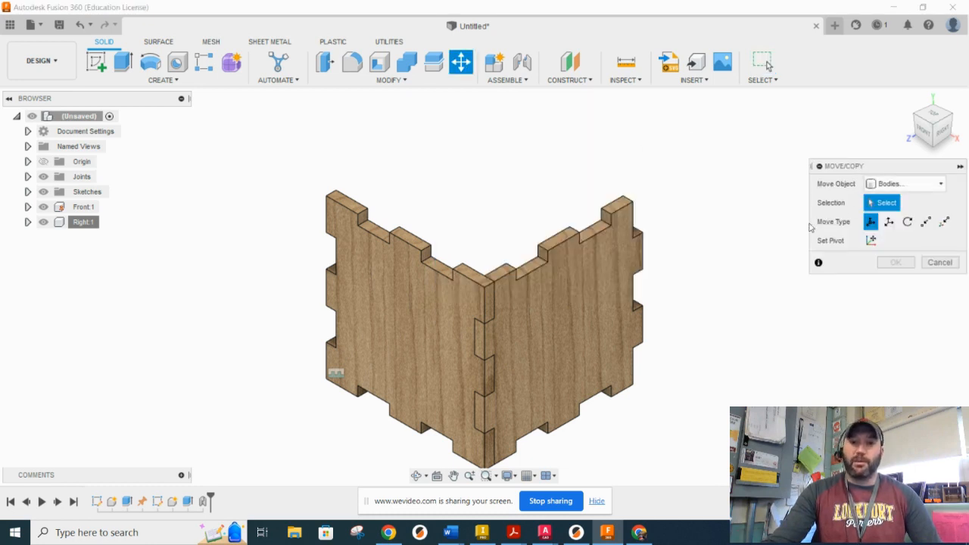
{"action": "left_click", "coordinate": [624, 303]}
{"action": "left_click", "coordinate": [573, 331]}
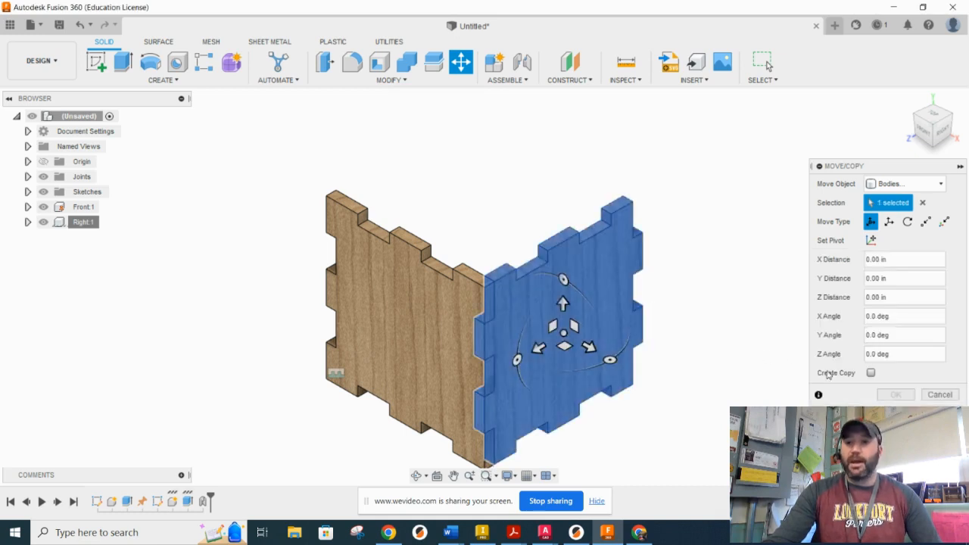
{"action": "left_click", "coordinate": [870, 373]}
{"action": "left_click_drag", "start_coordinate": [530, 311], "coordinate": [443, 265]}
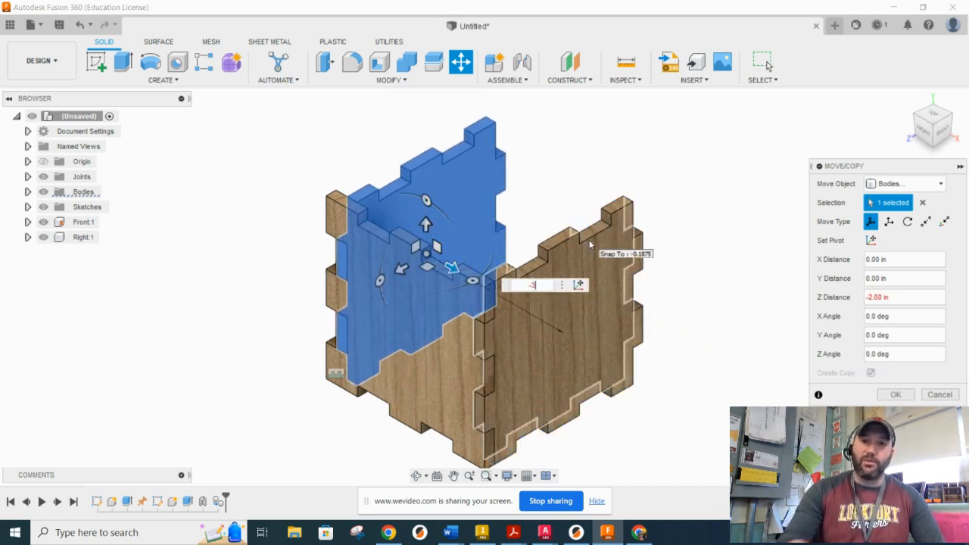
{"action": "key", "text": "Return"}
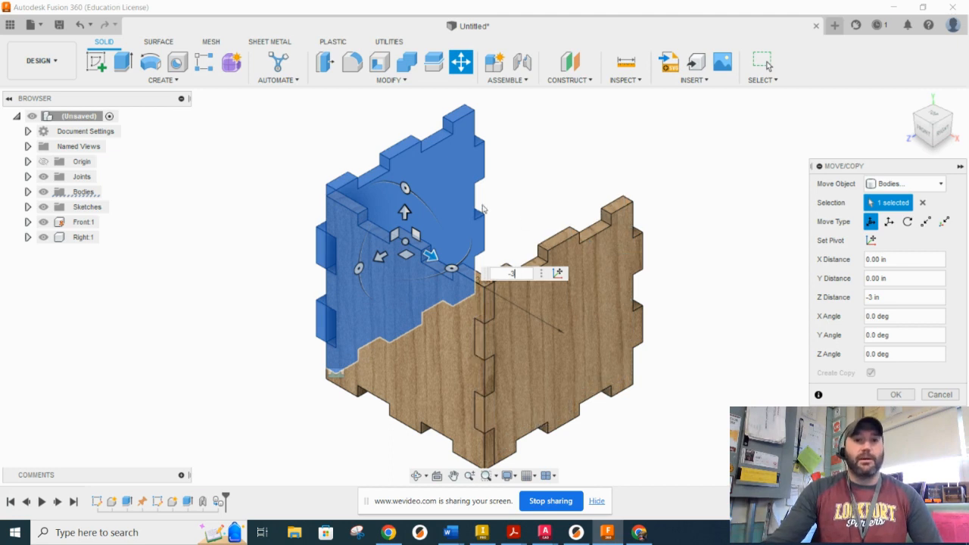
{"action": "scroll", "coordinate": [362, 240], "scroll_direction": "up", "scroll_amount": 5}
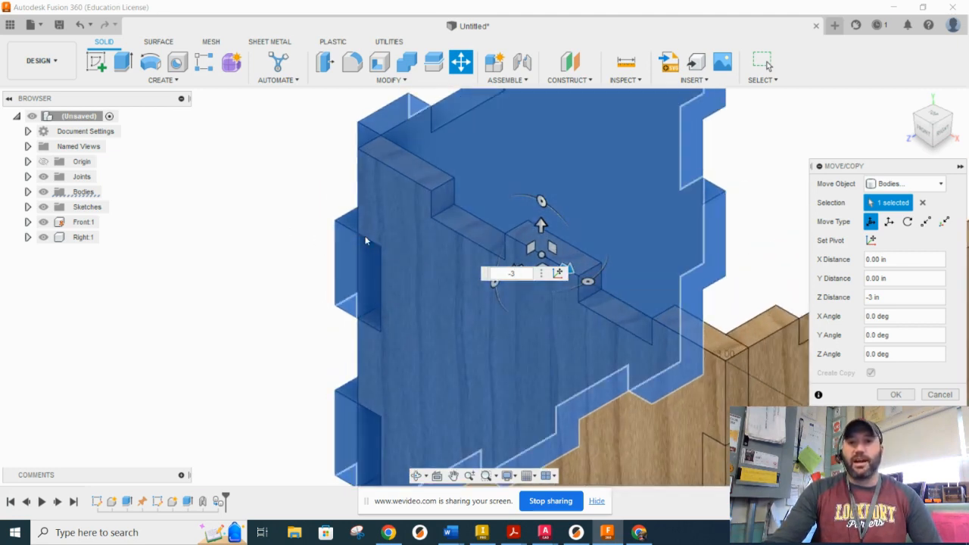
{"action": "type", "text": "875"}
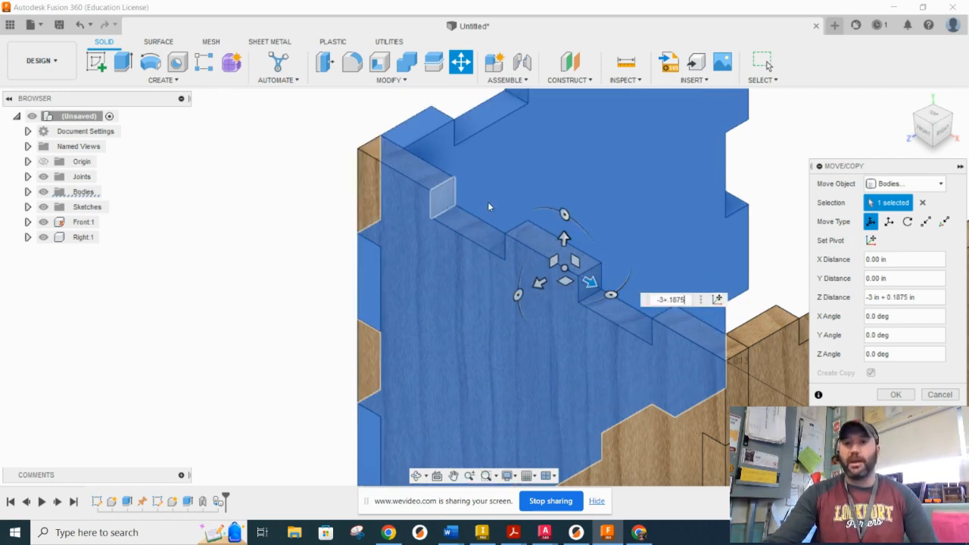
{"action": "left_click", "coordinate": [896, 394]}
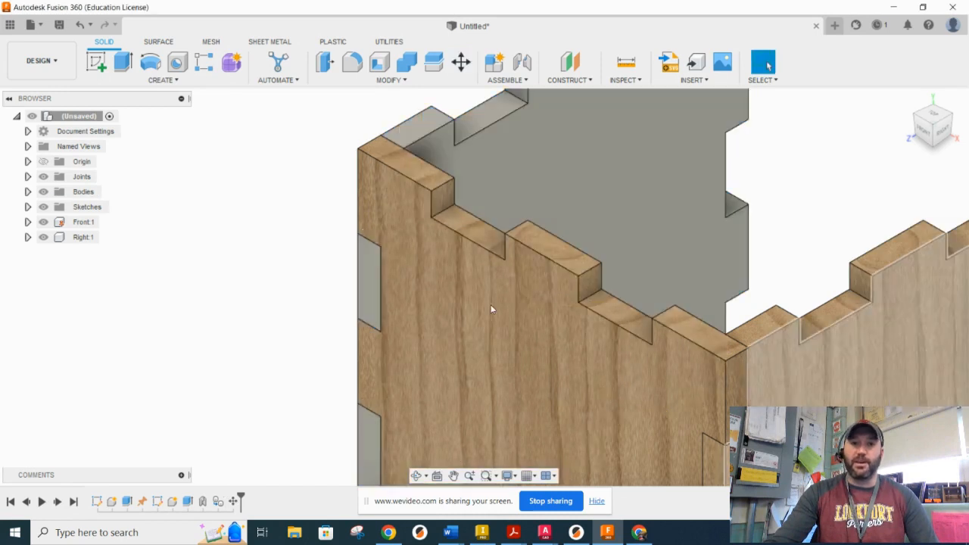
Convert the copied side panel body into a component
{"action": "scroll", "coordinate": [387, 265], "scroll_direction": "down", "scroll_amount": 5}
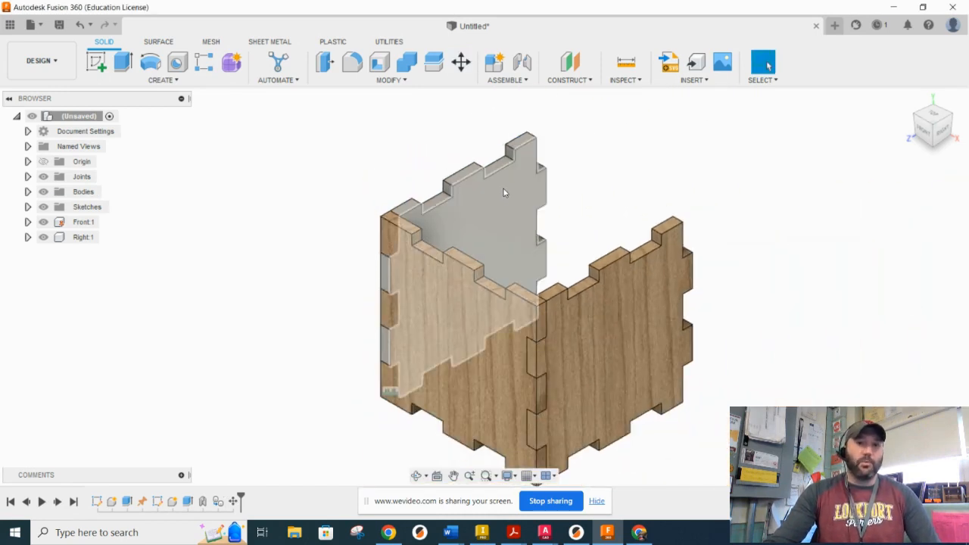
{"action": "left_click", "coordinate": [27, 191]}
{"action": "right_click", "coordinate": [89, 212]}
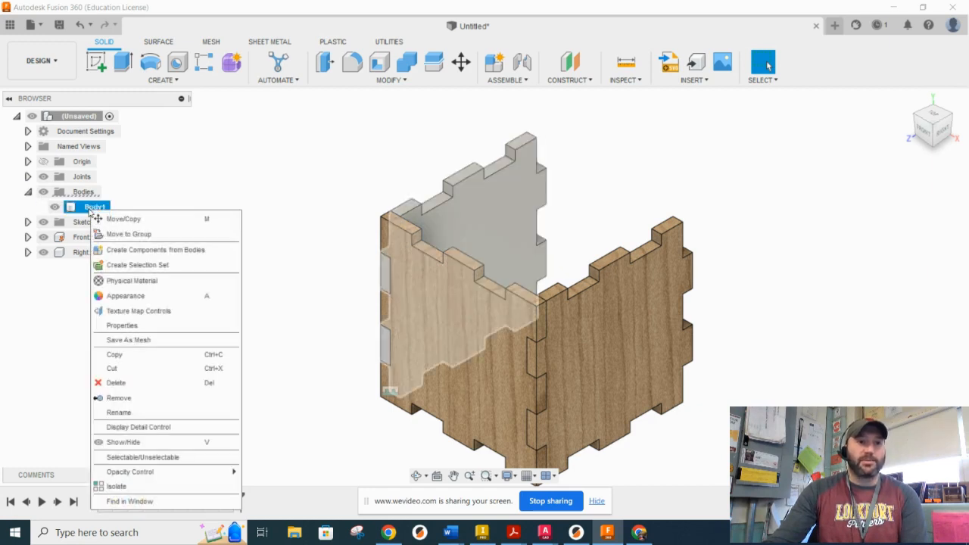
{"action": "left_click", "coordinate": [114, 249]}
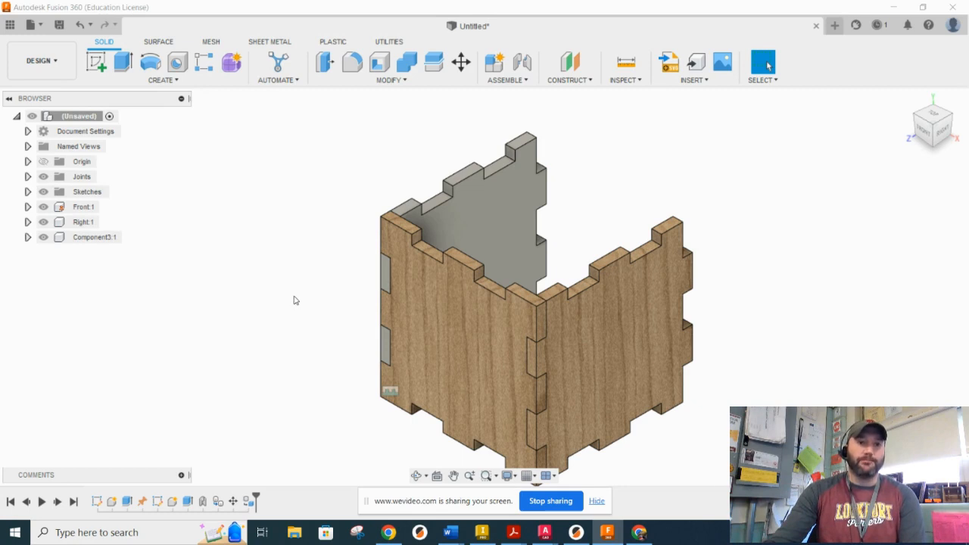
Rename the new side panel component as Left
{"action": "left_click", "coordinate": [95, 238]}
{"action": "left_click", "coordinate": [98, 239]}
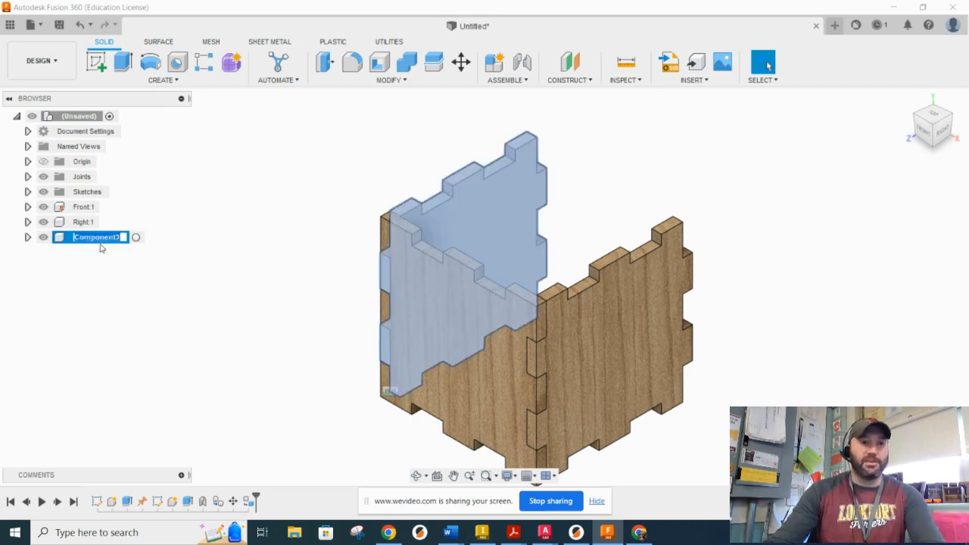
{"action": "type", "text": "Left"}
{"action": "key", "text": "Return"}
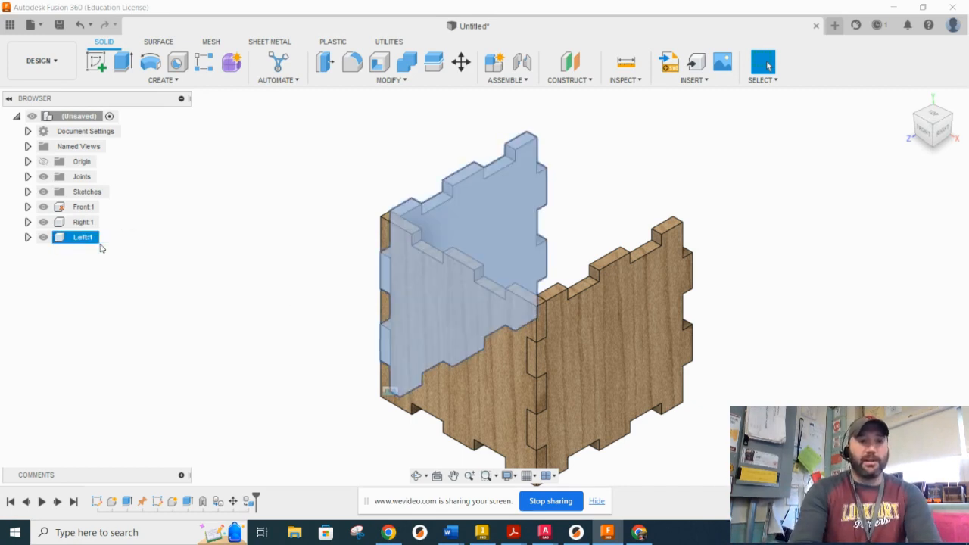
{"action": "left_click", "coordinate": [303, 303]}
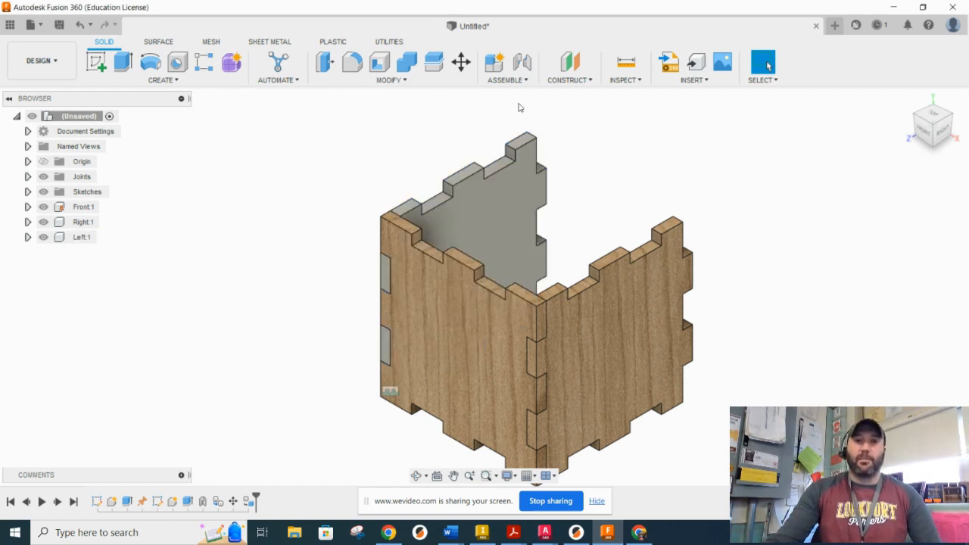
Create a rigid as-built joint between the Left and Front panels
{"action": "left_click", "coordinate": [527, 82]}
{"action": "left_click", "coordinate": [518, 123]}
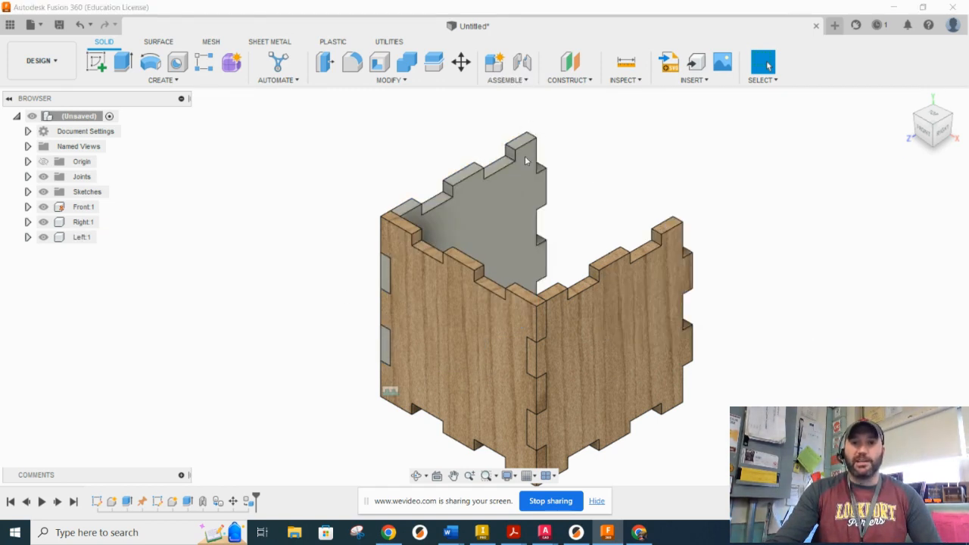
{"action": "left_click", "coordinate": [502, 196]}
{"action": "left_click", "coordinate": [480, 308]}
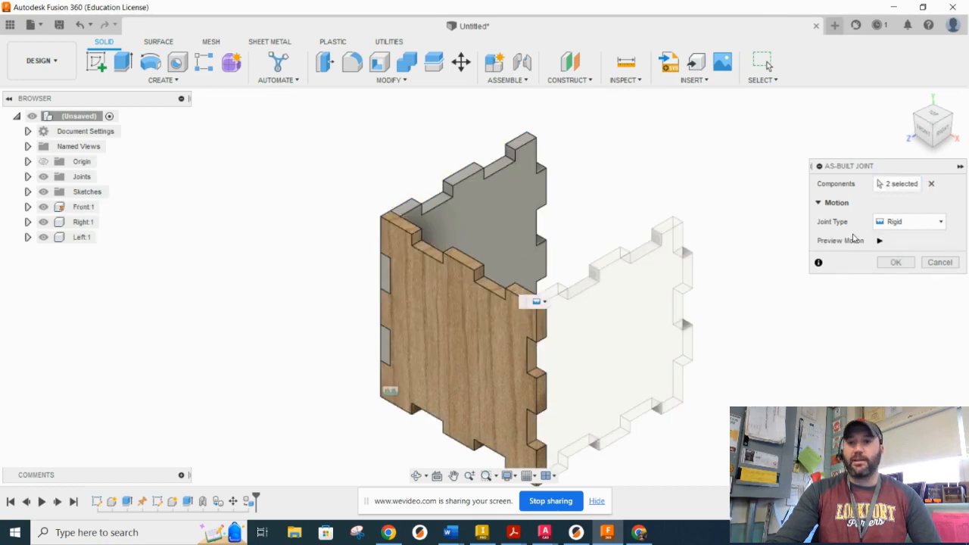
{"action": "left_click", "coordinate": [880, 241]}
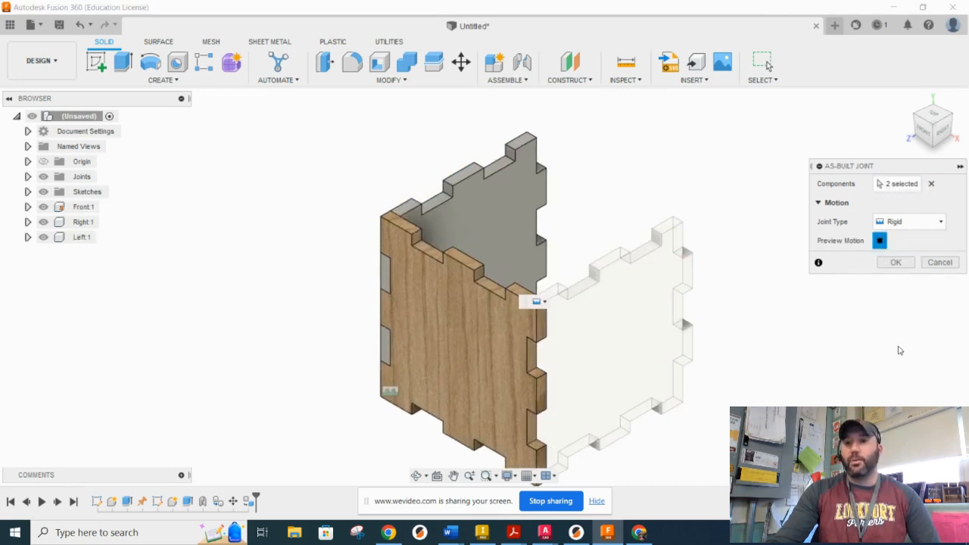
{"action": "left_click", "coordinate": [895, 263]}
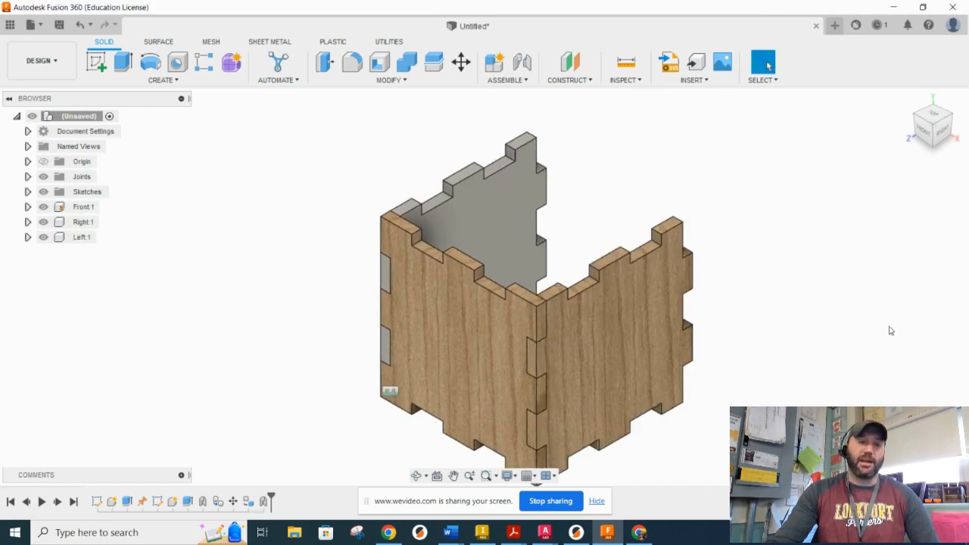
Assign the physical material Plywood, Finish, already used in this design, to the Left component
{"action": "right_click", "coordinate": [83, 239]}
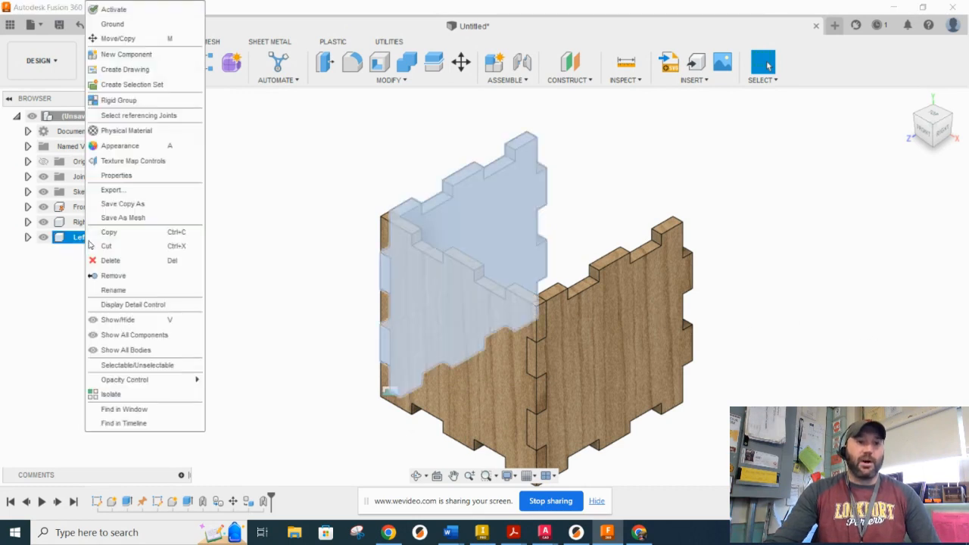
{"action": "left_click", "coordinate": [128, 135]}
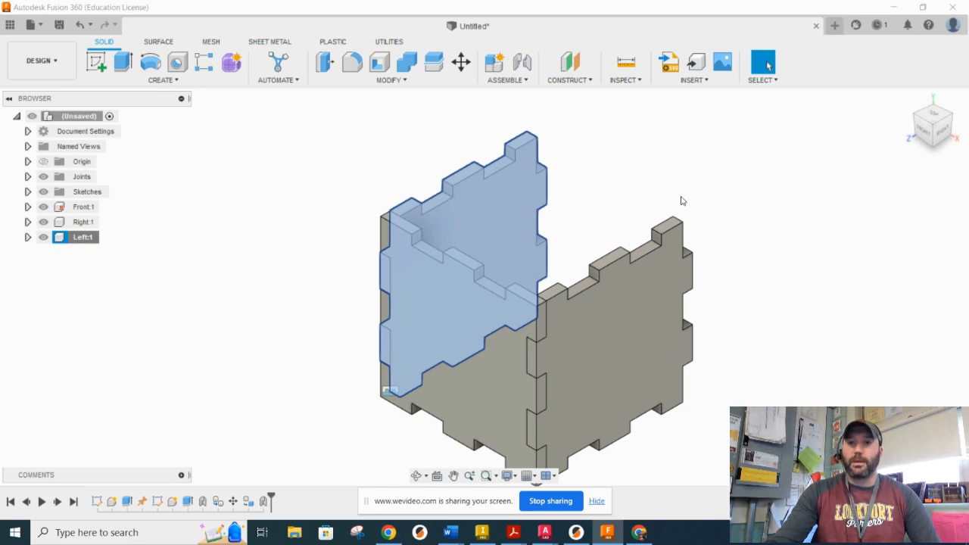
{"action": "left_click_drag", "start_coordinate": [789, 212], "coordinate": [509, 203]}
{"action": "left_click", "coordinate": [496, 278]}
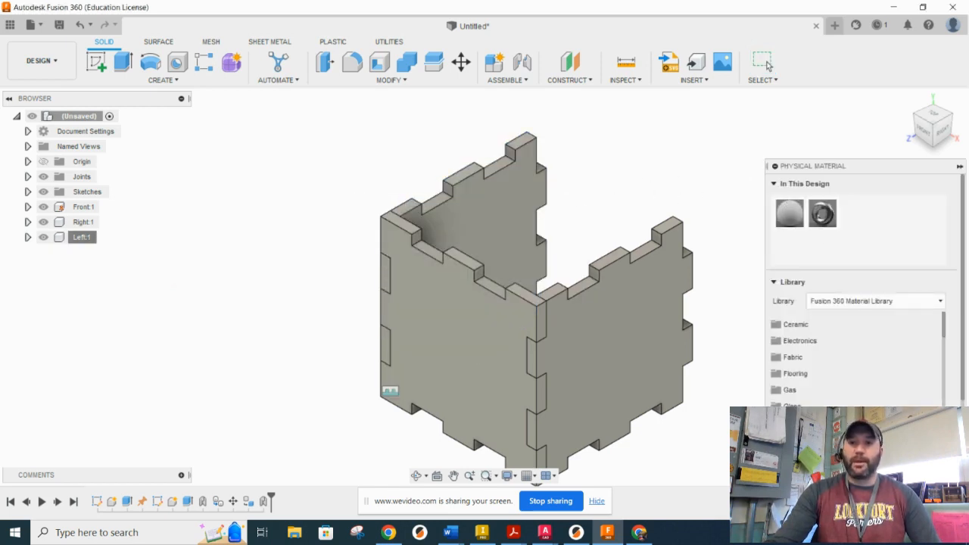
{"action": "left_click", "coordinate": [939, 471]}
Apply the wood appearance already used in this design to the whole Left component
{"action": "right_click", "coordinate": [81, 239]}
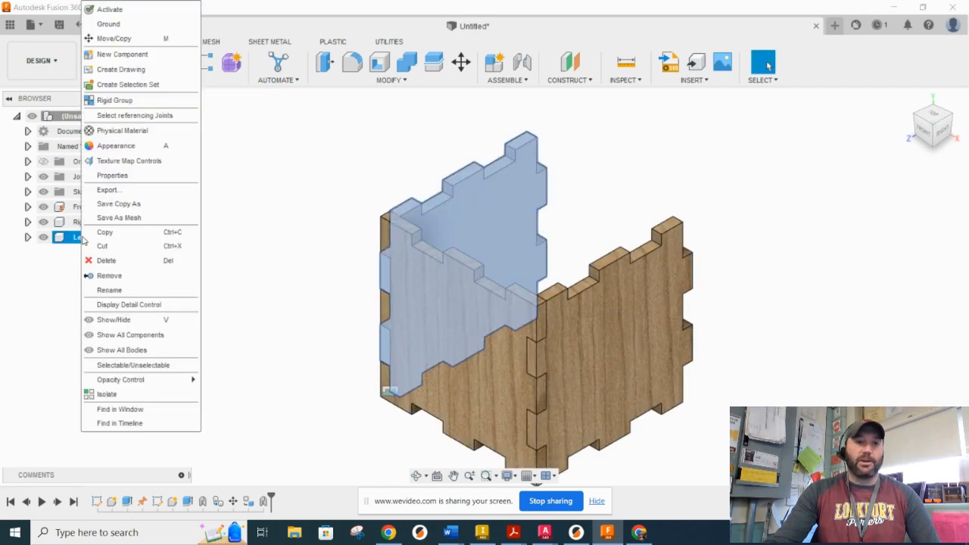
{"action": "left_click", "coordinate": [117, 148]}
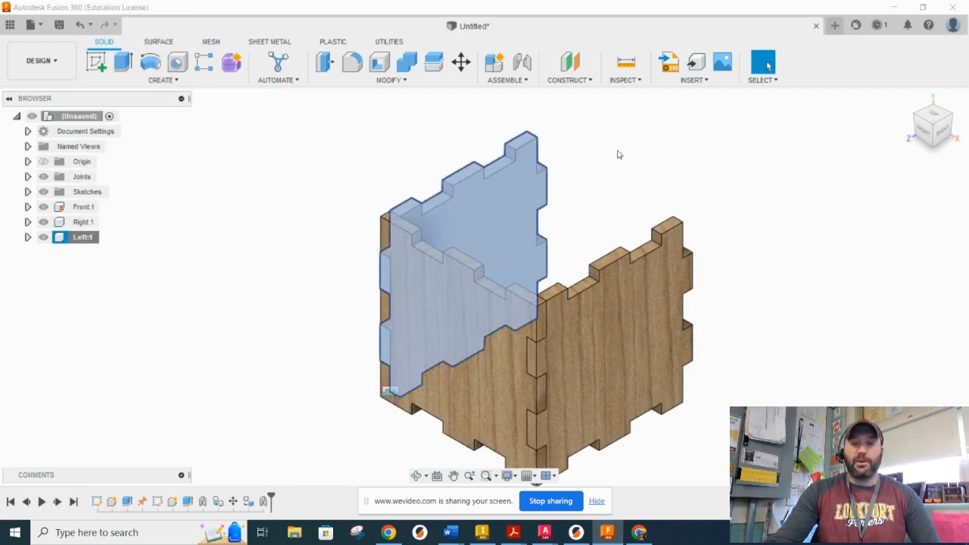
{"action": "left_click_drag", "start_coordinate": [760, 276], "coordinate": [506, 215]}
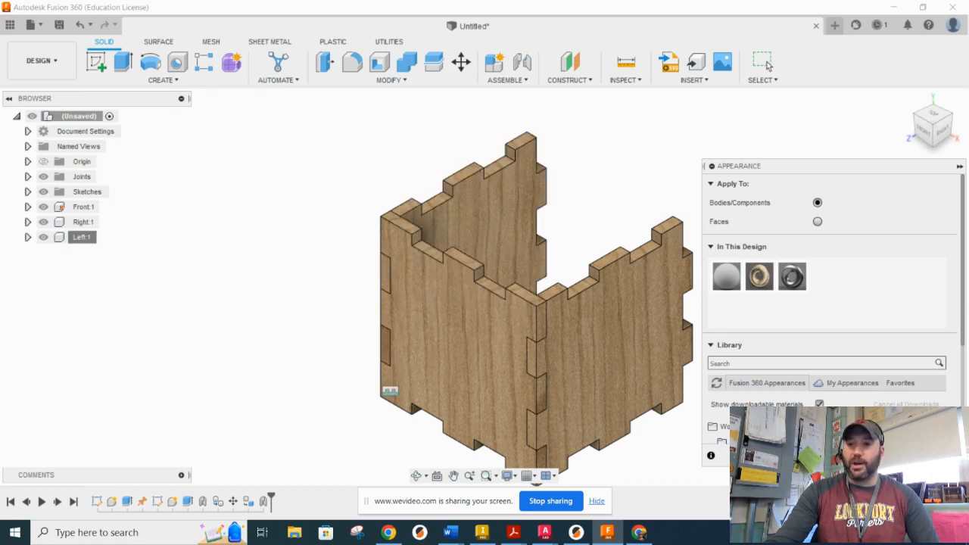
{"action": "left_click", "coordinate": [766, 65]}
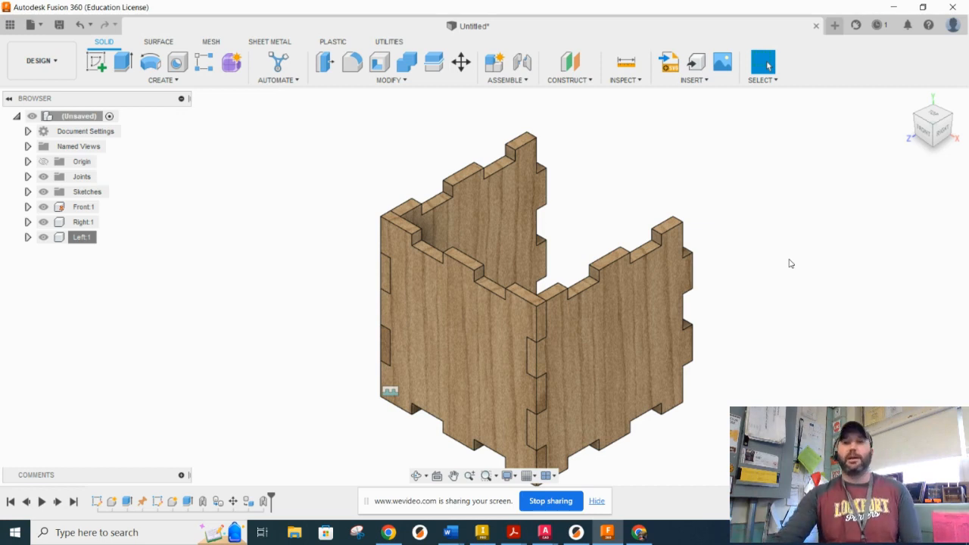
Create a copy of the Front panel body, moved -3+.1875 in along Z to the open back of the box
{"action": "left_click", "coordinate": [461, 64]}
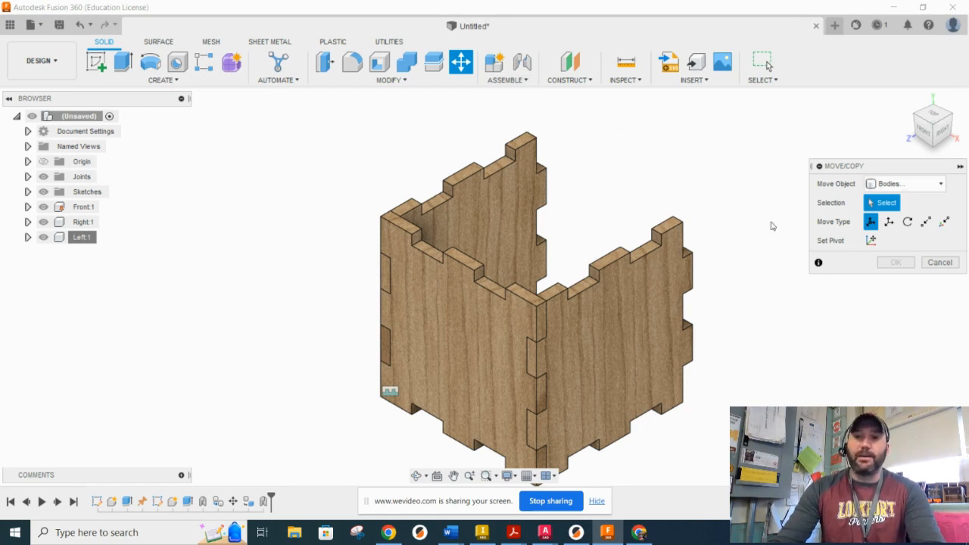
{"action": "left_click", "coordinate": [452, 345]}
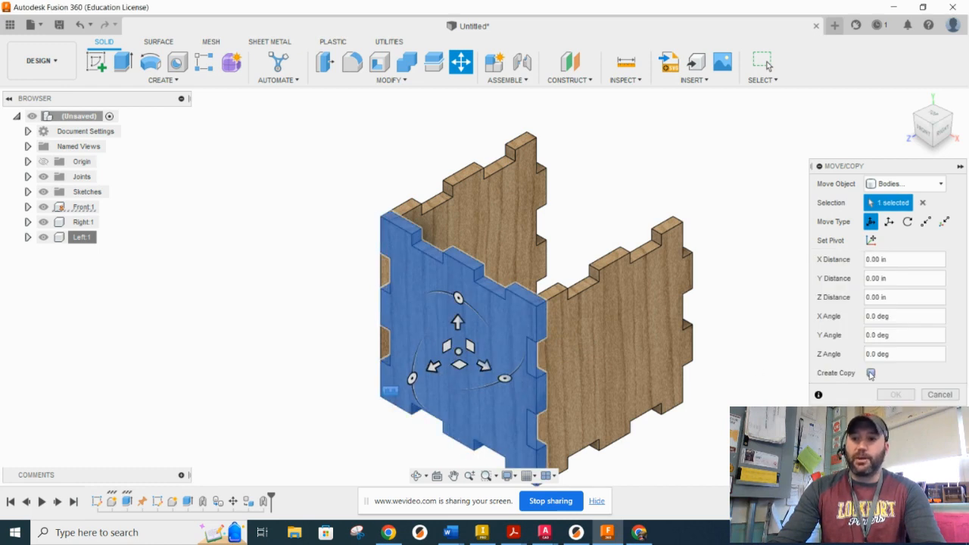
{"action": "left_click", "coordinate": [871, 373]}
{"action": "left_click_drag", "start_coordinate": [431, 365], "coordinate": [634, 205]}
{"action": "key", "text": "BackSpace"}
{"action": "type", "text": "-3"}
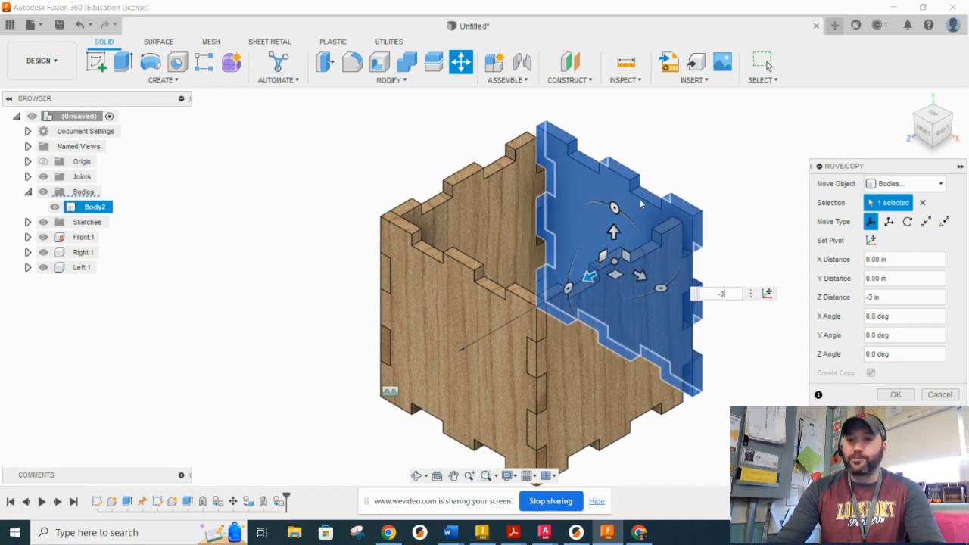
{"action": "type", "text": "+.187"}
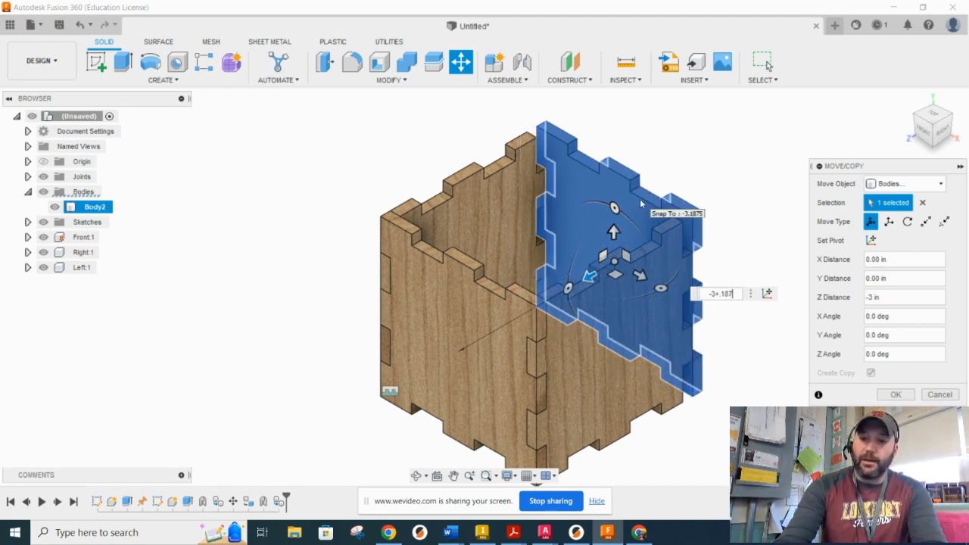
{"action": "type", "text": "5"}
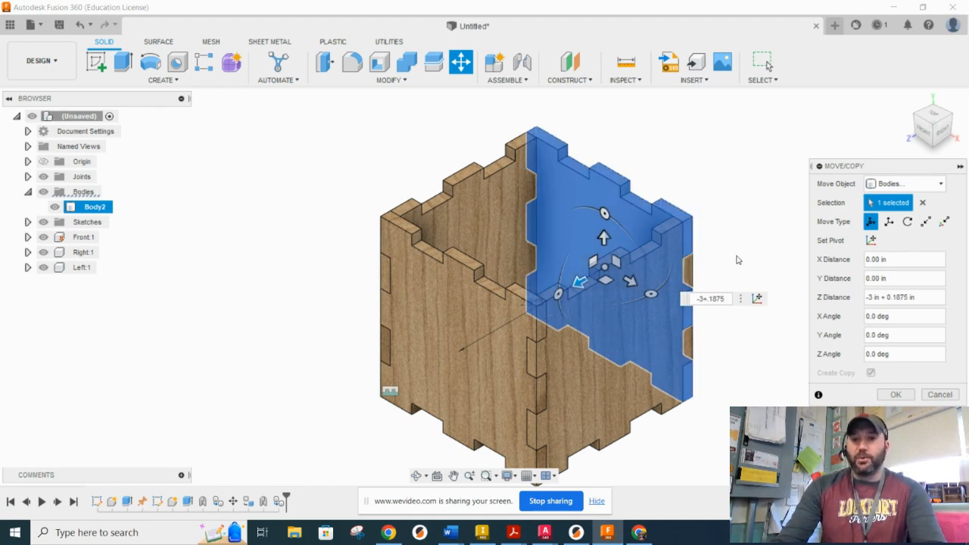
{"action": "left_click", "coordinate": [890, 394]}
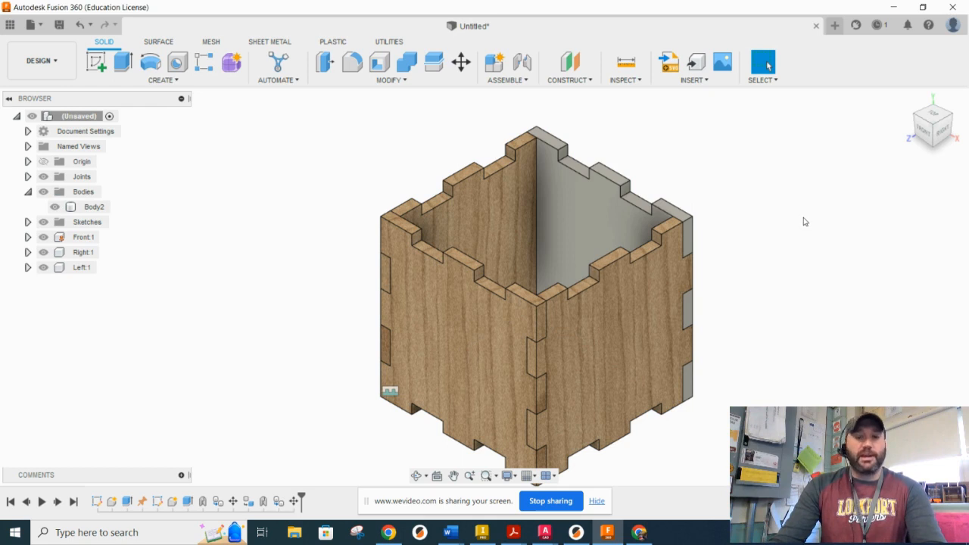
Convert the copied rear panel body into a component
{"action": "left_click", "coordinate": [98, 208]}
{"action": "right_click", "coordinate": [99, 210]}
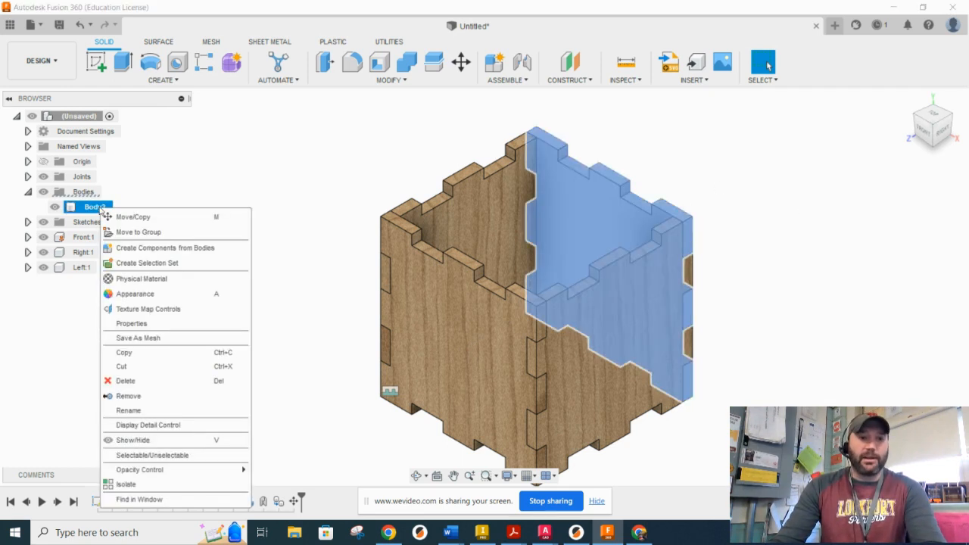
{"action": "left_click", "coordinate": [152, 249]}
Rename the new rear panel component as Back
{"action": "left_click", "coordinate": [88, 254]}
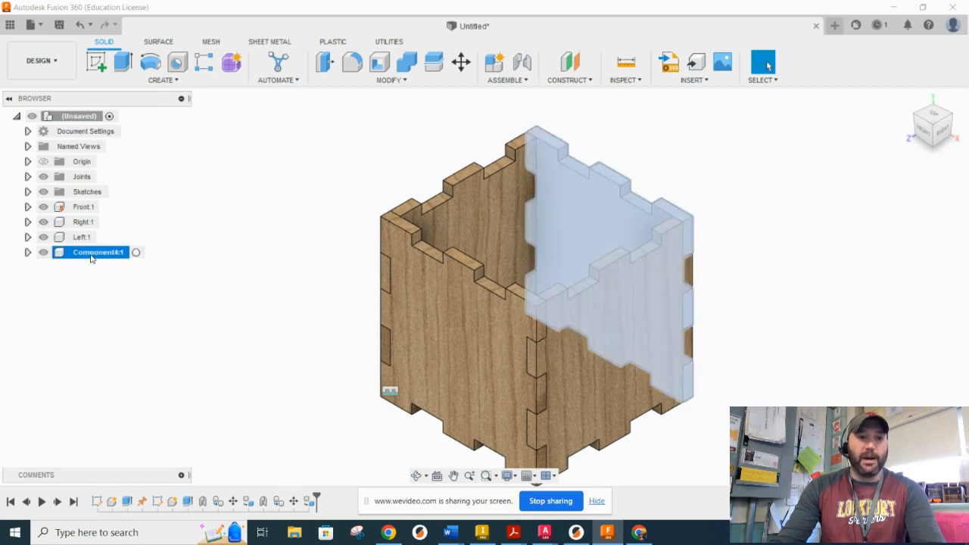
{"action": "double_click", "coordinate": [89, 253]}
{"action": "type", "text": "B"}
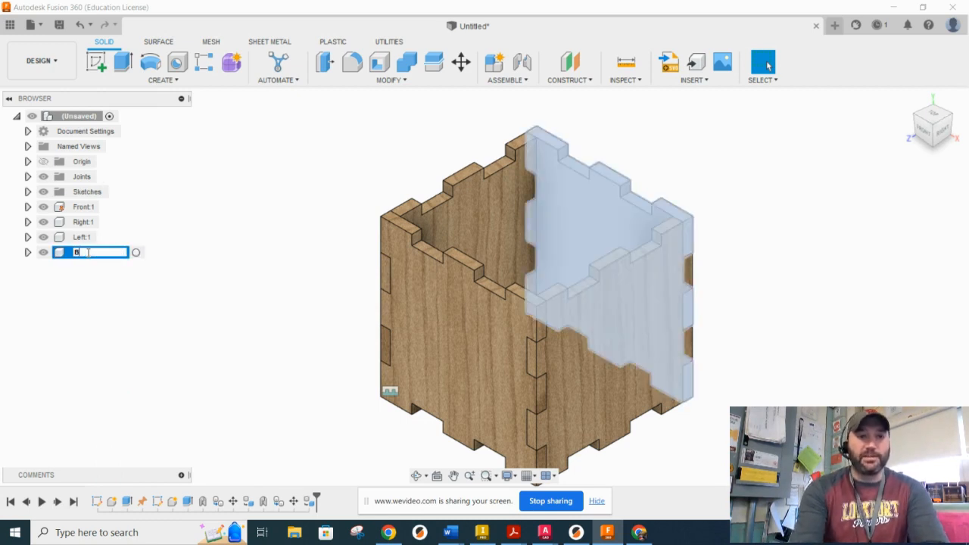
{"action": "type", "text": "ack"}
{"action": "key", "text": "Return"}
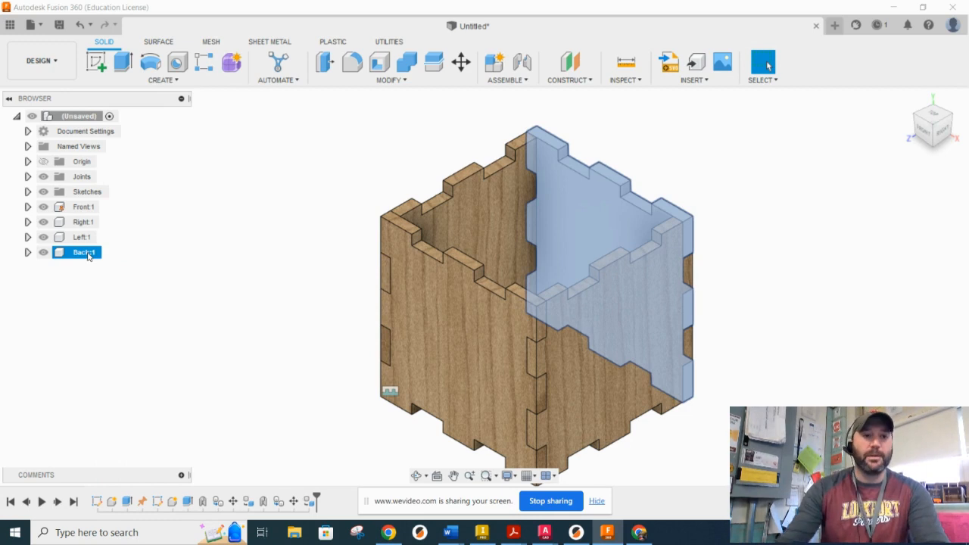
{"action": "left_click", "coordinate": [118, 288]}
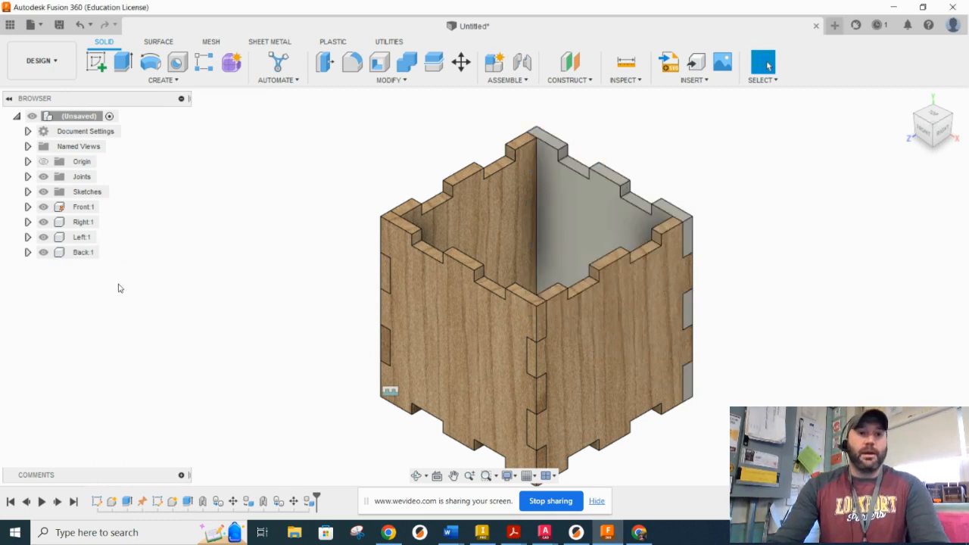
Create a rigid as-built joint between the Back and Left components
{"action": "left_click", "coordinate": [508, 80]}
{"action": "left_click", "coordinate": [515, 121]}
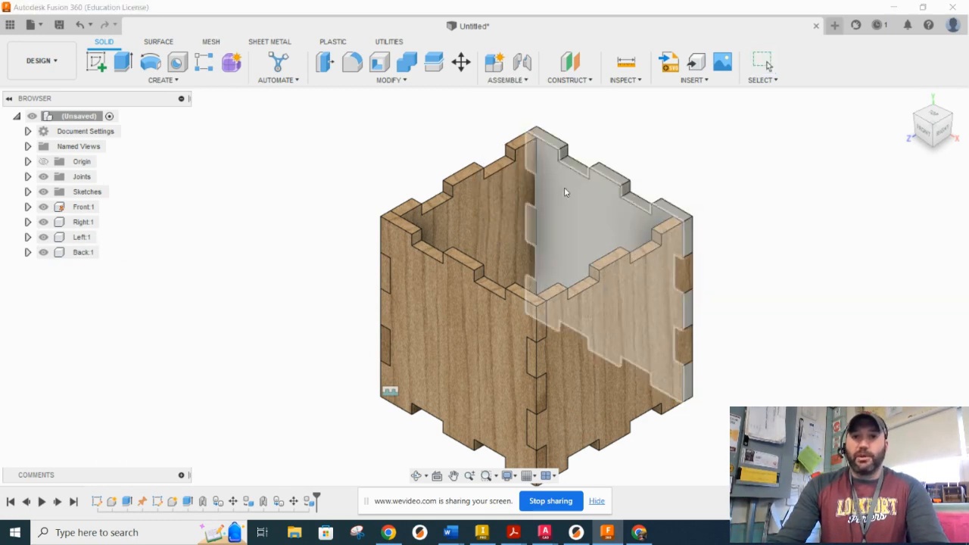
{"action": "left_click", "coordinate": [564, 189]}
{"action": "left_click", "coordinate": [507, 192]}
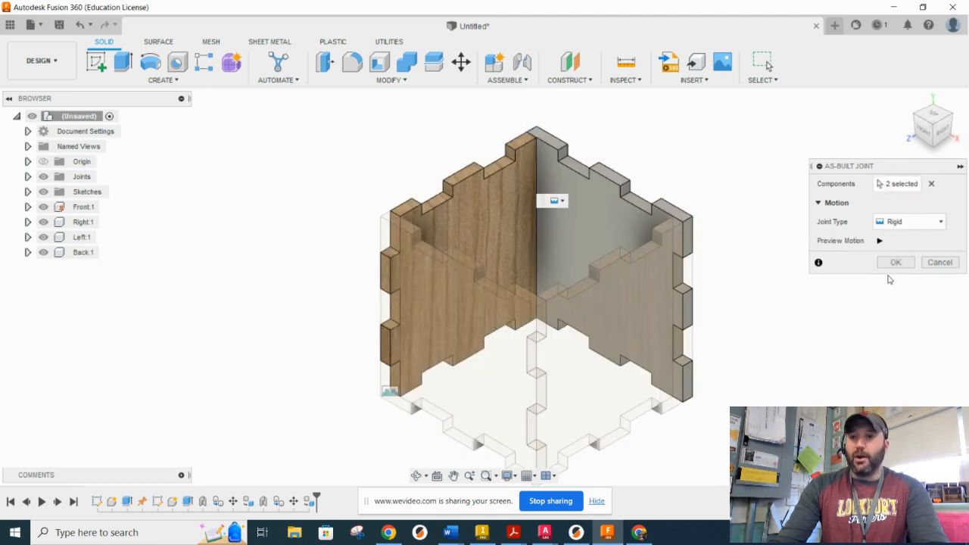
{"action": "left_click", "coordinate": [894, 262]}
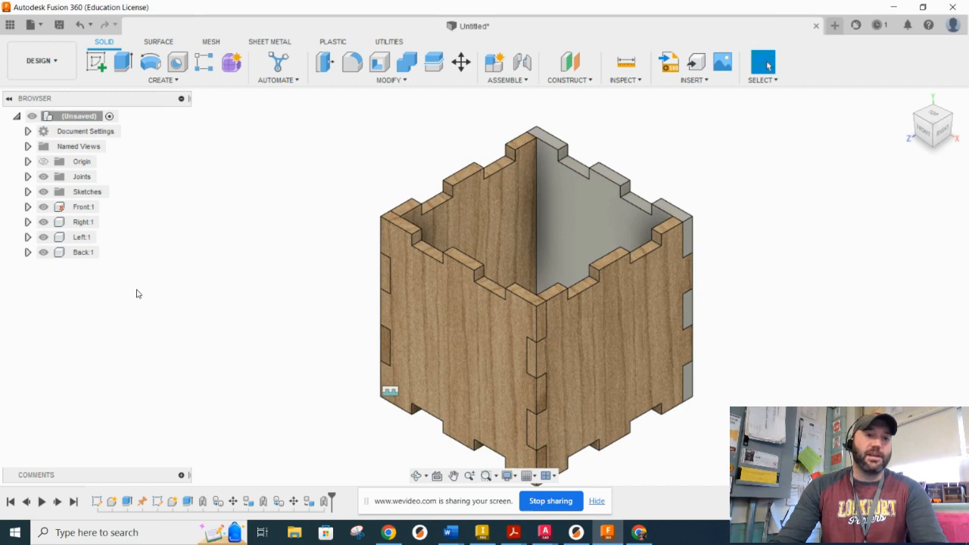
Assign the physical material already used in this design for the other panels to the Back component
{"action": "right_click", "coordinate": [81, 252]}
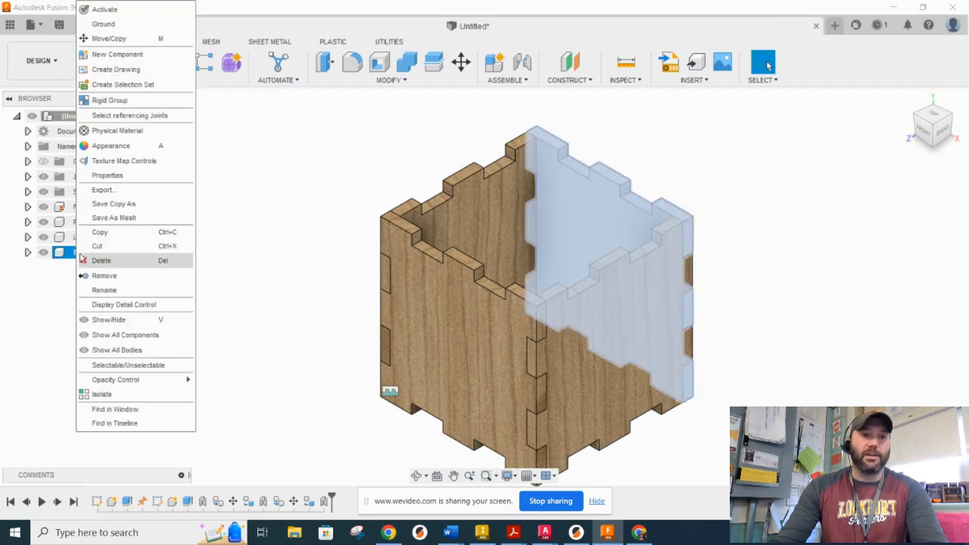
{"action": "left_click", "coordinate": [119, 132]}
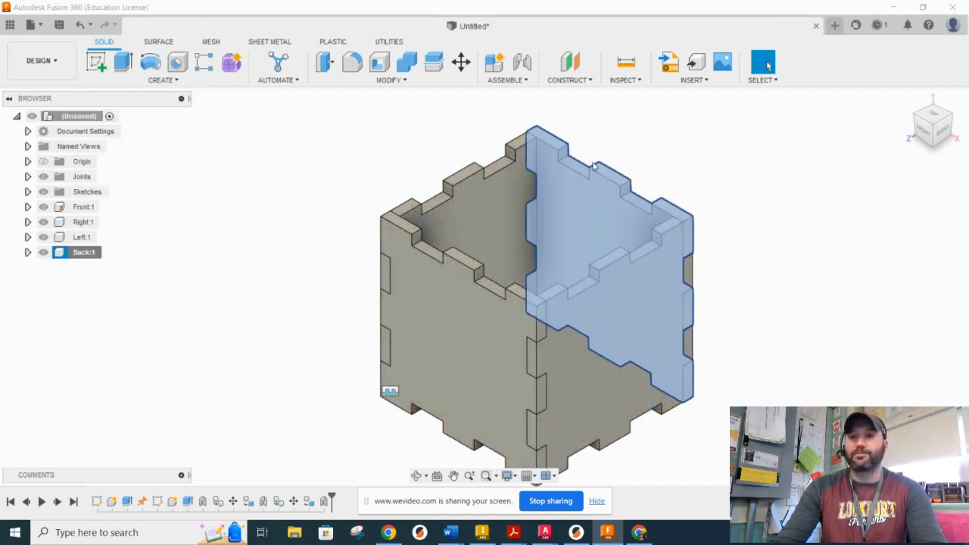
{"action": "left_click_drag", "start_coordinate": [789, 214], "coordinate": [598, 212]}
{"action": "left_click", "coordinate": [498, 278]}
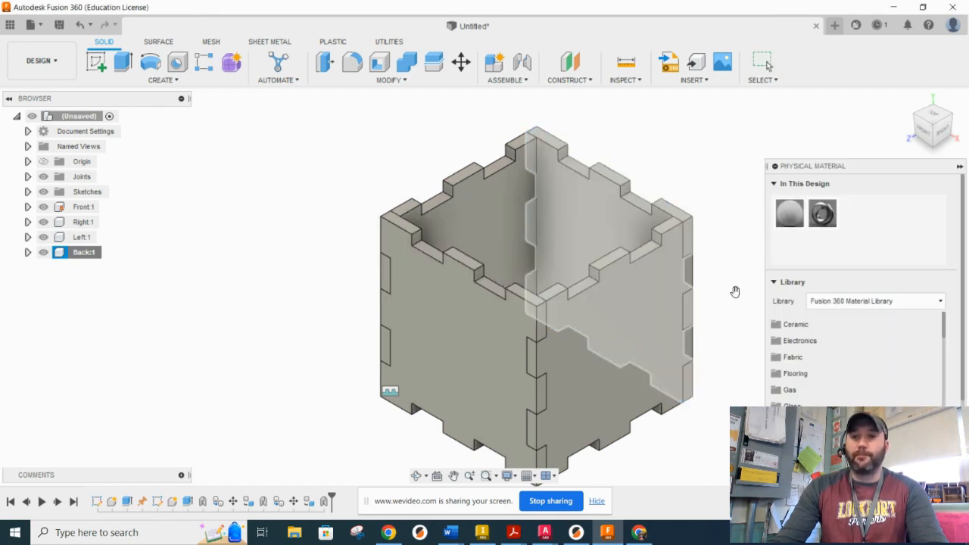
{"action": "left_click", "coordinate": [936, 472]}
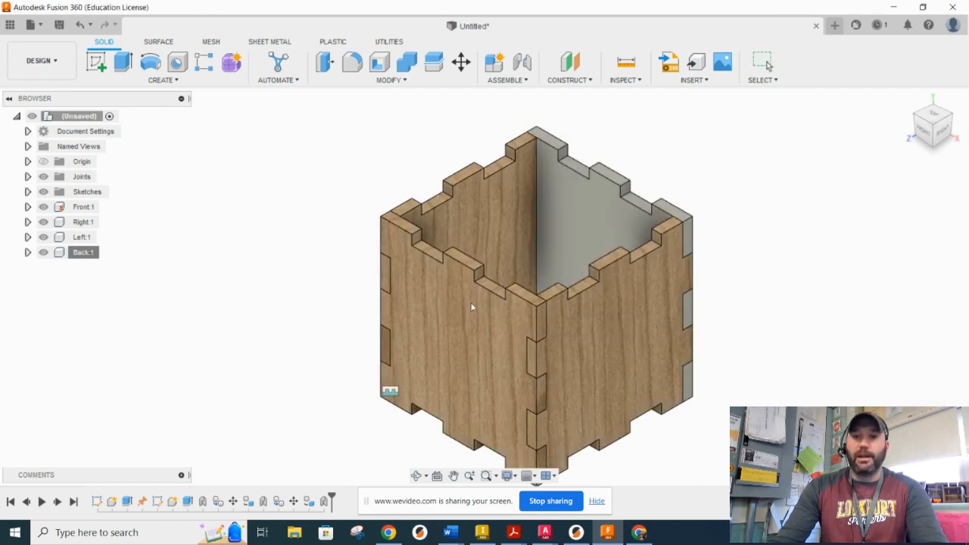
Apply the wood appearance already used in this design to the whole Back component
{"action": "left_click", "coordinate": [86, 253]}
{"action": "right_click", "coordinate": [86, 253]}
{"action": "left_click", "coordinate": [130, 151]}
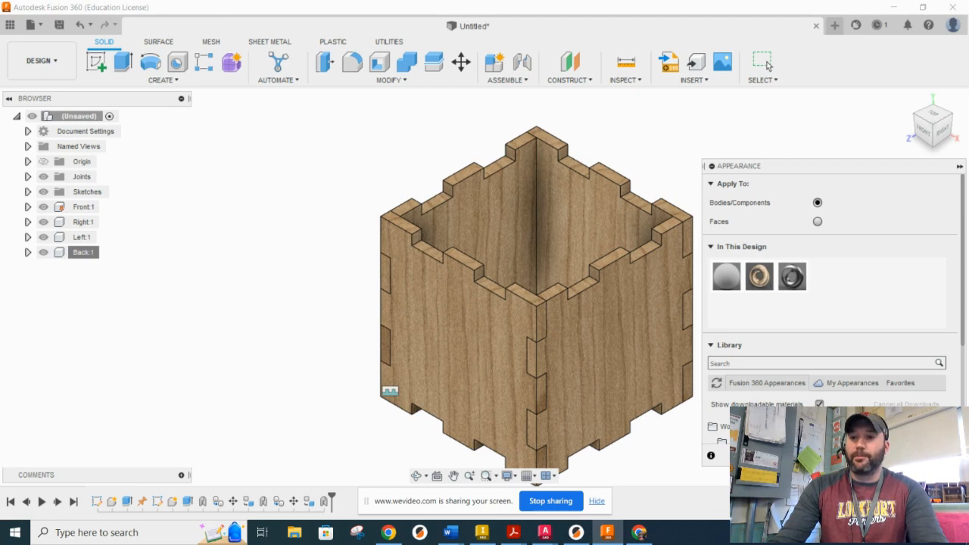
{"action": "left_click", "coordinate": [768, 66]}
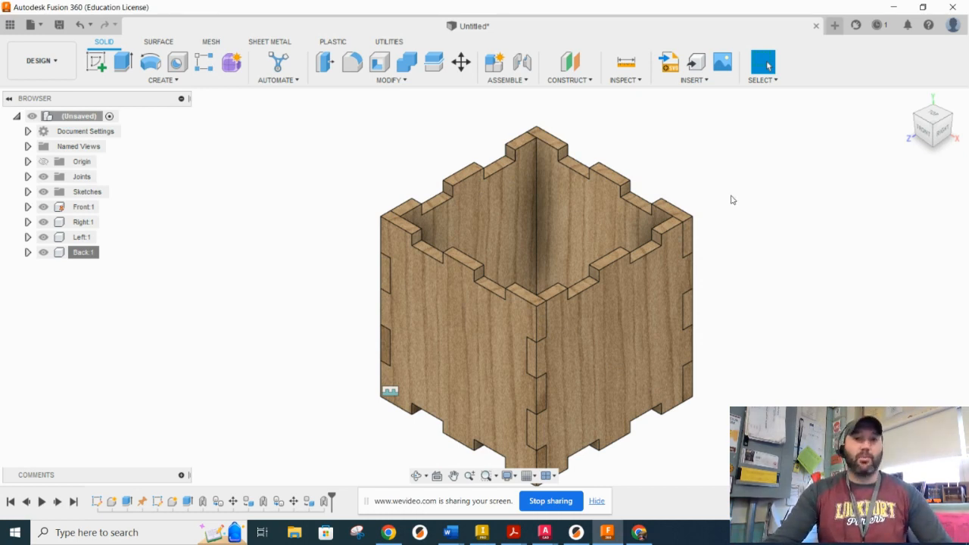
Start a new sketch on the top face of the box's rim at the front-left side
{"action": "left_click", "coordinate": [95, 63]}
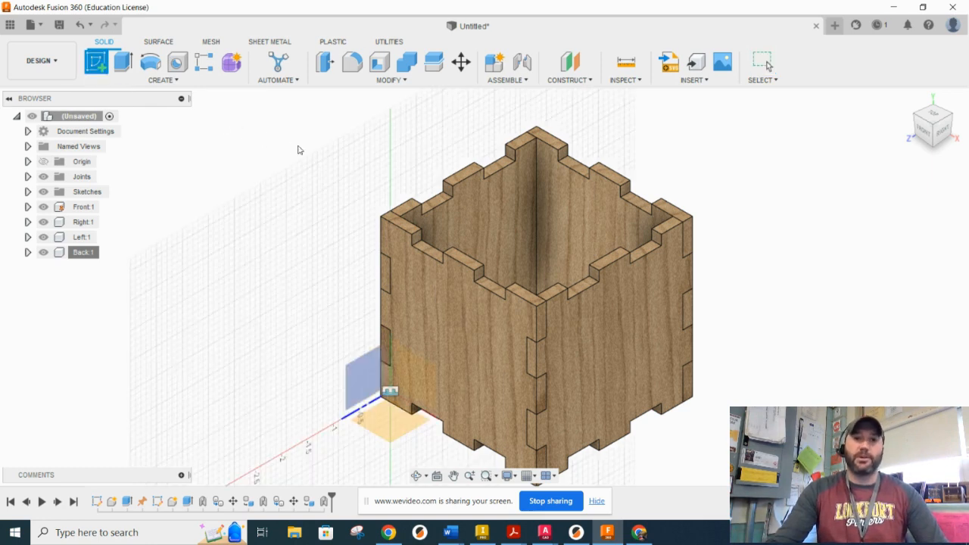
{"action": "left_click", "coordinate": [401, 215]}
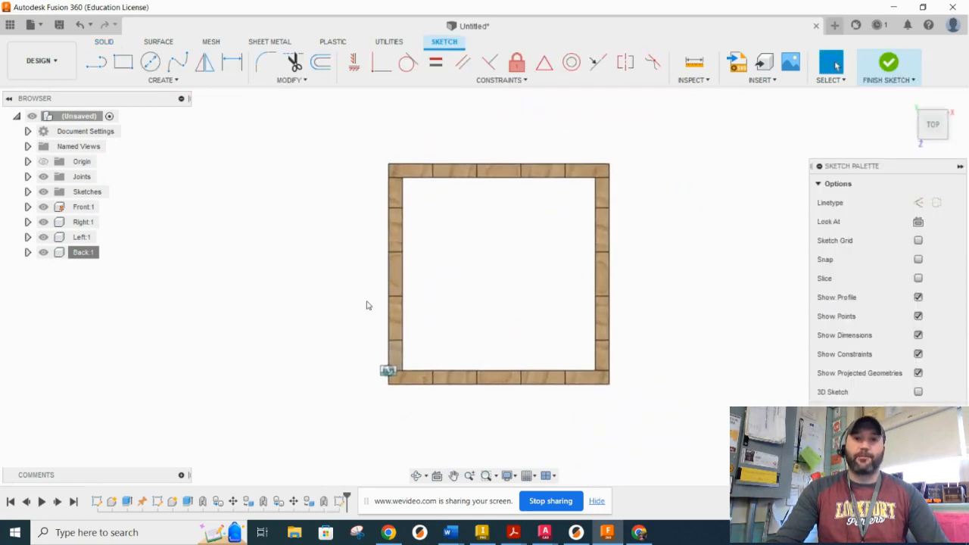
{"action": "middle_click_drag", "start_coordinate": [548, 279], "coordinate": [534, 178], "text": "shift"}
{"action": "middle_click_drag", "start_coordinate": [540, 223], "coordinate": [487, 182], "text": "shift"}
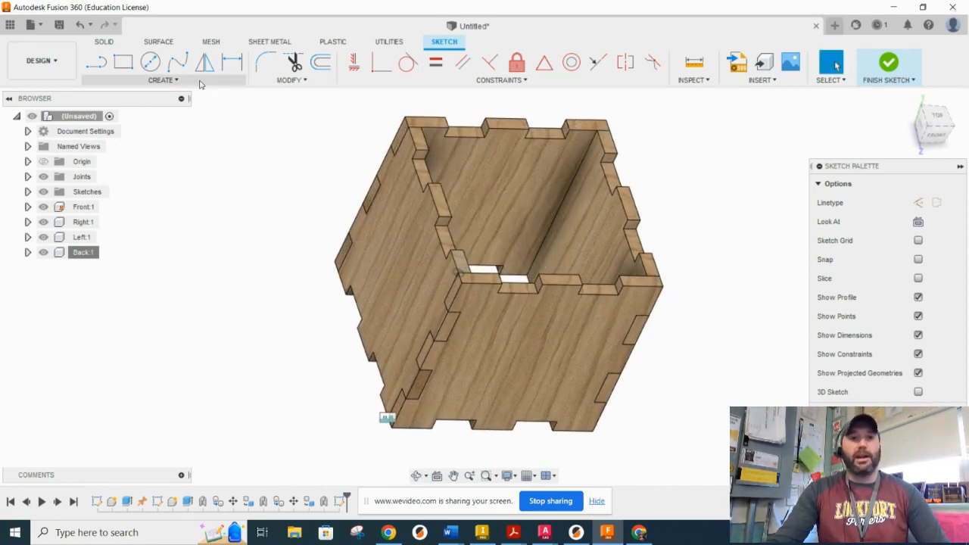
Project the eight recessed notch faces around the box's top rim into the sketch with Projection Link on
{"action": "left_click", "coordinate": [162, 79]}
{"action": "mouse_move", "coordinate": [147, 293]}
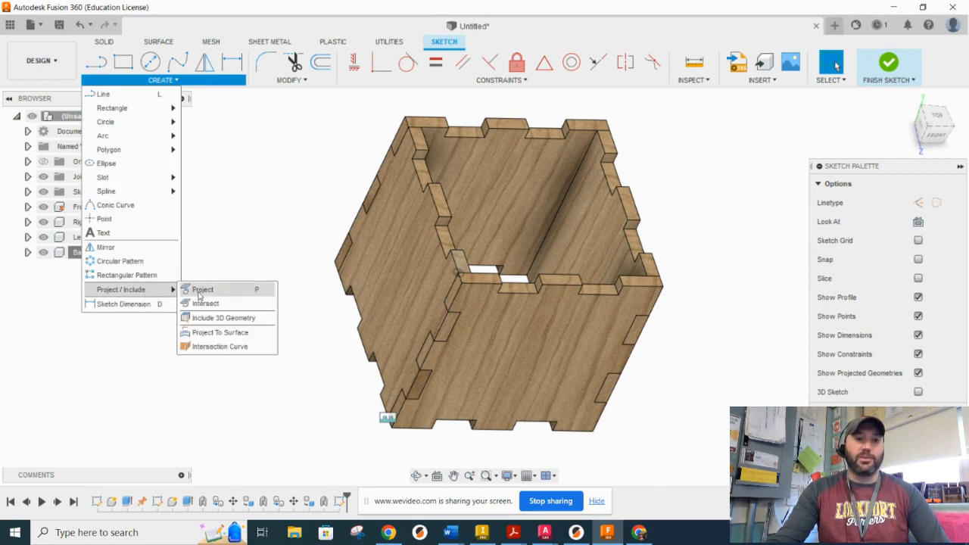
{"action": "left_click", "coordinate": [202, 289]}
{"action": "scroll", "coordinate": [409, 181], "scroll_direction": "up", "scroll_amount": 5}
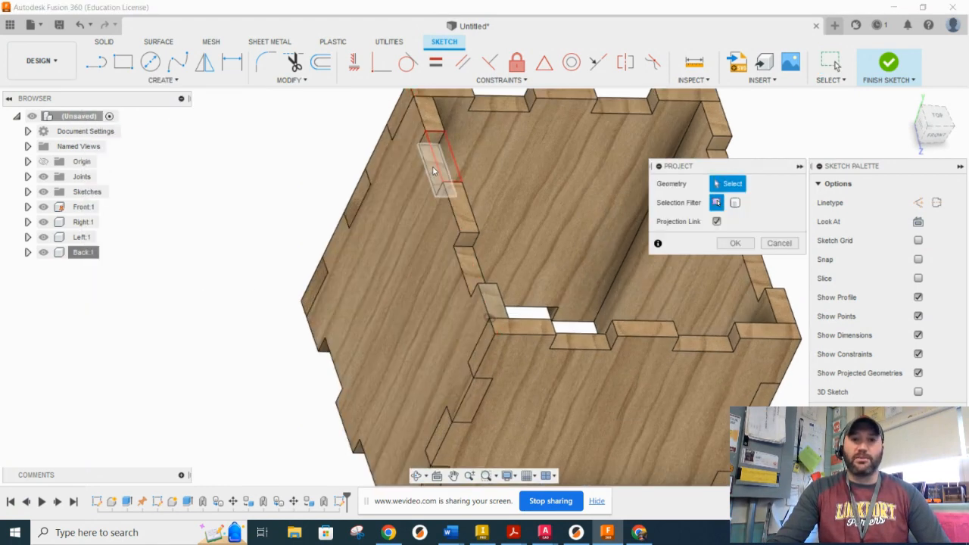
{"action": "left_click", "coordinate": [433, 167]}
{"action": "left_click", "coordinate": [465, 265]}
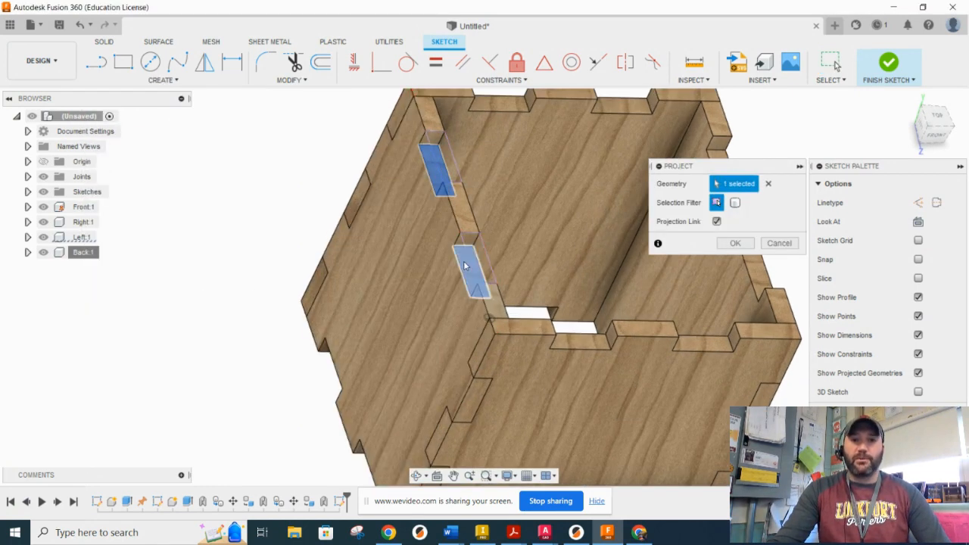
{"action": "left_click", "coordinate": [576, 340]}
{"action": "left_click", "coordinate": [718, 345]}
{"action": "middle_click_drag", "start_coordinate": [522, 283], "coordinate": [347, 302]}
{"action": "left_click", "coordinate": [580, 291]}
{"action": "left_click", "coordinate": [548, 193]}
{"action": "left_click", "coordinate": [454, 122]}
{"action": "left_click", "coordinate": [322, 123]}
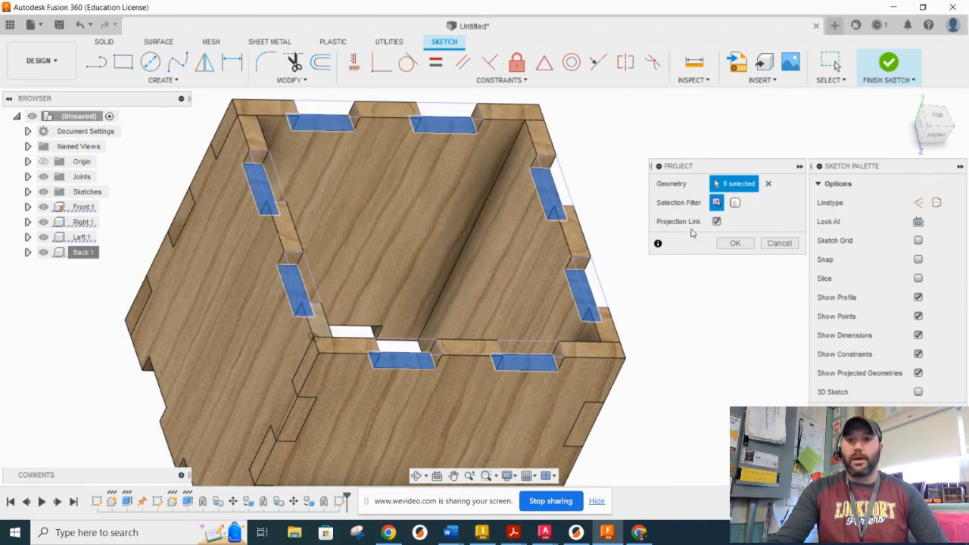
{"action": "left_click", "coordinate": [731, 244]}
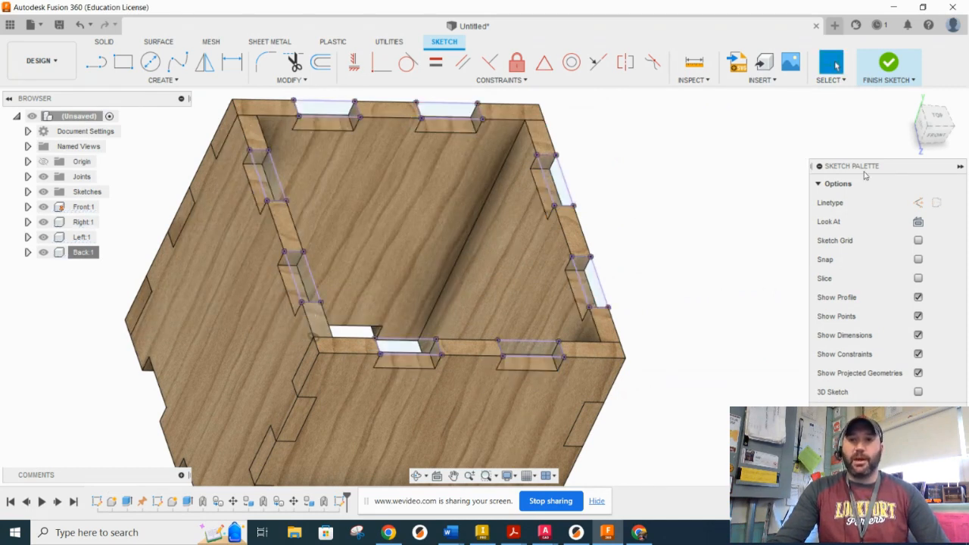
Draw a rectangle between opposite inner corners of the box opening and finish the sketch
{"action": "left_click", "coordinate": [936, 115]}
{"action": "middle_click_drag", "start_coordinate": [572, 229], "coordinate": [497, 294]}
{"action": "scroll", "coordinate": [480, 291], "scroll_direction": "up", "scroll_amount": 1}
{"action": "scroll", "coordinate": [454, 287], "scroll_direction": "down", "scroll_amount": 2}
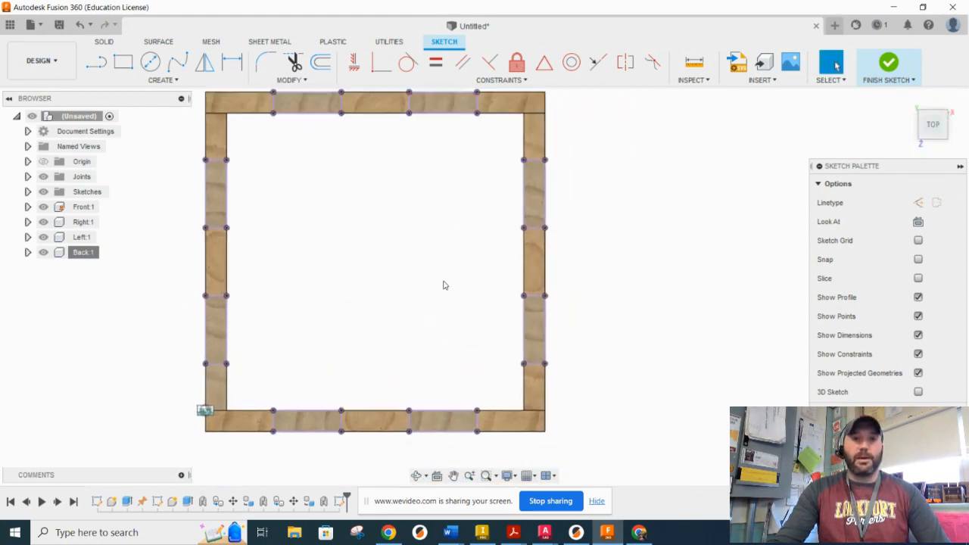
{"action": "middle_click_drag", "start_coordinate": [419, 251], "coordinate": [393, 272]}
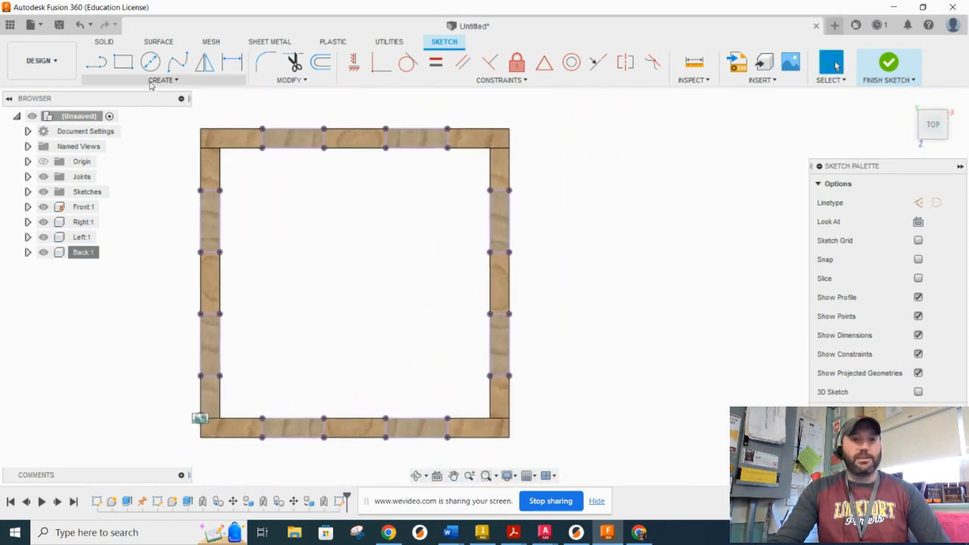
{"action": "left_click", "coordinate": [124, 62]}
{"action": "left_click", "coordinate": [220, 148]}
{"action": "left_click", "coordinate": [490, 418]}
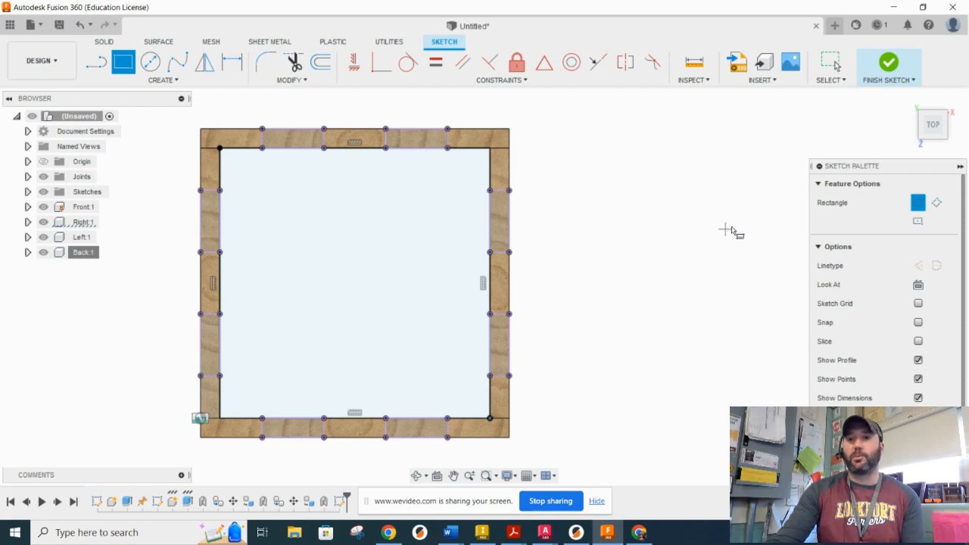
{"action": "left_click", "coordinate": [888, 67]}
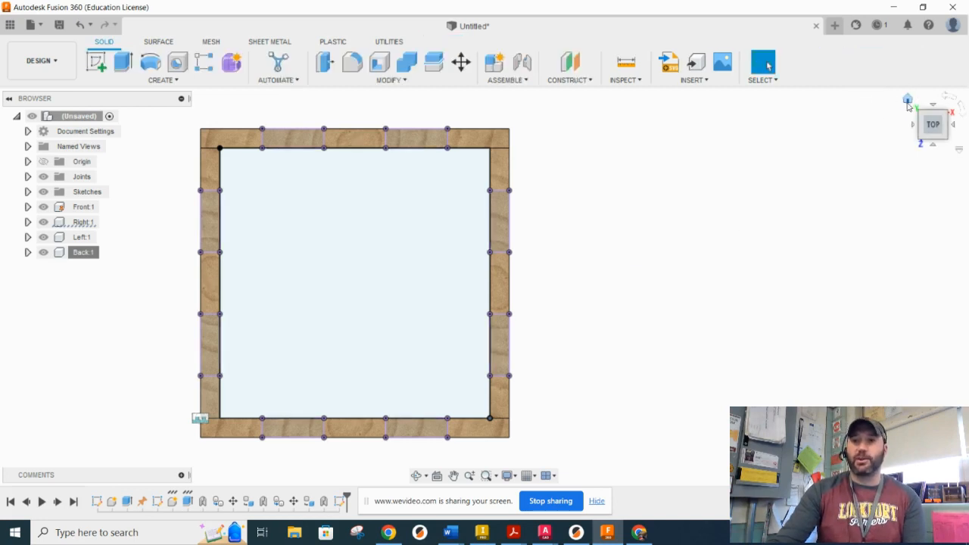
Extrude the eight notch profiles and the inner opening profile -0.1875 in as a new component to form the top panel
{"action": "left_click", "coordinate": [908, 103]}
{"action": "scroll", "coordinate": [488, 138], "scroll_direction": "up", "scroll_amount": 5}
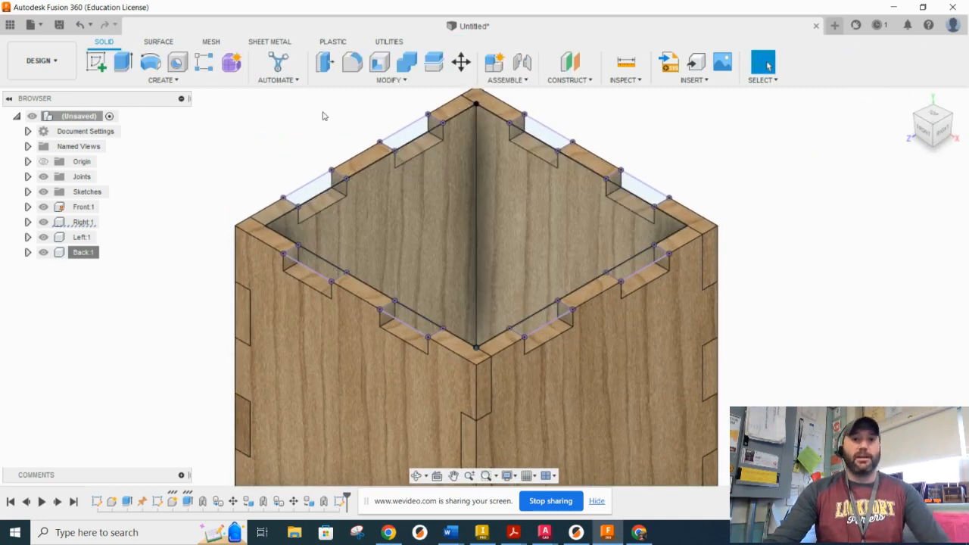
{"action": "left_click", "coordinate": [123, 63]}
{"action": "left_click", "coordinate": [313, 193]}
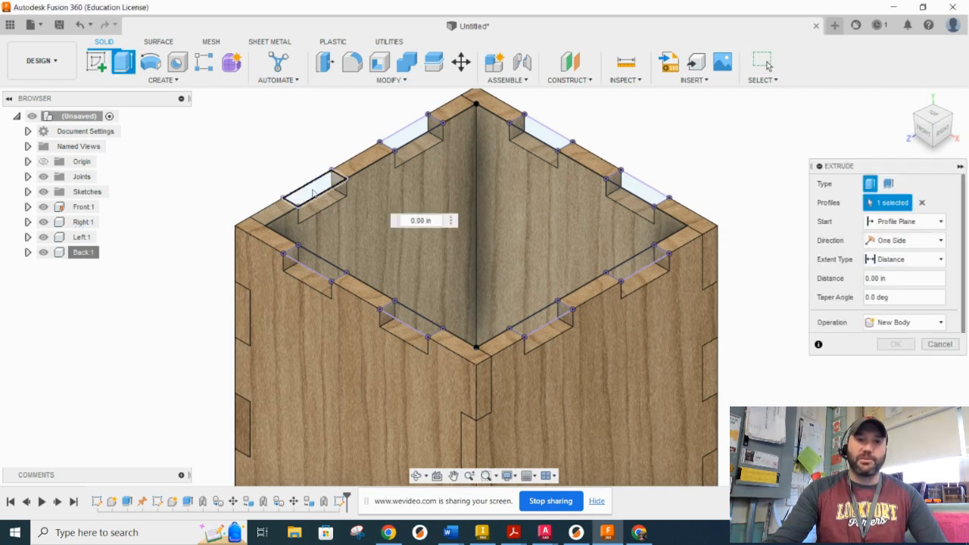
{"action": "left_click", "coordinate": [411, 134]}
{"action": "left_click", "coordinate": [540, 133]}
{"action": "left_click", "coordinate": [642, 183]}
{"action": "left_click", "coordinate": [642, 261]}
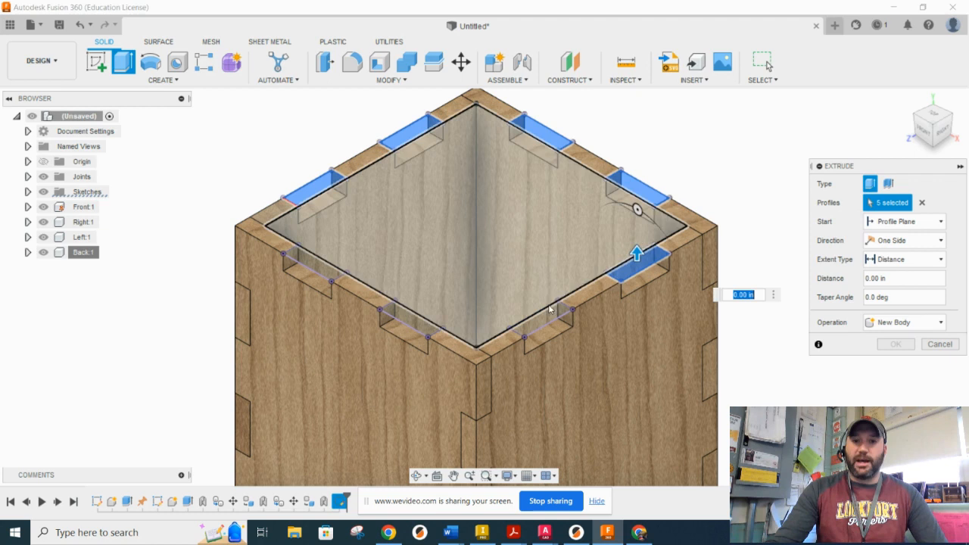
{"action": "left_click", "coordinate": [547, 316]}
{"action": "left_click", "coordinate": [406, 316]}
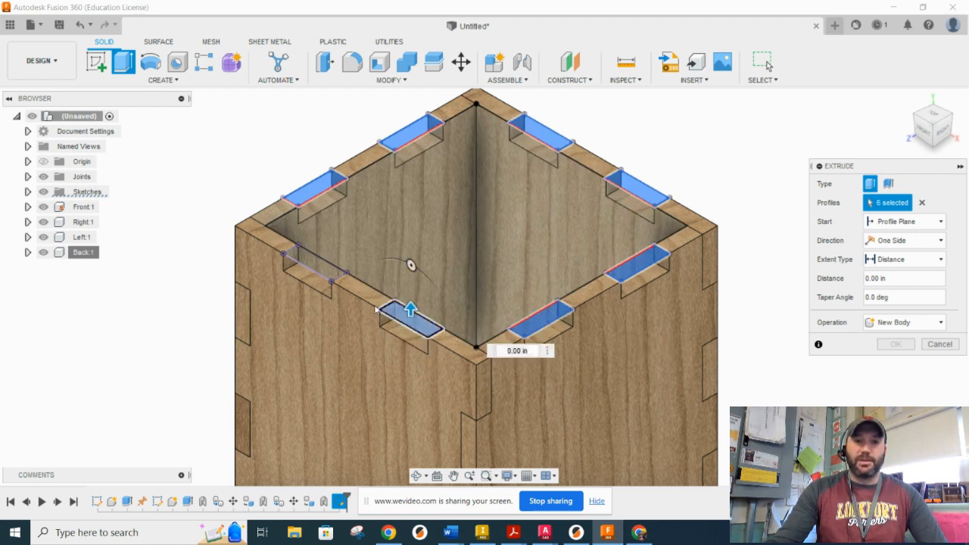
{"action": "left_click", "coordinate": [317, 276]}
{"action": "left_click", "coordinate": [381, 230]}
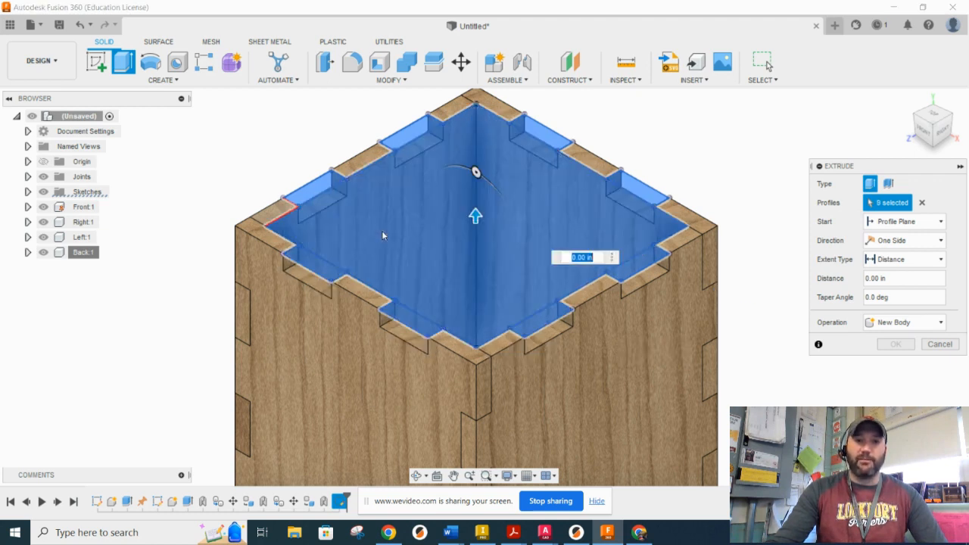
{"action": "left_click_drag", "start_coordinate": [476, 218], "coordinate": [476, 296]}
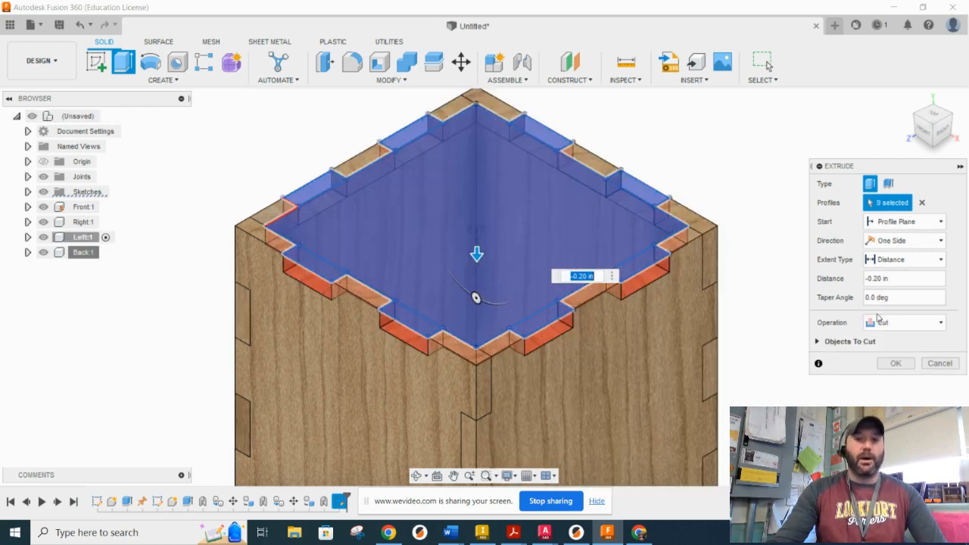
{"action": "left_click", "coordinate": [880, 322]}
{"action": "left_click", "coordinate": [885, 394]}
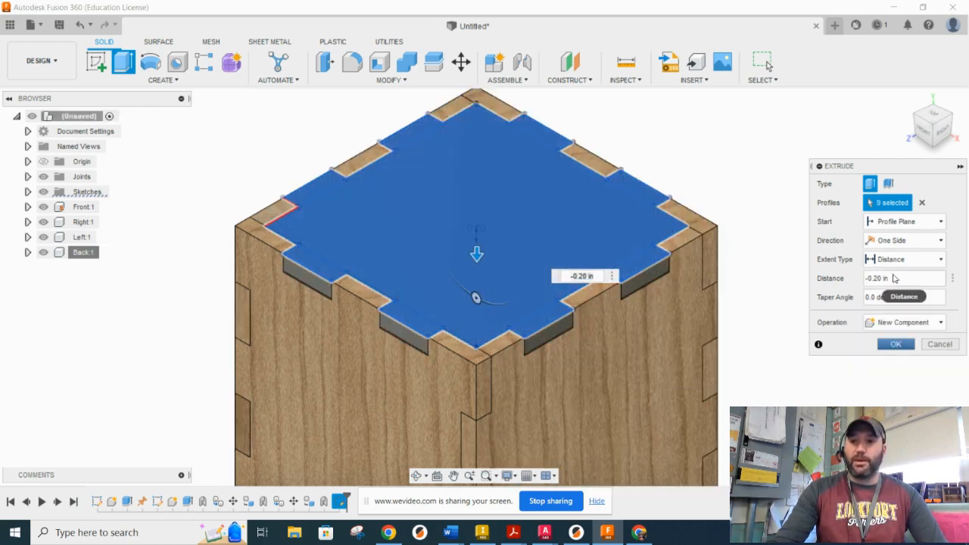
{"action": "left_click_drag", "start_coordinate": [899, 278], "coordinate": [860, 281]}
{"action": "type", "text": "-.1875"}
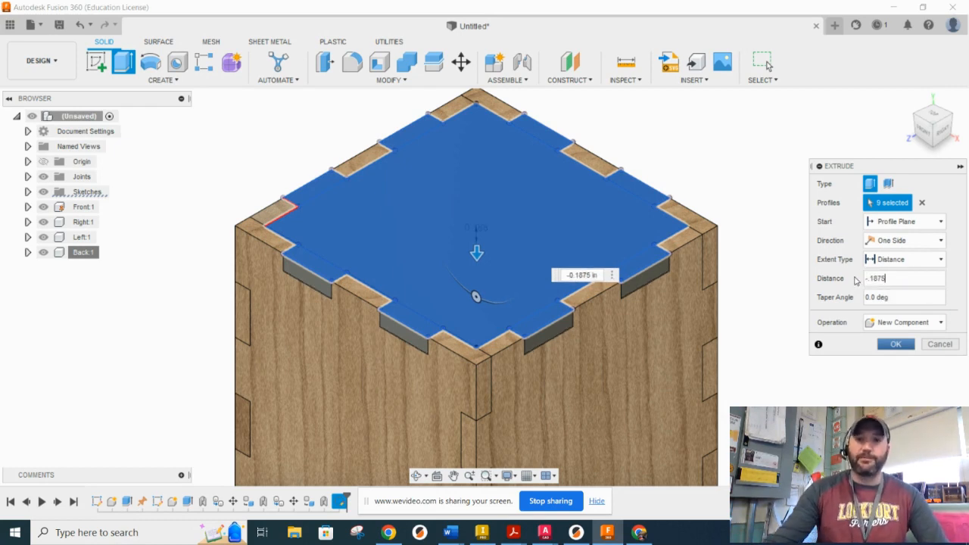
{"action": "left_click", "coordinate": [896, 345]}
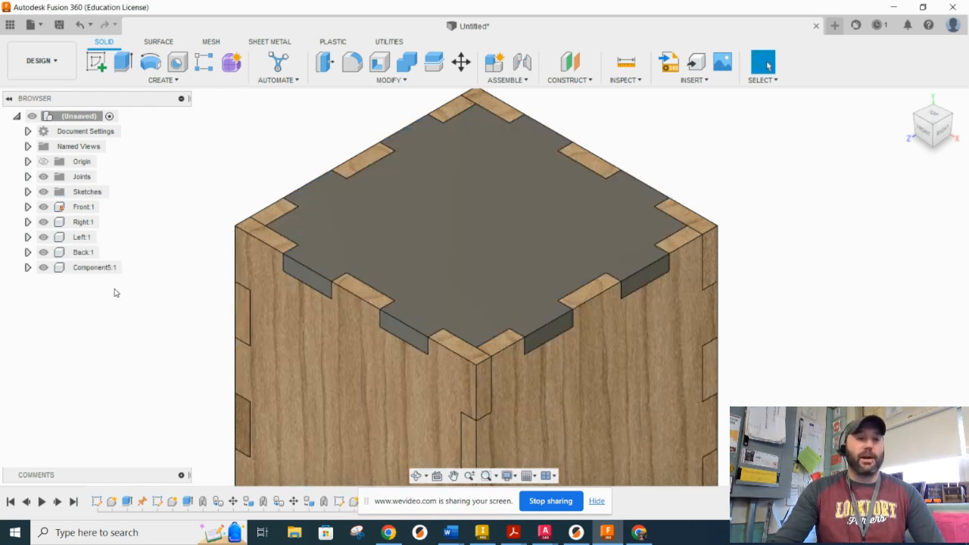
Rename the newly extruded top panel component as Top and clear the selection
{"action": "double_click", "coordinate": [97, 270]}
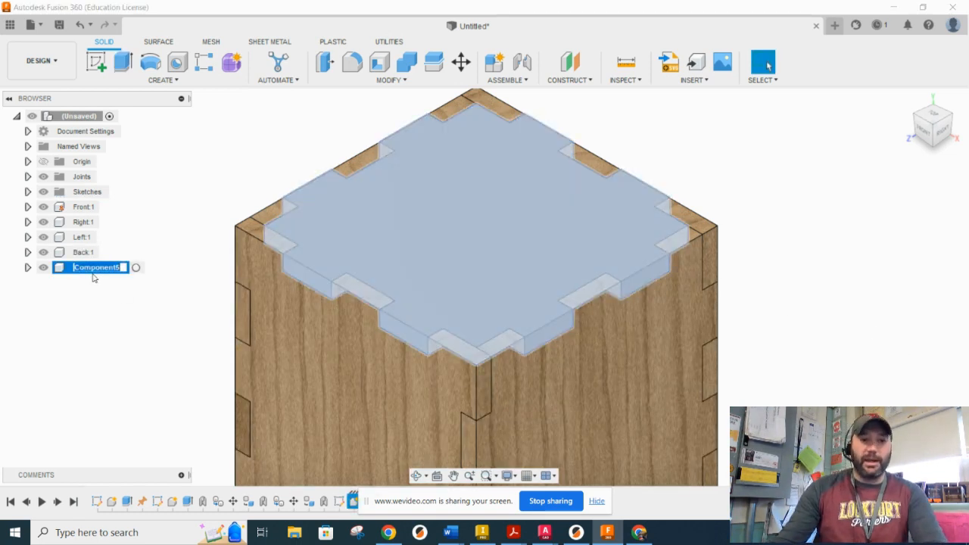
{"action": "type", "text": "Top"}
{"action": "key", "text": "Return"}
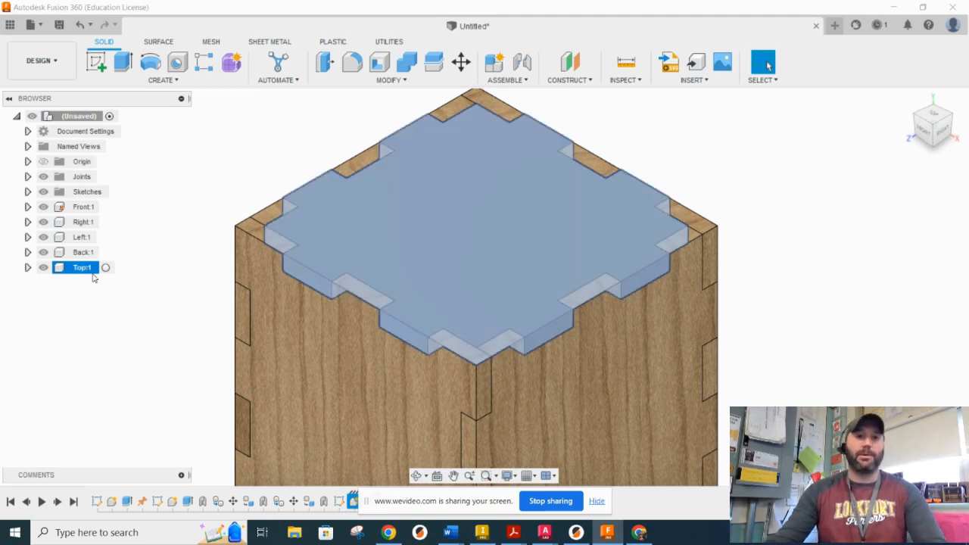
{"action": "left_click", "coordinate": [134, 333]}
Create a rigid as-built joint between the Top and Right components, previewing its motion before accepting
{"action": "left_click", "coordinate": [507, 80]}
{"action": "left_click", "coordinate": [529, 121]}
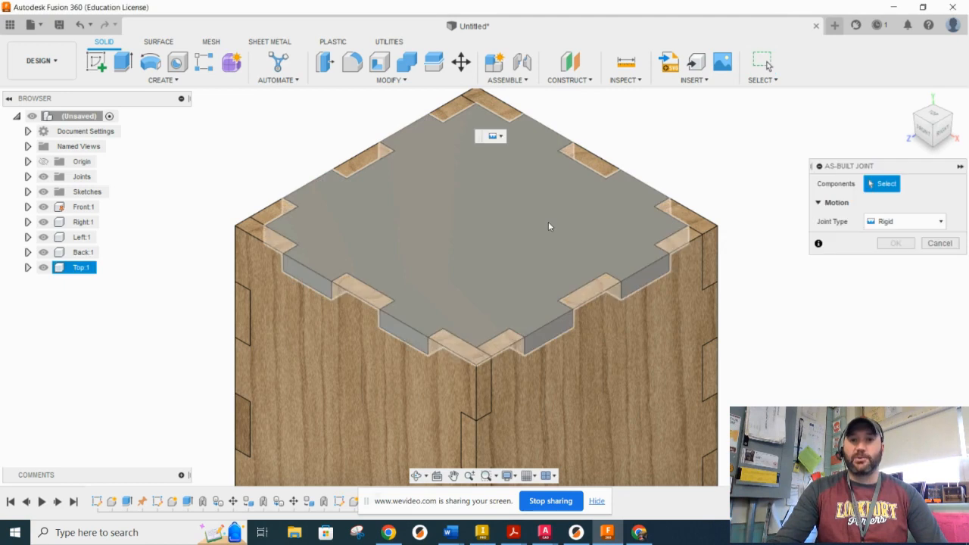
{"action": "left_click", "coordinate": [550, 225]}
{"action": "left_click", "coordinate": [663, 342]}
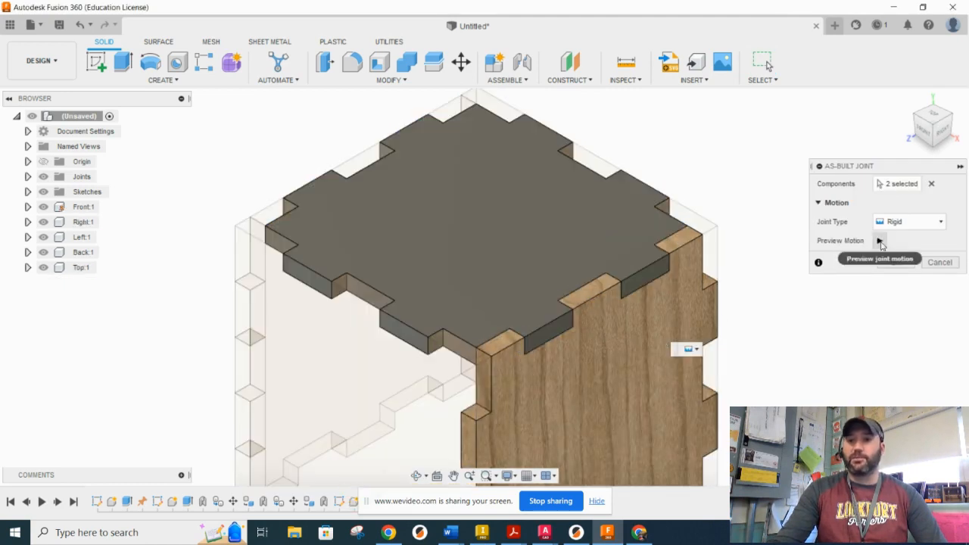
{"action": "left_click", "coordinate": [880, 241]}
{"action": "left_click", "coordinate": [901, 263]}
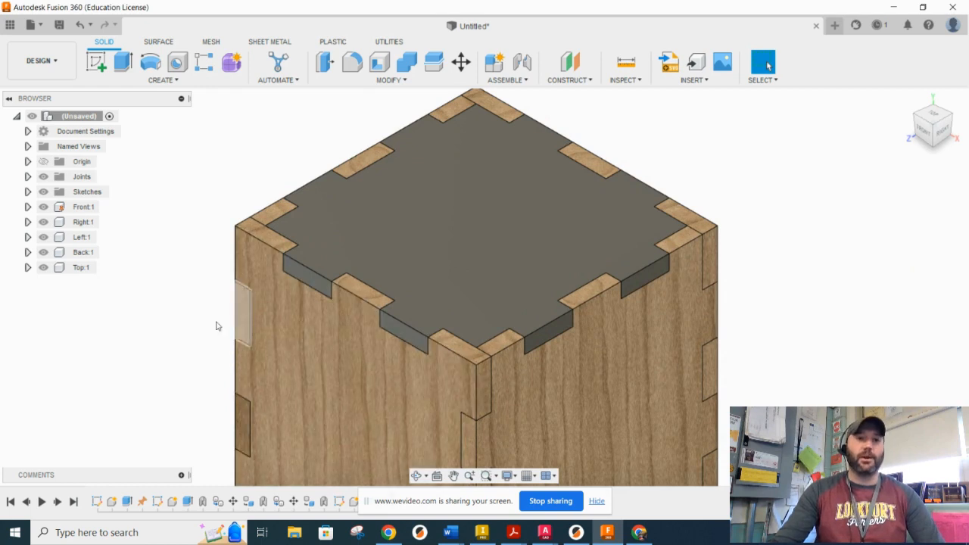
Assign the design's existing non-steel physical material to the Top component
{"action": "right_click", "coordinate": [83, 268]}
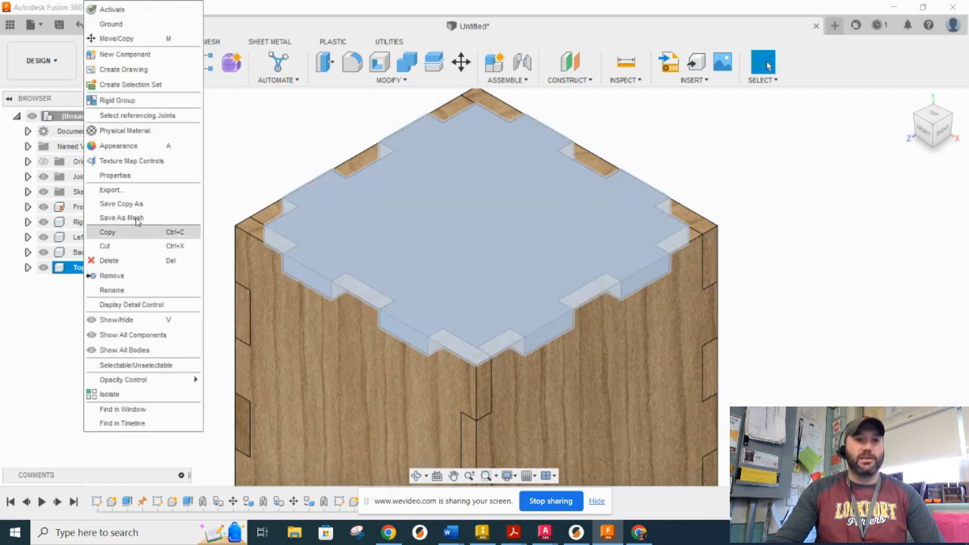
{"action": "left_click", "coordinate": [126, 132]}
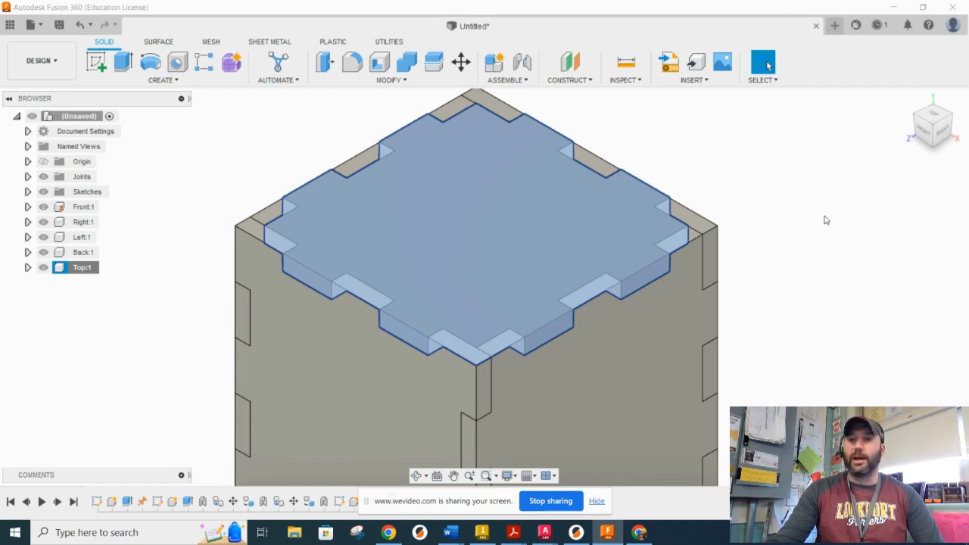
{"action": "left_click_drag", "start_coordinate": [794, 215], "coordinate": [553, 205]}
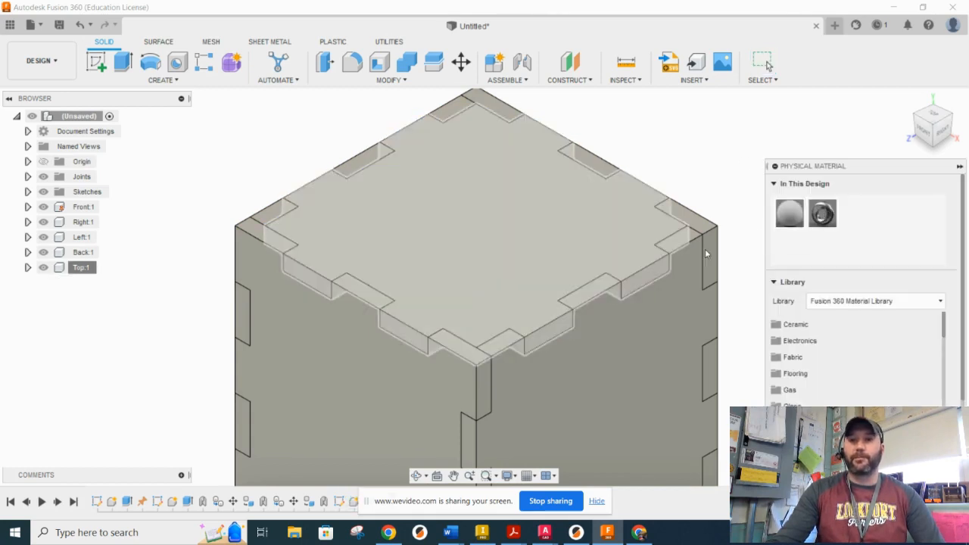
{"action": "left_click", "coordinate": [939, 474]}
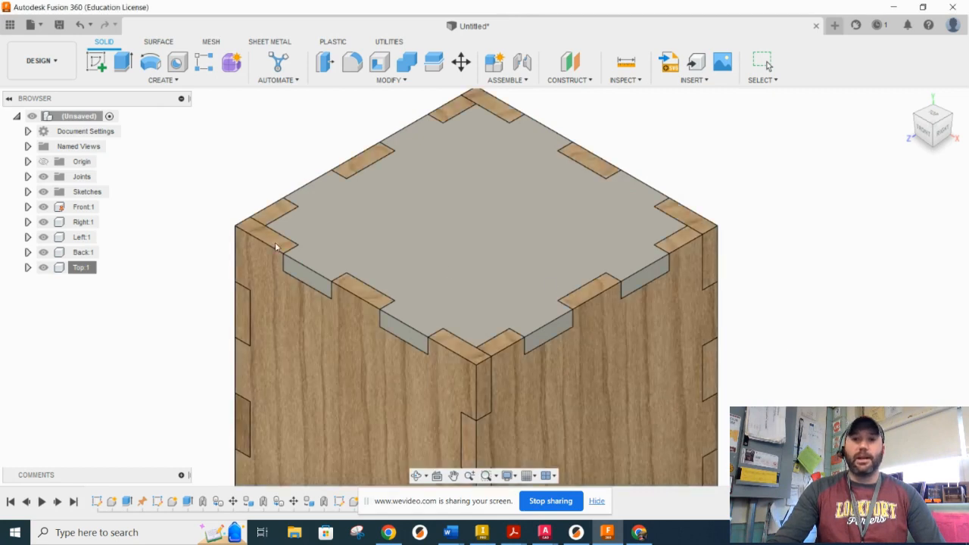
Apply the wood appearance already used in the design to the Top component
{"action": "right_click", "coordinate": [94, 269]}
{"action": "left_click", "coordinate": [129, 145]}
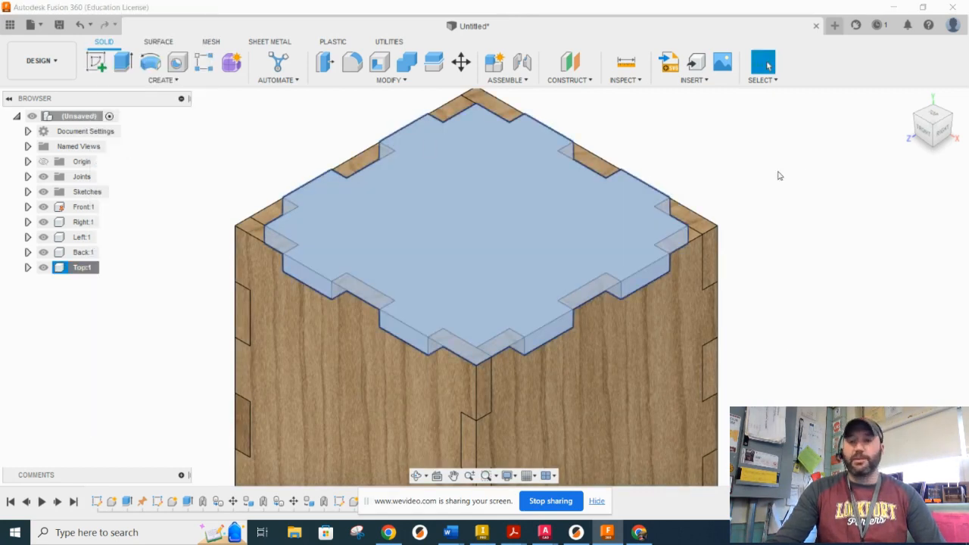
{"action": "left_click_drag", "start_coordinate": [792, 276], "coordinate": [553, 225]}
{"action": "left_click", "coordinate": [939, 456]}
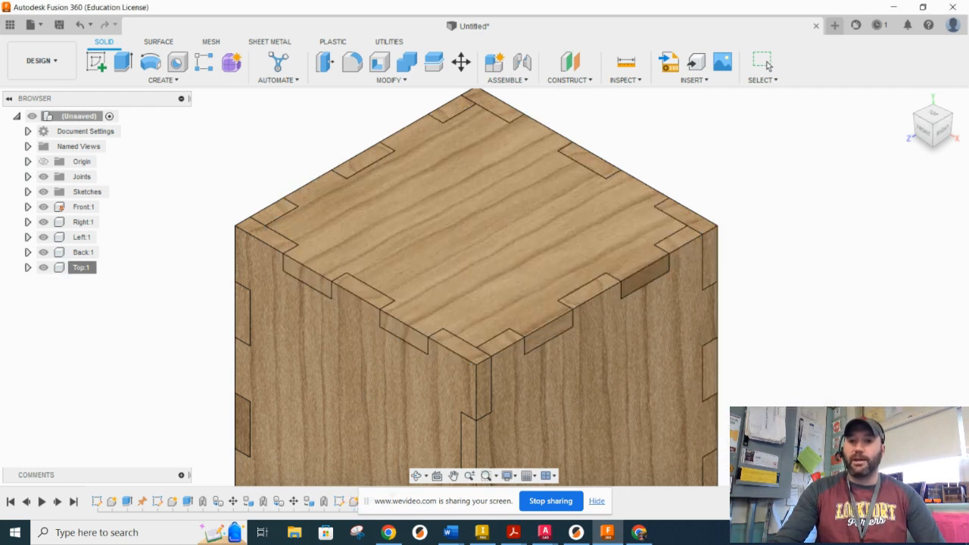
{"action": "scroll", "coordinate": [799, 216], "scroll_direction": "down", "scroll_amount": 2}
{"action": "middle_click_drag", "start_coordinate": [818, 244], "coordinate": [750, 189]}
{"action": "key", "text": "Escape"}
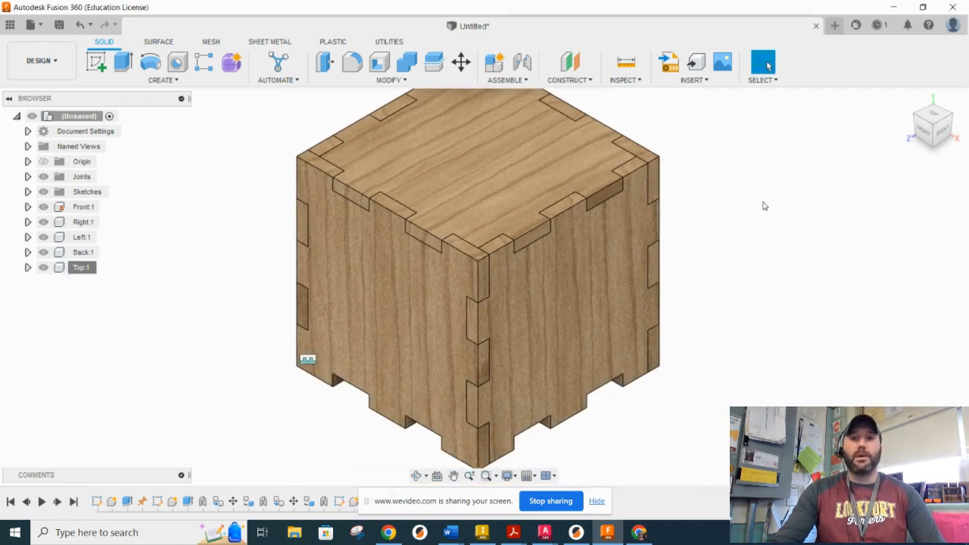
Copy the top panel's body down to the box's underside with a Z distance of -3+.1875 in
{"action": "scroll", "coordinate": [761, 207], "scroll_direction": "down", "scroll_amount": 2}
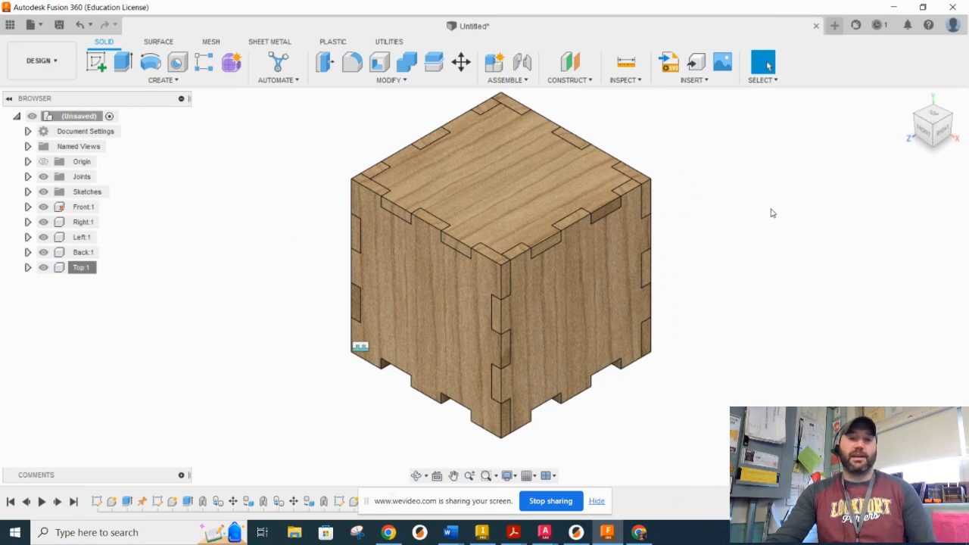
{"action": "left_click", "coordinate": [463, 66]}
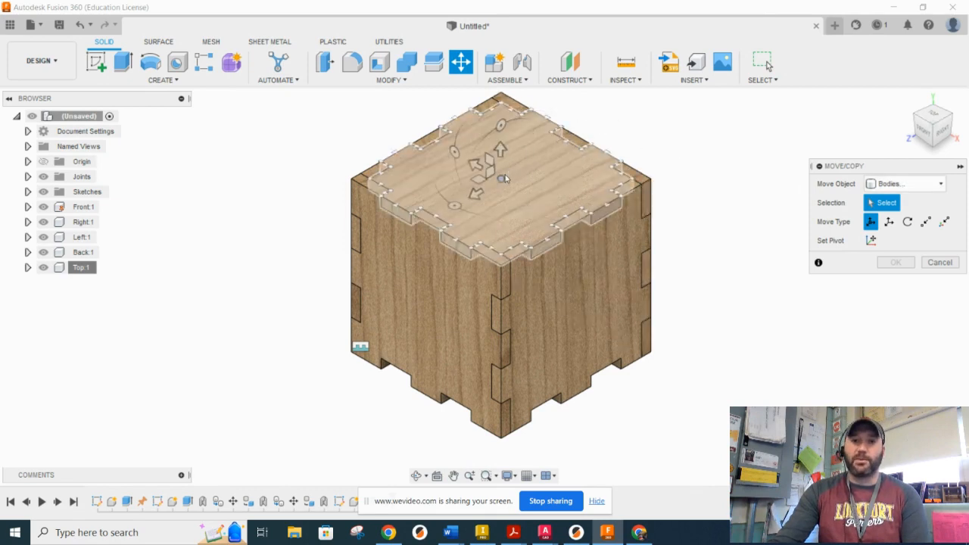
{"action": "left_click", "coordinate": [500, 176]}
{"action": "left_click", "coordinate": [870, 373]}
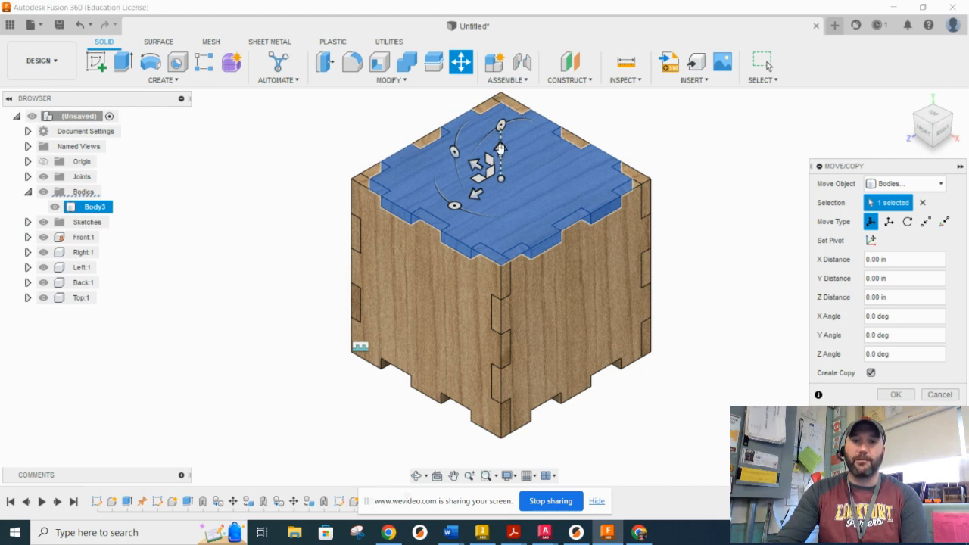
{"action": "left_click_drag", "start_coordinate": [500, 149], "coordinate": [499, 251]}
{"action": "type", "text": "-"}
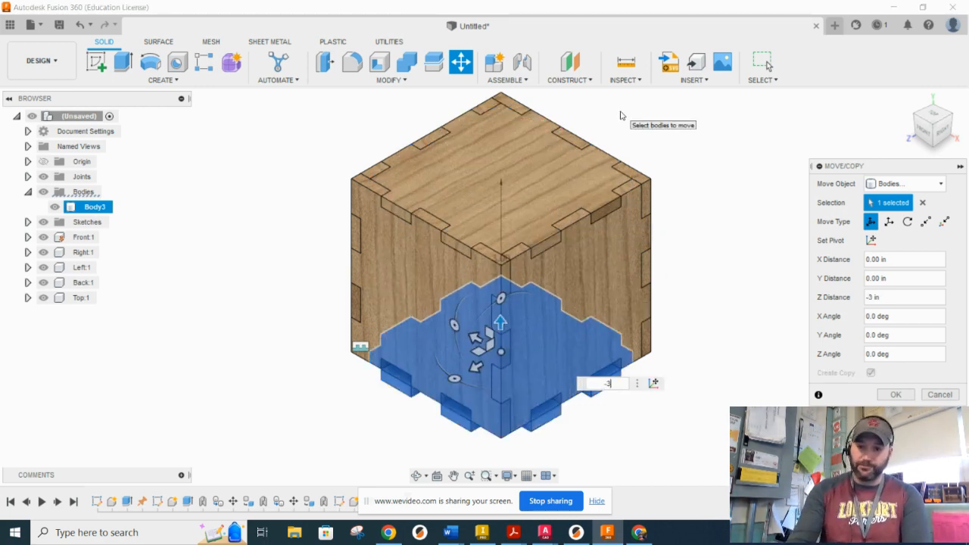
{"action": "type", "text": "3+.1875"}
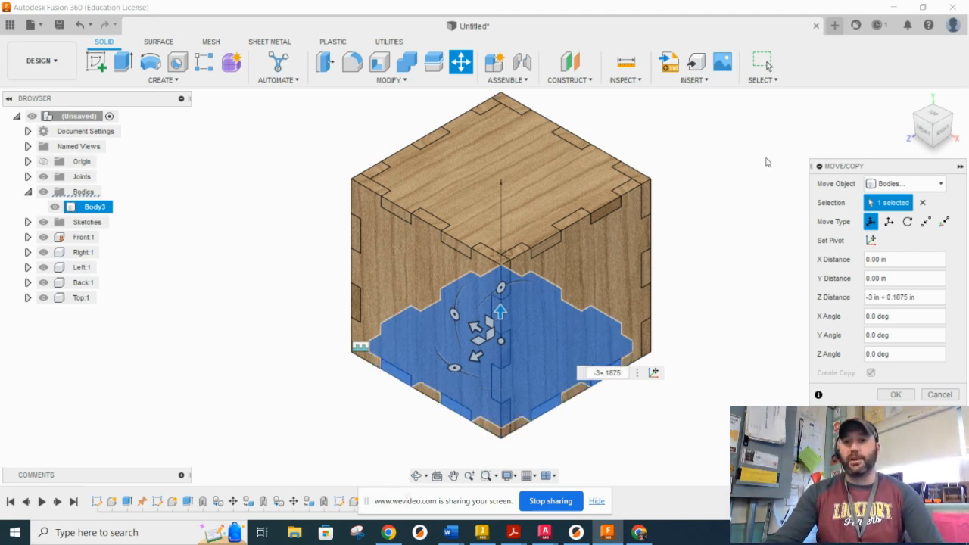
{"action": "left_click", "coordinate": [899, 395]}
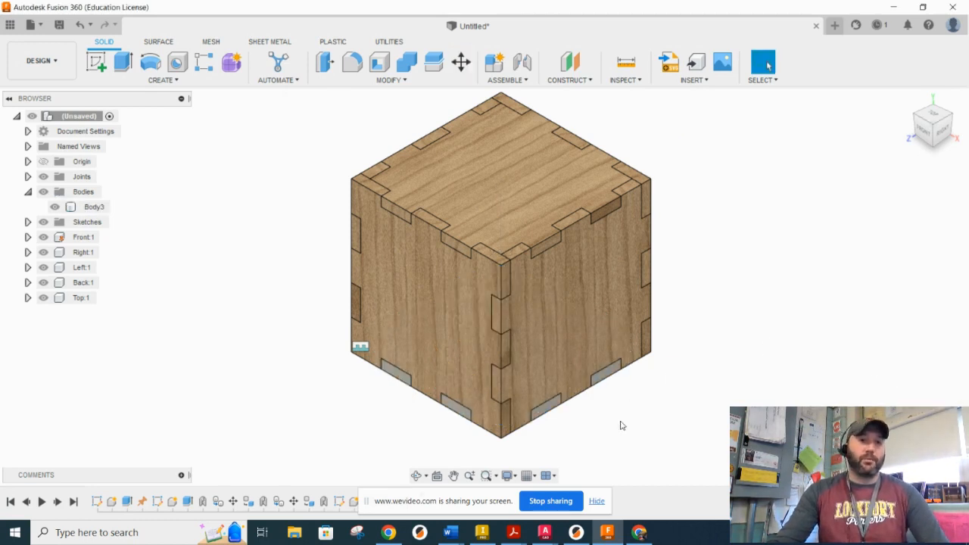
Convert the copied body into a component and rename it Bottom
{"action": "right_click", "coordinate": [102, 208]}
{"action": "left_click", "coordinate": [132, 246]}
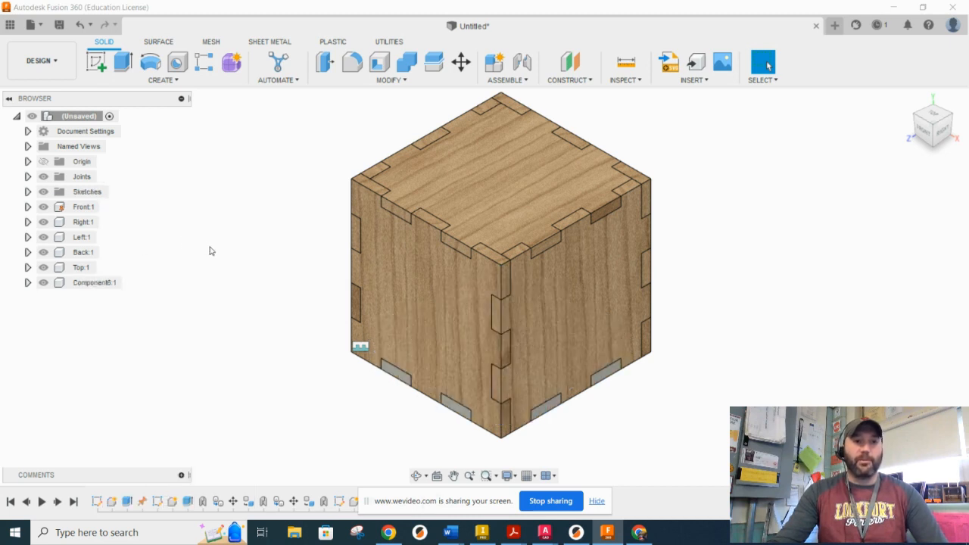
{"action": "double_click", "coordinate": [96, 285]}
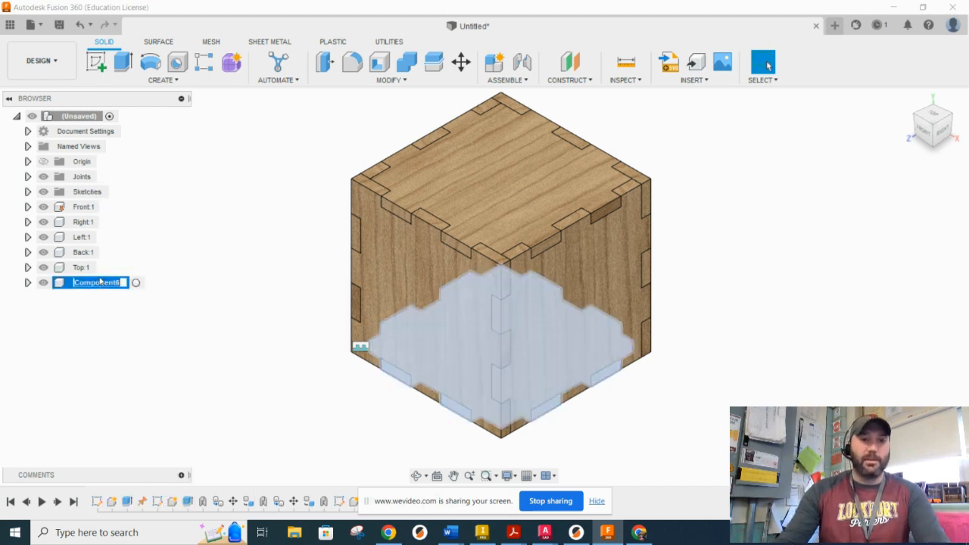
{"action": "type", "text": "Botto"}
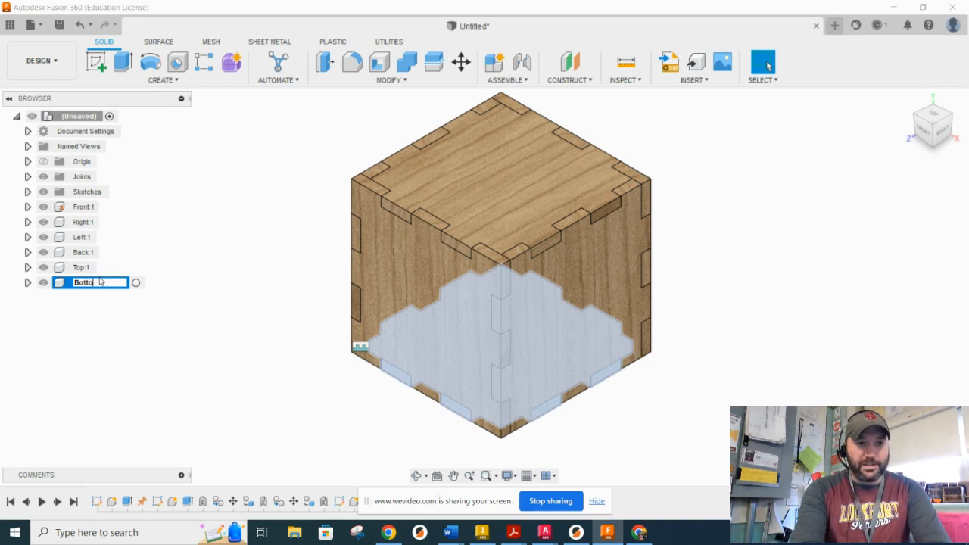
{"action": "type", "text": "m"}
{"action": "key", "text": "Return"}
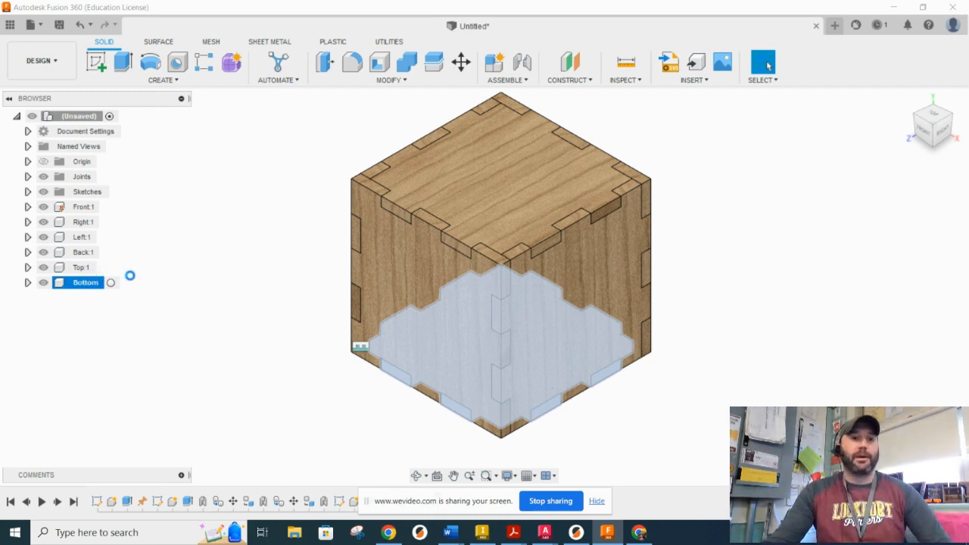
{"action": "left_click", "coordinate": [508, 80]}
{"action": "left_click", "coordinate": [522, 122]}
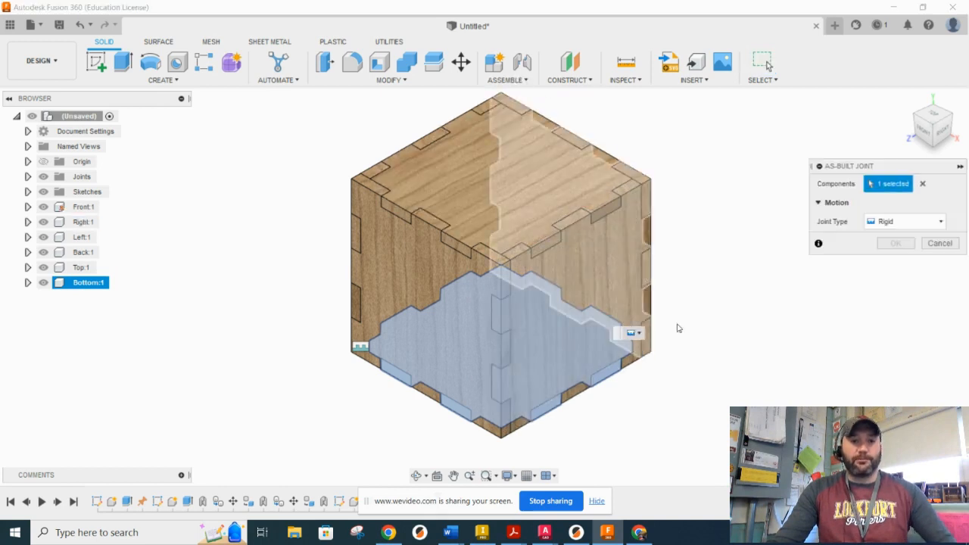
{"action": "middle_click_drag", "start_coordinate": [727, 340], "coordinate": [726, 247], "text": "shift"}
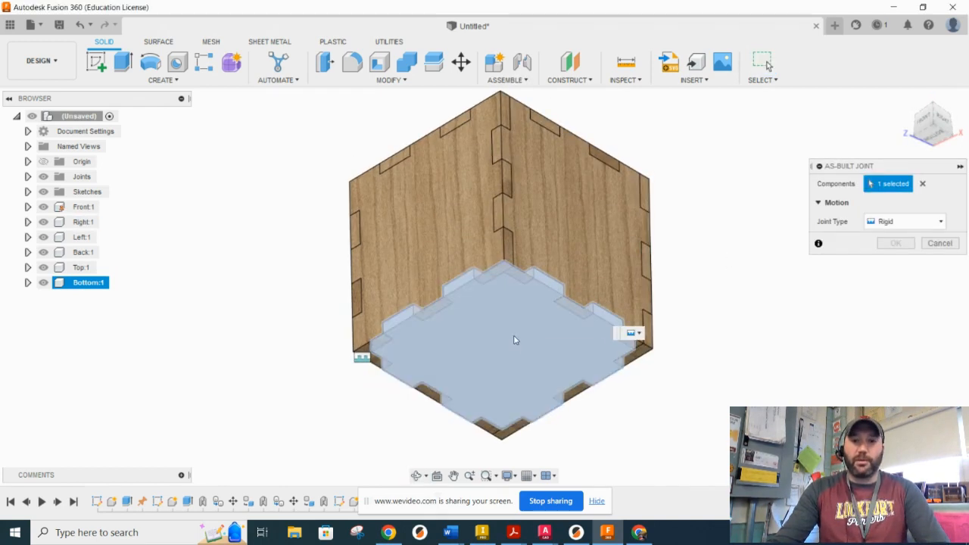
{"action": "left_click", "coordinate": [516, 338]}
{"action": "left_click", "coordinate": [580, 246]}
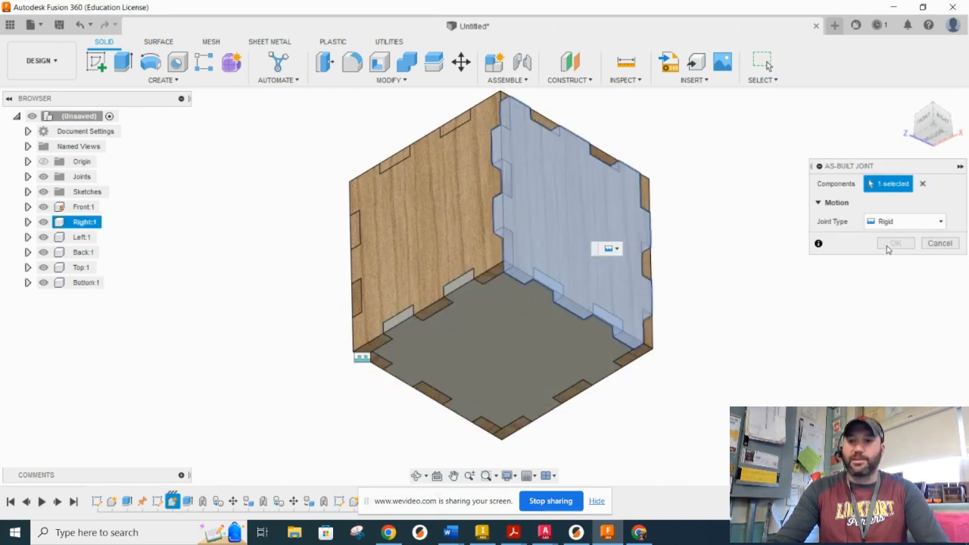
{"action": "key", "text": "Escape"}
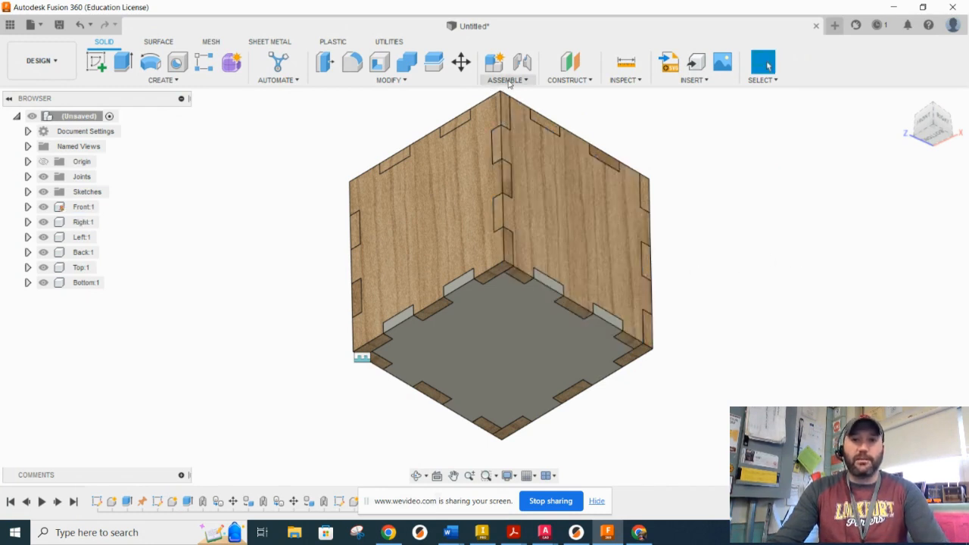
Create a rigid as-built joint between the Bottom and Right components, previewing its motion before accepting
{"action": "left_click", "coordinate": [507, 81]}
{"action": "left_click", "coordinate": [515, 121]}
{"action": "left_click", "coordinate": [522, 339]}
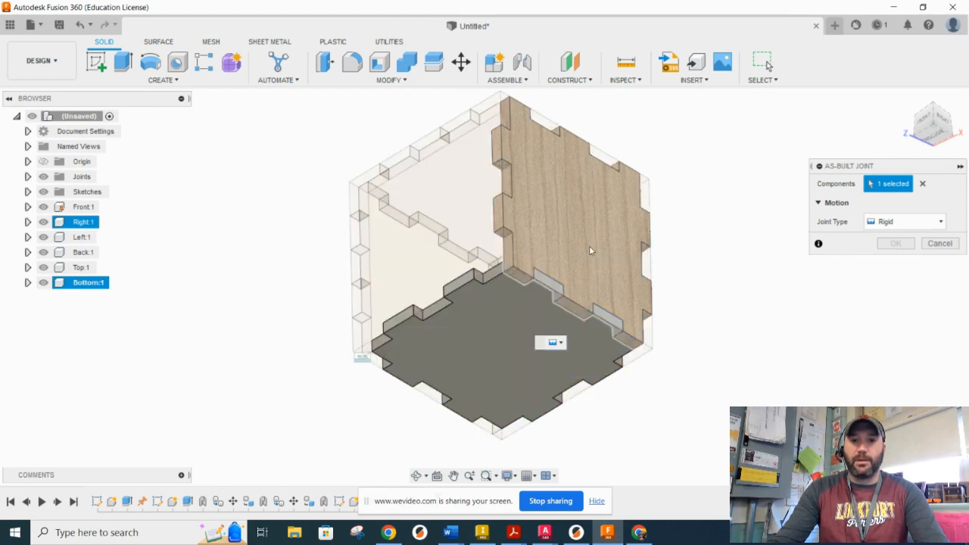
{"action": "left_click", "coordinate": [591, 250]}
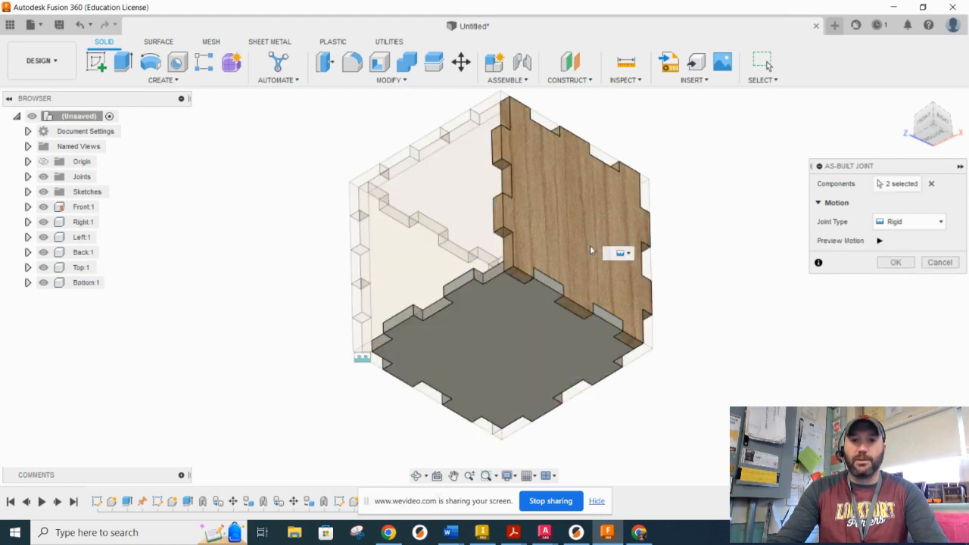
{"action": "left_click", "coordinate": [879, 240]}
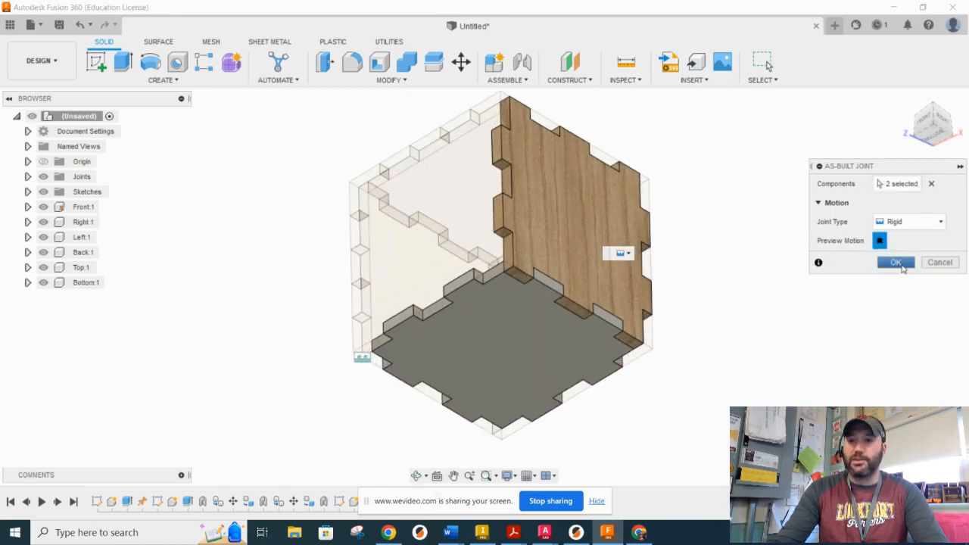
{"action": "left_click", "coordinate": [896, 261]}
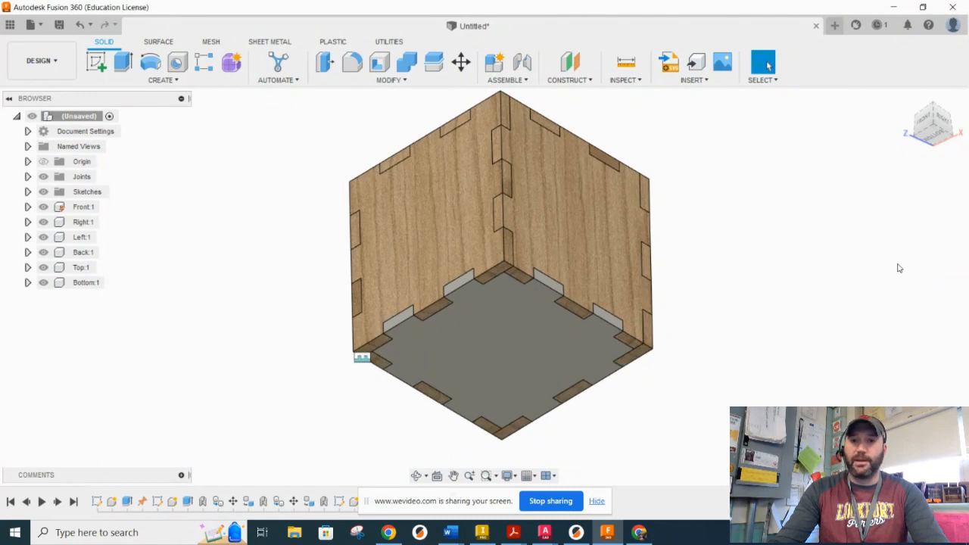
Assign the design's existing non-steel physical material to the Bottom component, removing materials applied to its child components and bodies
{"action": "right_click", "coordinate": [90, 285]}
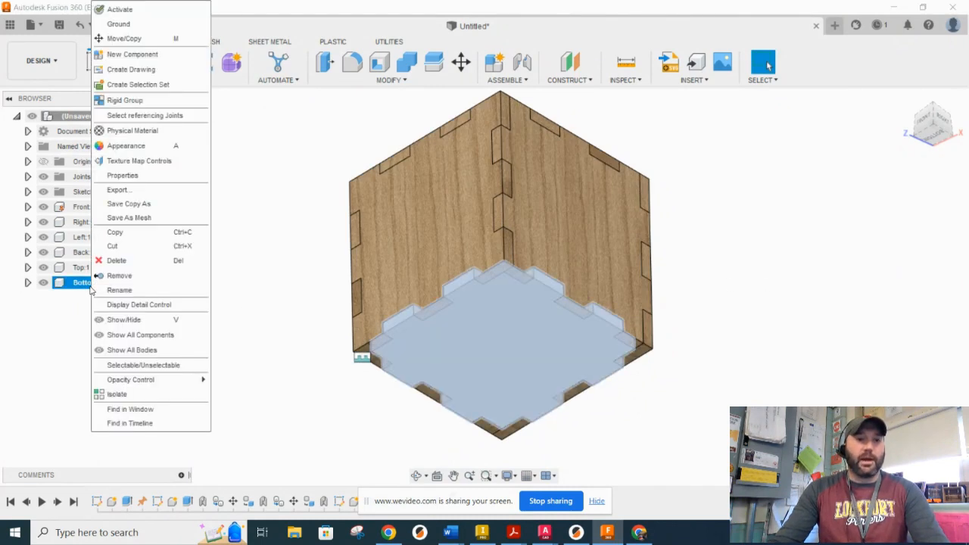
{"action": "left_click", "coordinate": [140, 136]}
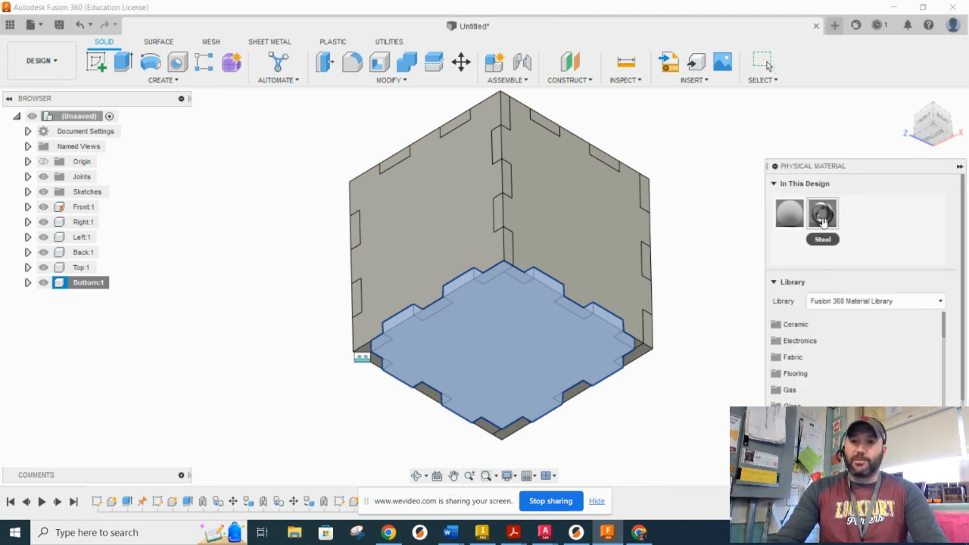
{"action": "left_click_drag", "start_coordinate": [791, 214], "coordinate": [516, 334]}
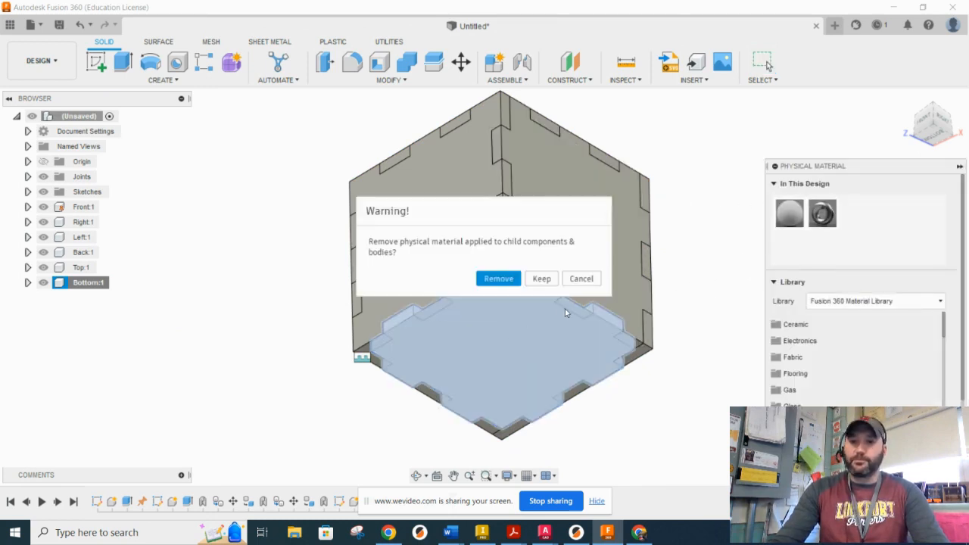
{"action": "left_click", "coordinate": [498, 278]}
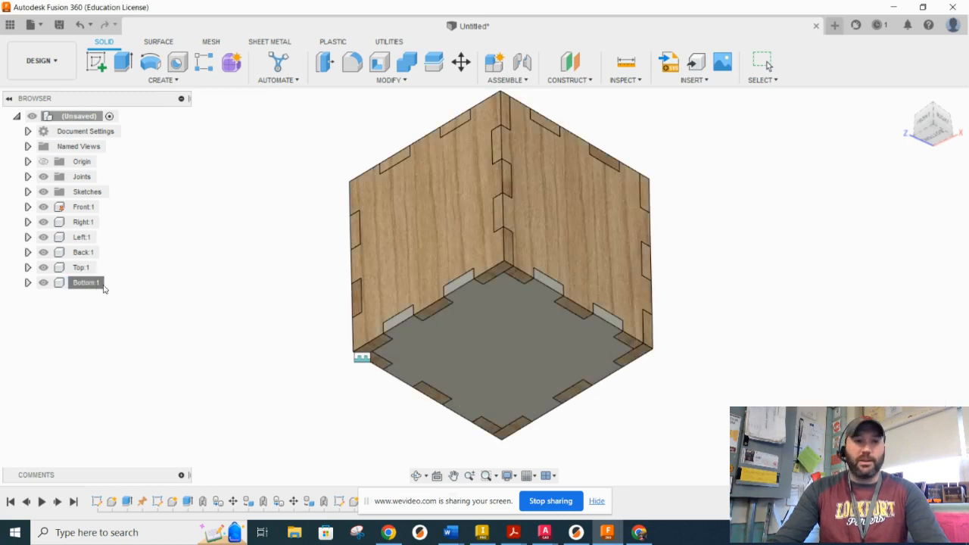
Apply the design's existing wood appearance to the Bottom component
{"action": "right_click", "coordinate": [92, 286]}
{"action": "left_click", "coordinate": [141, 145]}
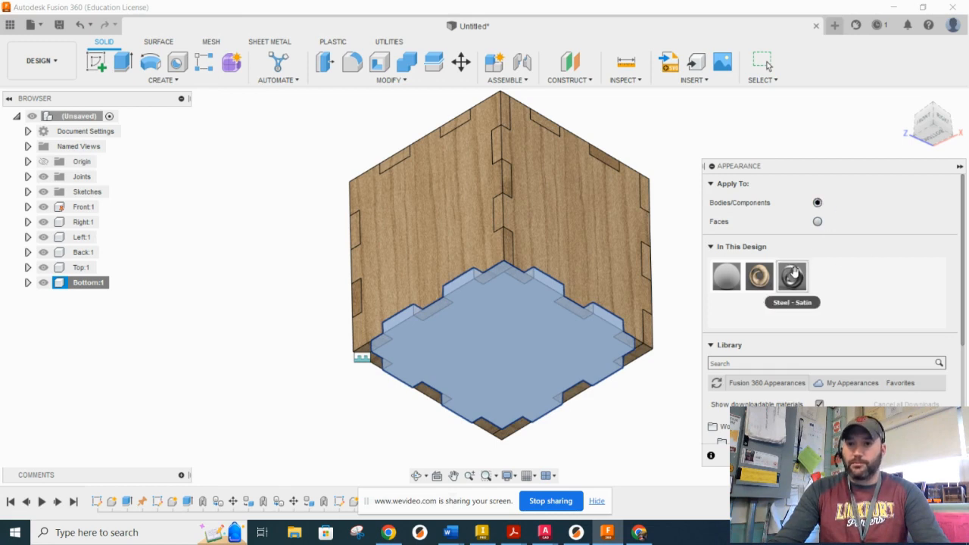
{"action": "left_click_drag", "start_coordinate": [759, 276], "coordinate": [523, 334]}
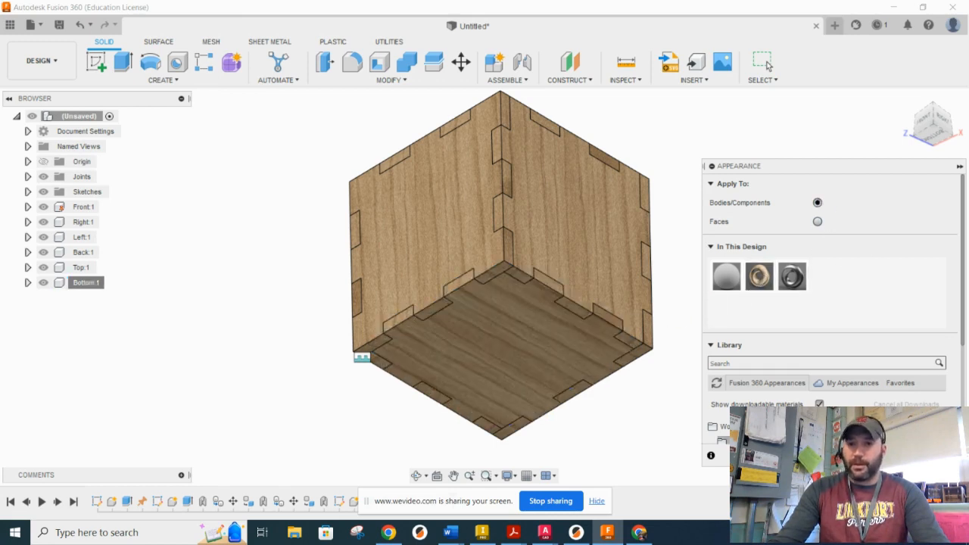
{"action": "left_click", "coordinate": [937, 456]}
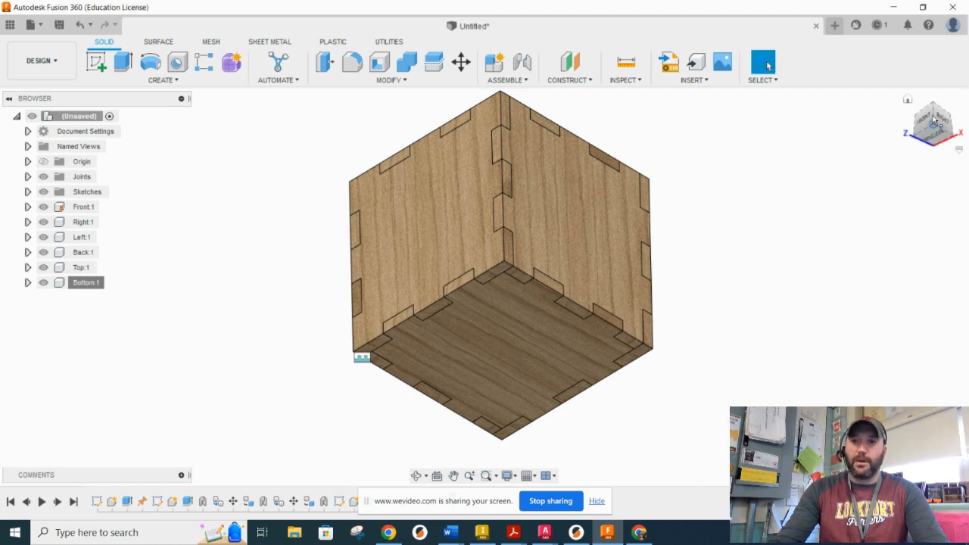
Check all six box panels for interference, leaving coincident faces excluded
{"action": "left_click_drag", "start_coordinate": [927, 127], "coordinate": [919, 180]}
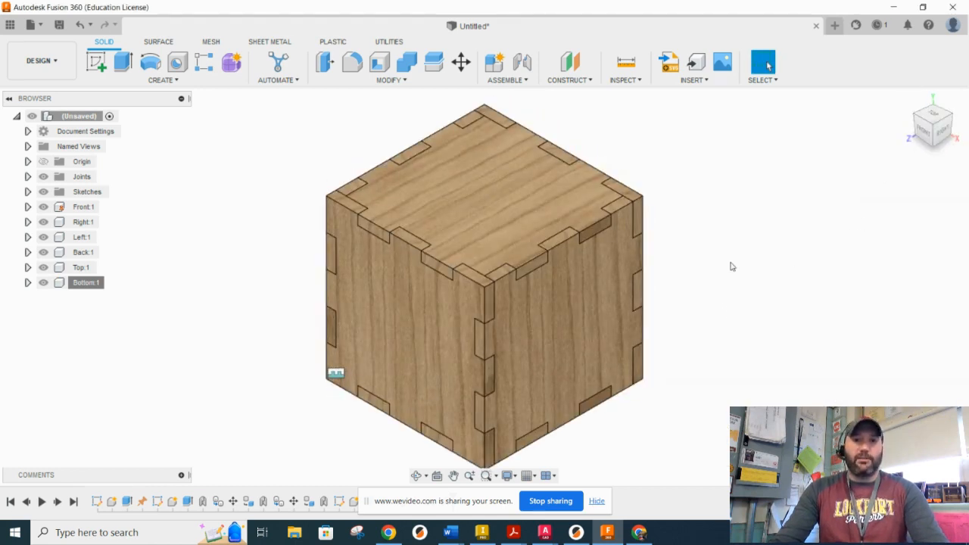
{"action": "scroll", "coordinate": [757, 277], "scroll_direction": "down", "scroll_amount": 2}
{"action": "middle_click_drag", "start_coordinate": [768, 283], "coordinate": [768, 274]}
{"action": "key", "text": "Escape"}
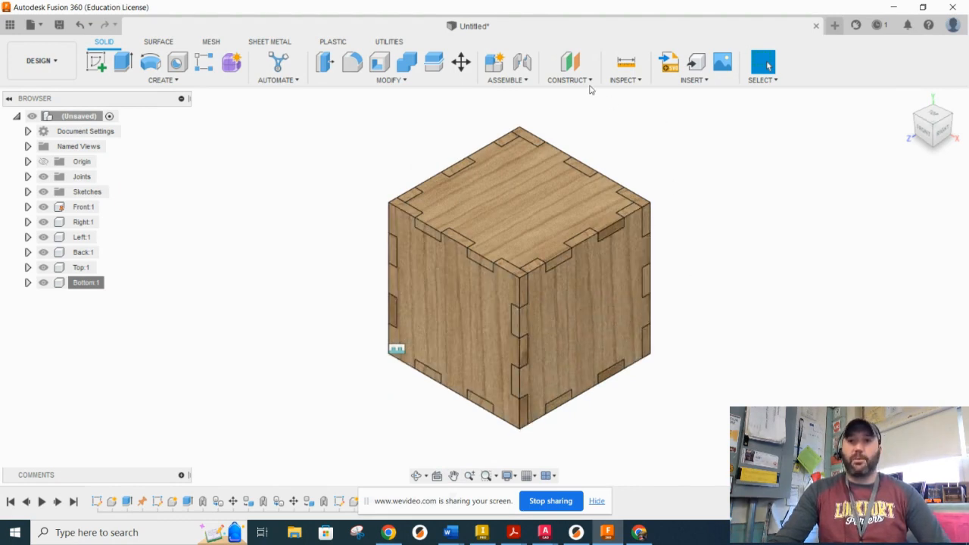
{"action": "left_click", "coordinate": [625, 80]}
{"action": "left_click", "coordinate": [637, 108]}
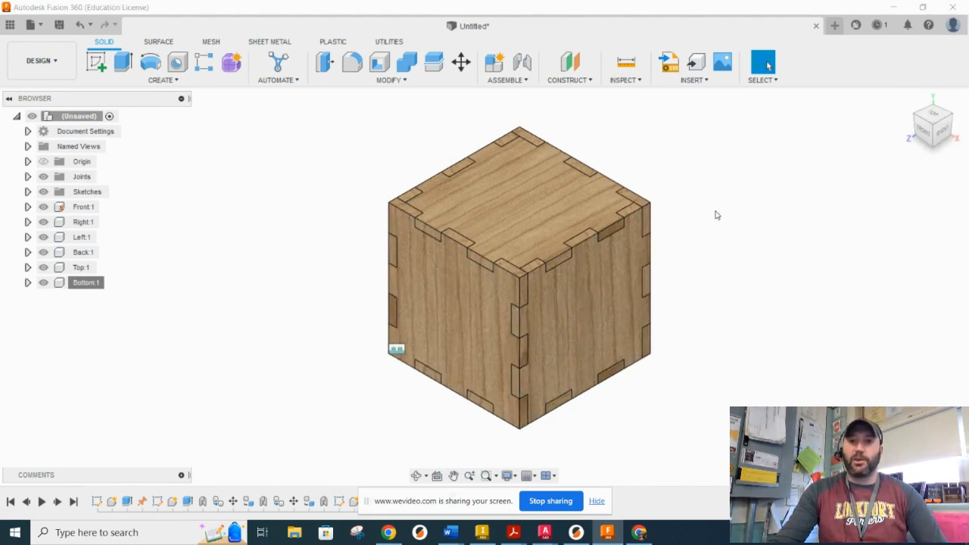
{"action": "left_click_drag", "start_coordinate": [727, 427], "coordinate": [296, 118]}
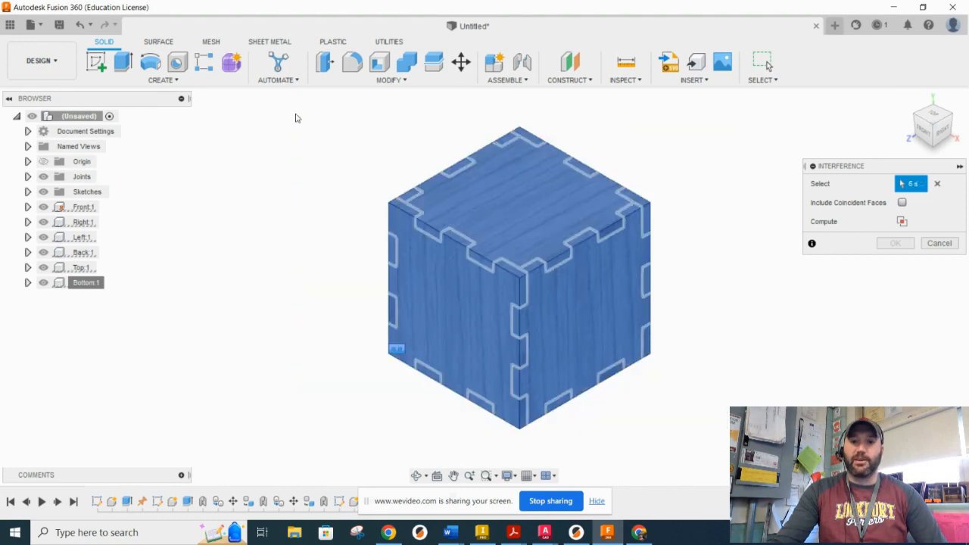
{"action": "left_click", "coordinate": [902, 222]}
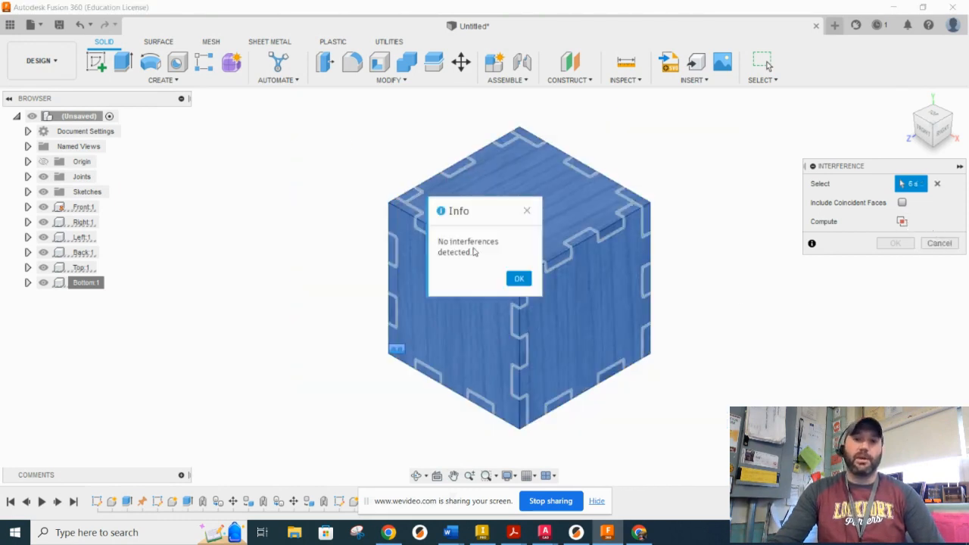
{"action": "left_click", "coordinate": [519, 278]}
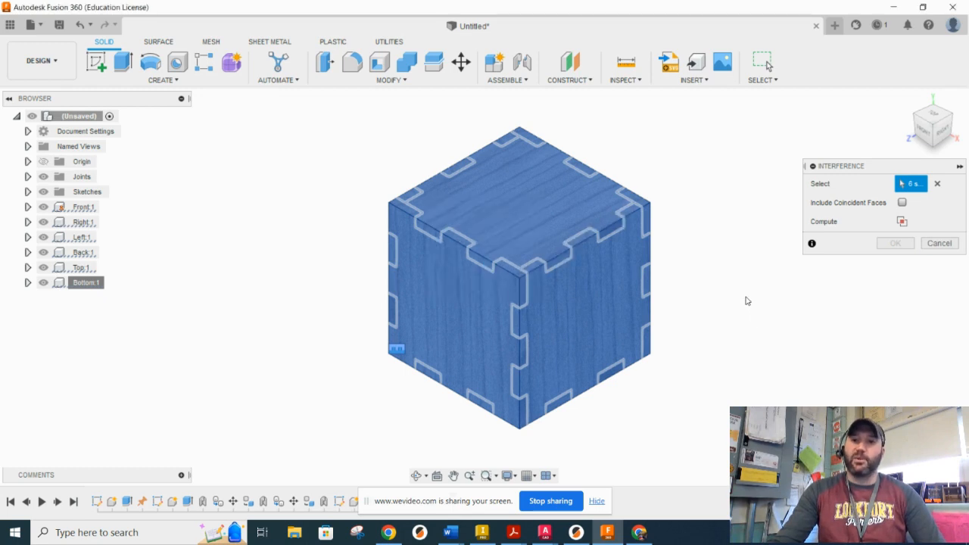
{"action": "left_click", "coordinate": [937, 244]}
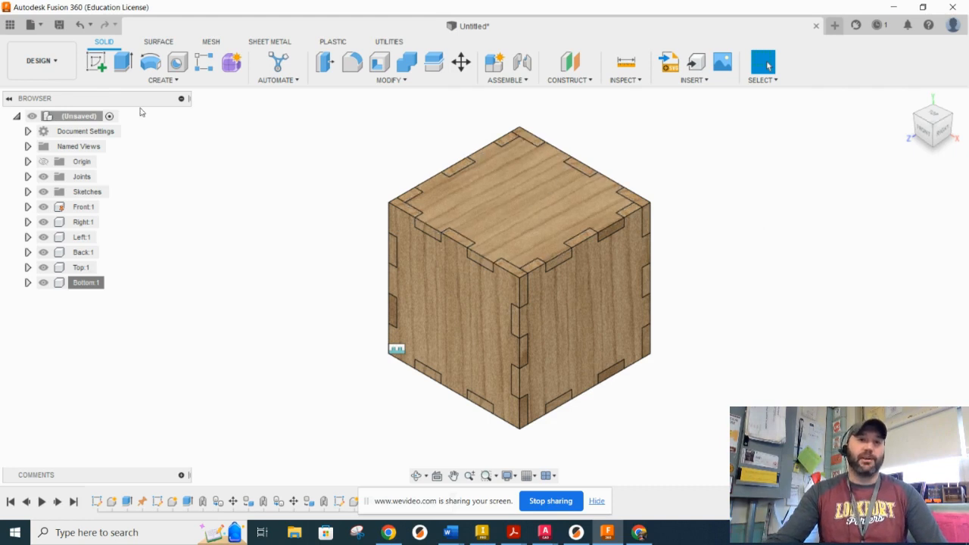
Sketch a 0.75 in diameter circle centred on the top panel's outer face and finish the sketch
{"action": "left_click", "coordinate": [96, 62]}
{"action": "left_click", "coordinate": [511, 205]}
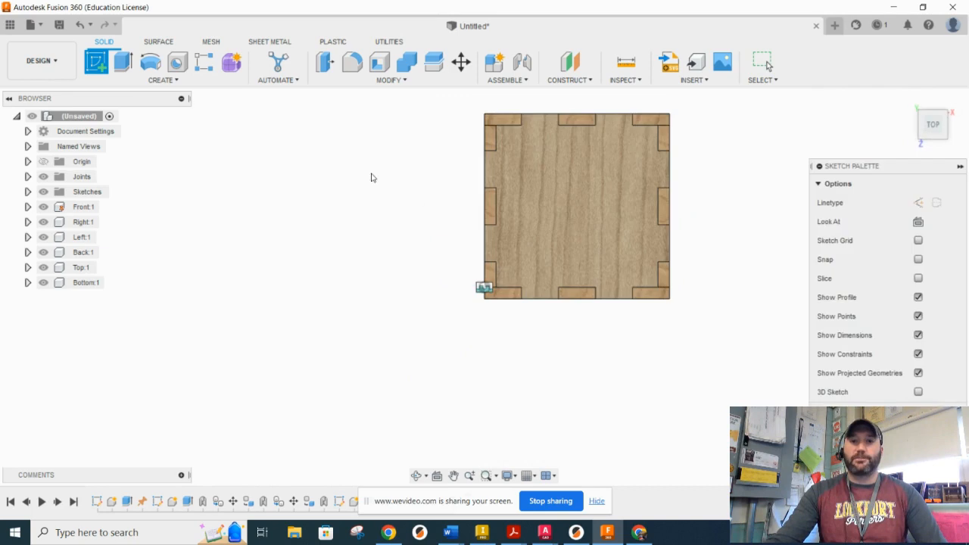
{"action": "key", "text": "c"}
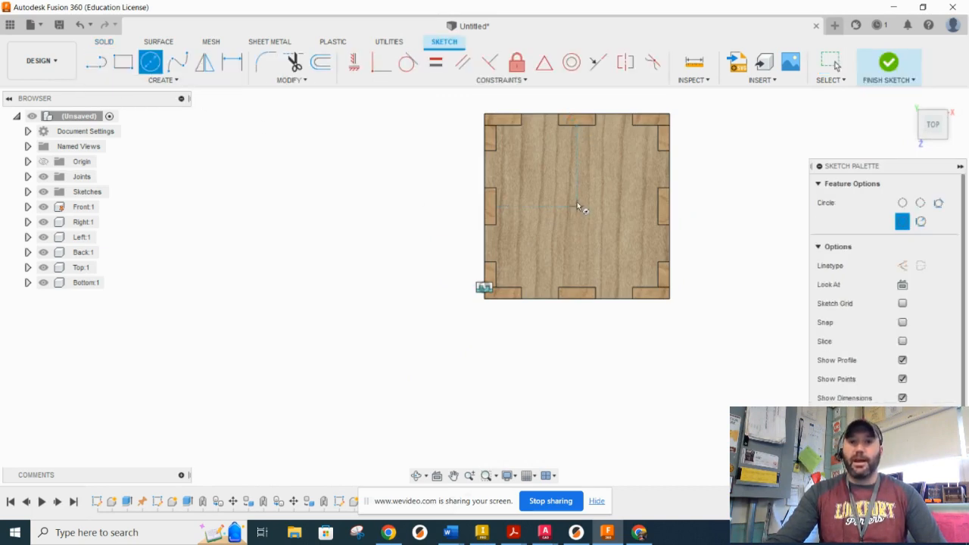
{"action": "left_click", "coordinate": [577, 206]}
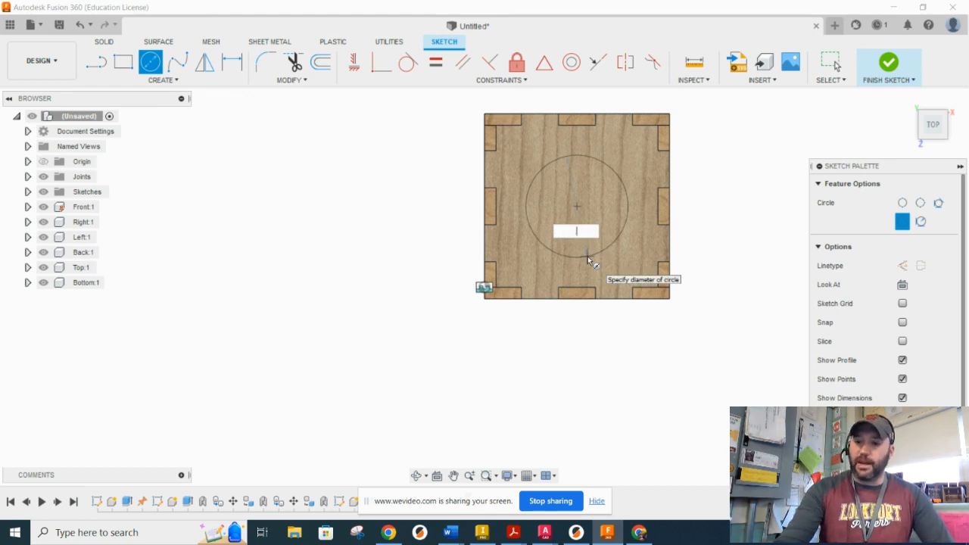
{"action": "key", "text": "Return"}
{"action": "key", "text": "Escape"}
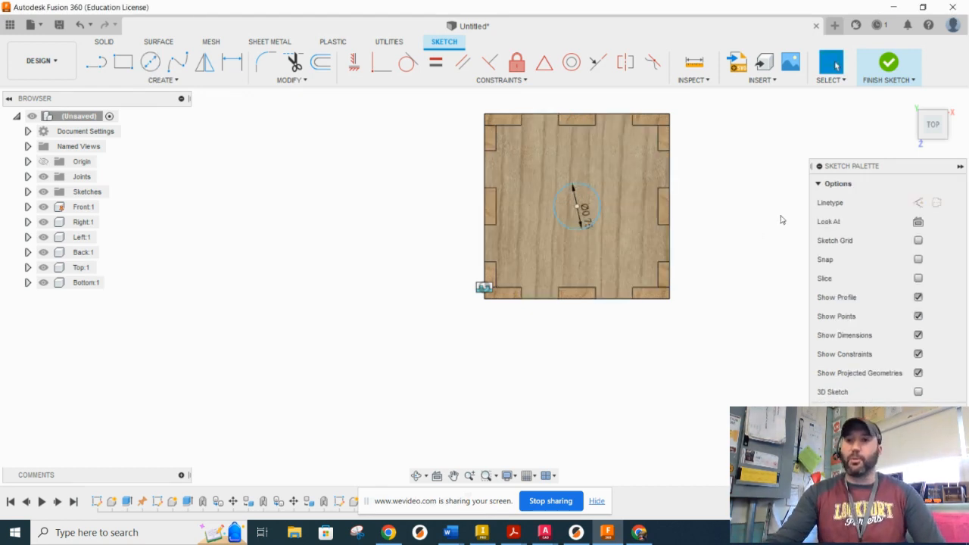
{"action": "left_click", "coordinate": [884, 73]}
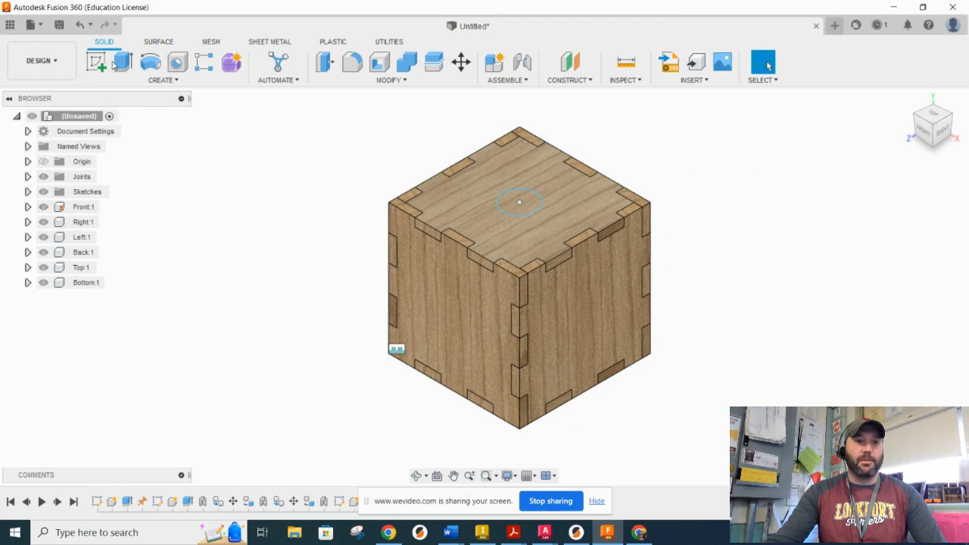
Extrude the circle downward as a cut with a distance of -0.60 in to make a hole through the top panel
{"action": "left_click", "coordinate": [123, 62]}
{"action": "left_click", "coordinate": [519, 202]}
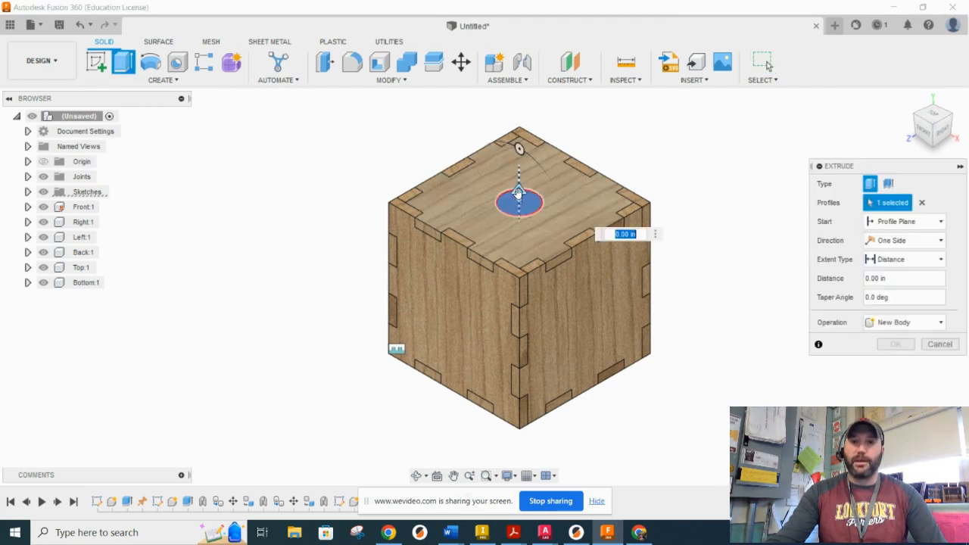
{"action": "left_click_drag", "start_coordinate": [518, 219], "coordinate": [520, 244]}
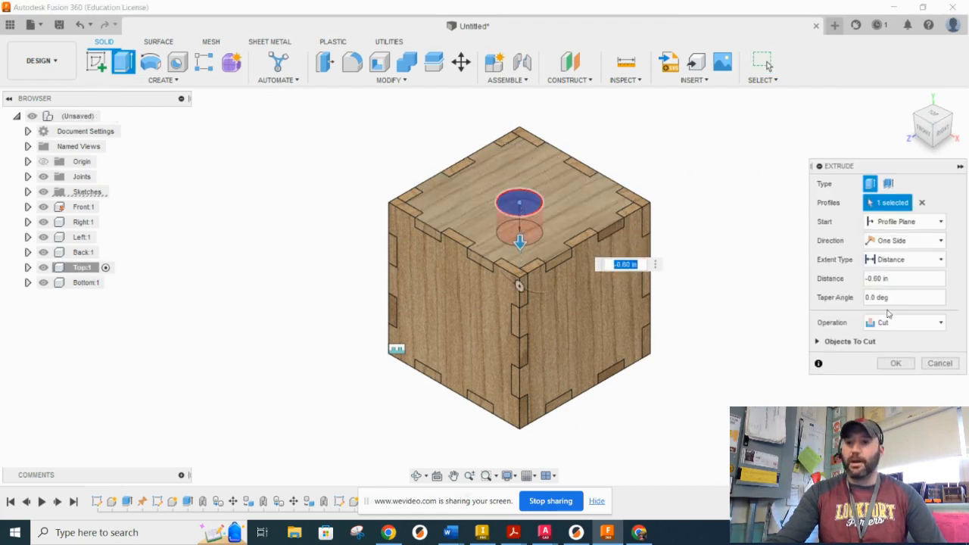
{"action": "left_click", "coordinate": [896, 364]}
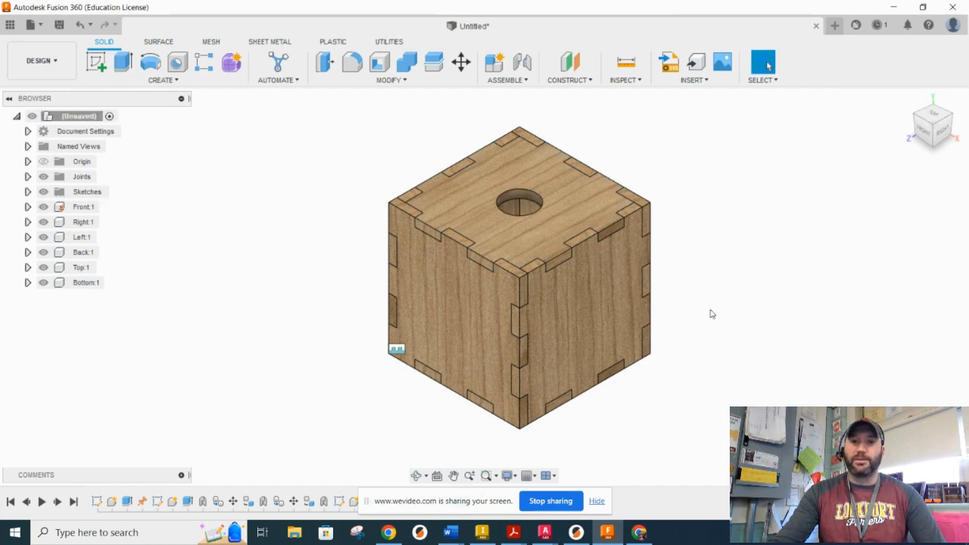